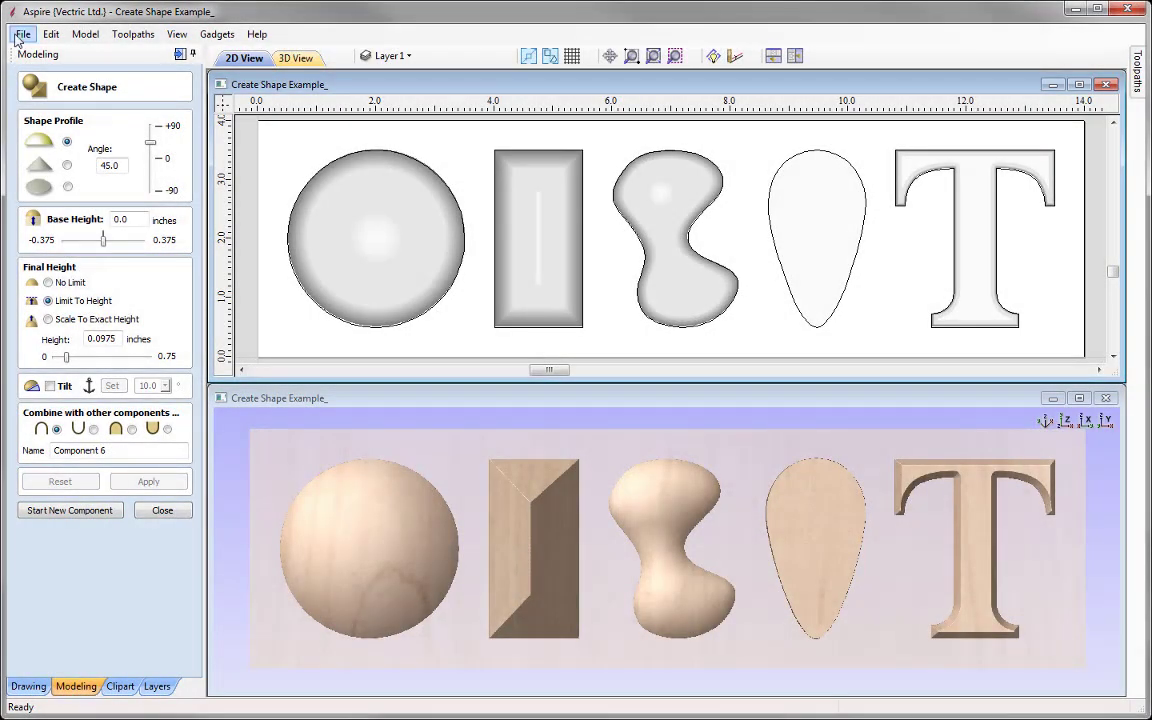
Close the current job, then open Create Shape Example.crv3d and tile its 2D and 3D views one above the other
{"action": "left_click", "coordinate": [22, 34]}
{"action": "left_click", "coordinate": [46, 80]}
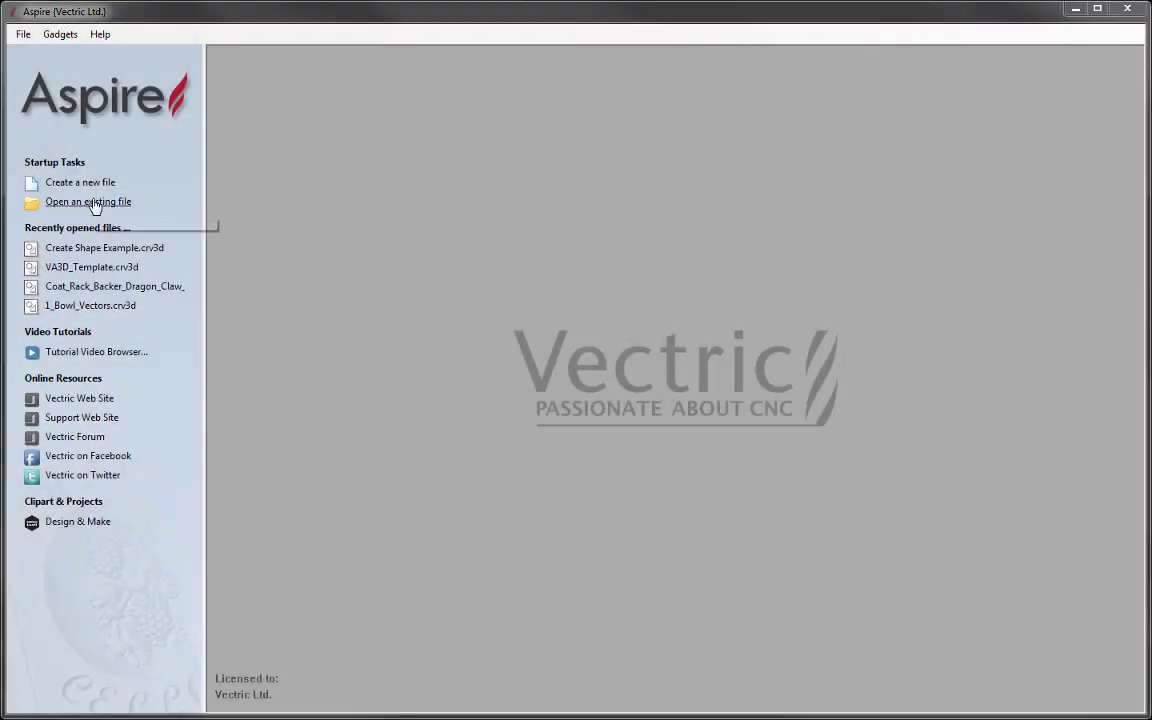
{"action": "left_click", "coordinate": [88, 202]}
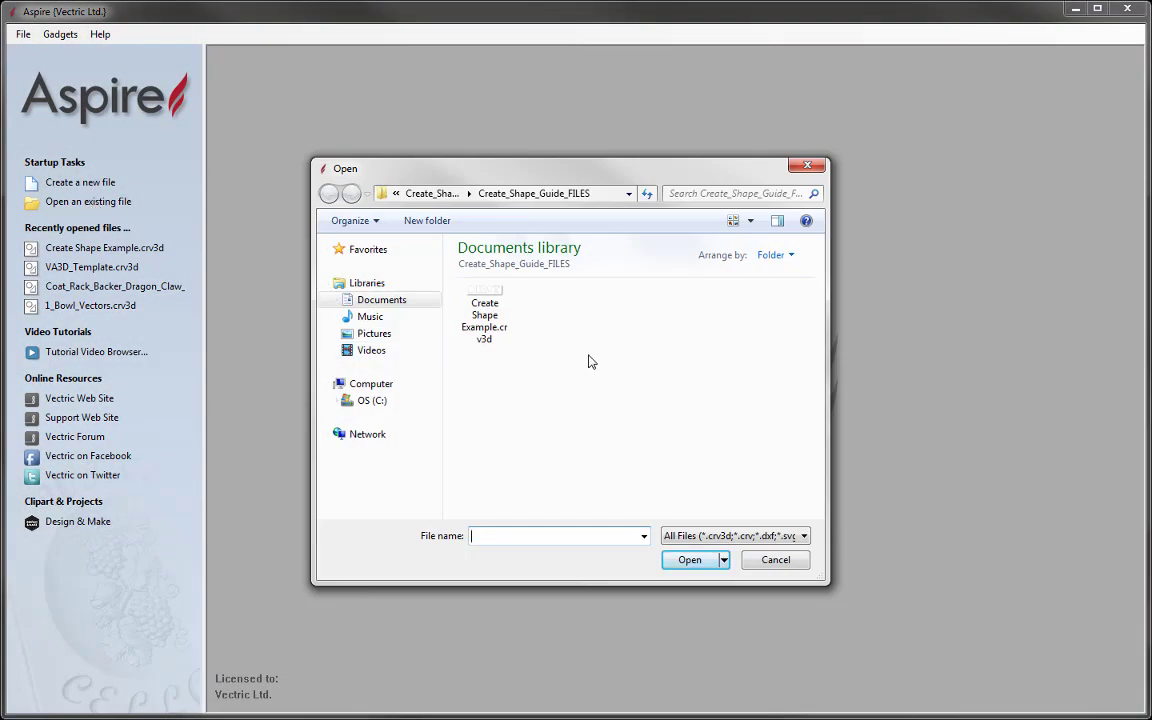
{"action": "left_click", "coordinate": [494, 318]}
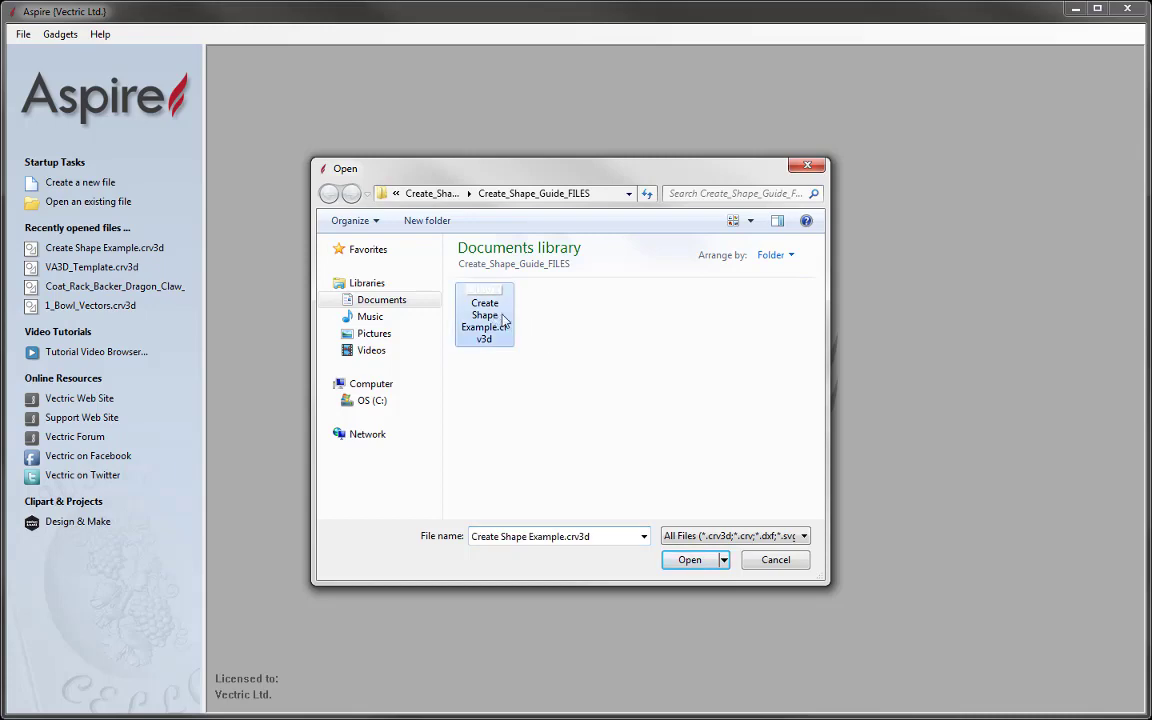
{"action": "left_click", "coordinate": [690, 559]}
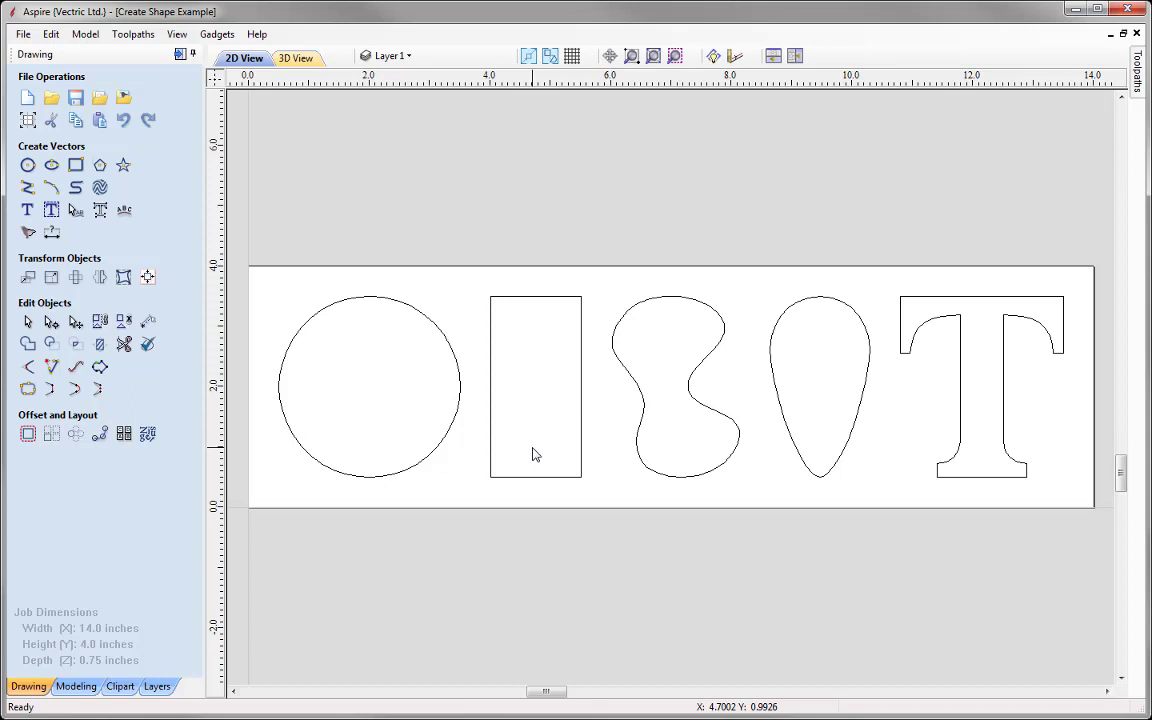
{"action": "left_click", "coordinate": [773, 57]}
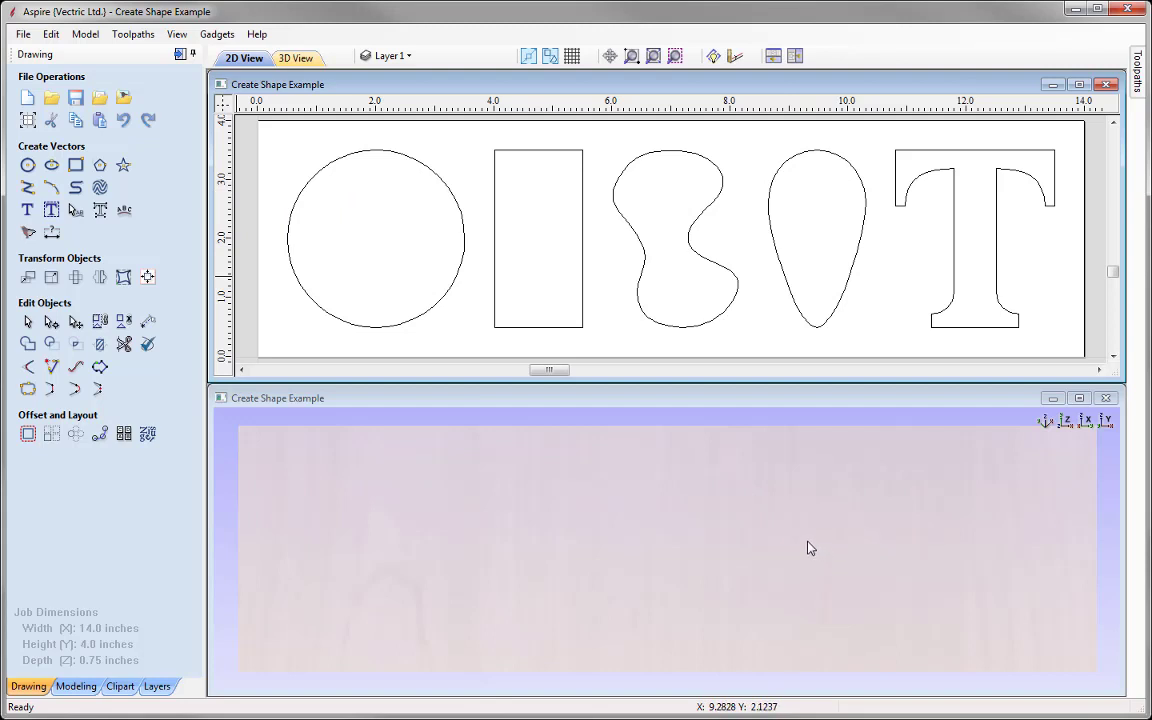
Create a shape component named Dome from the circle, using the rounded profile at 45 degrees with no height limit
{"action": "left_click", "coordinate": [77, 686]}
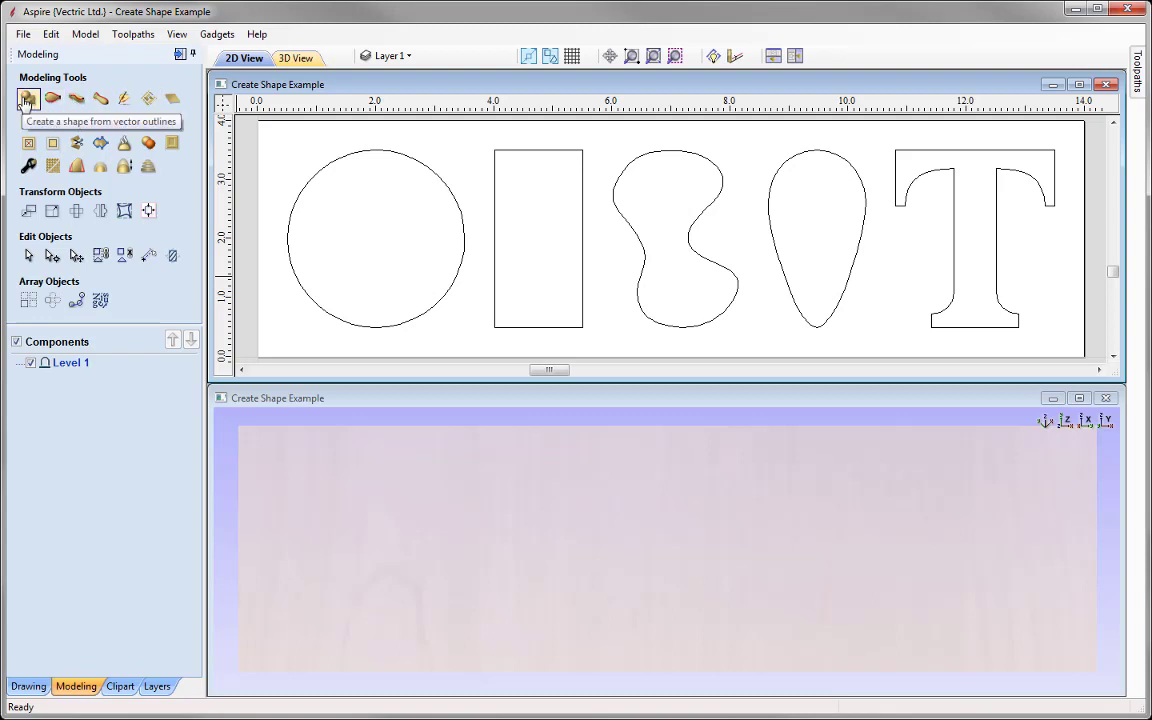
{"action": "left_click", "coordinate": [28, 99]}
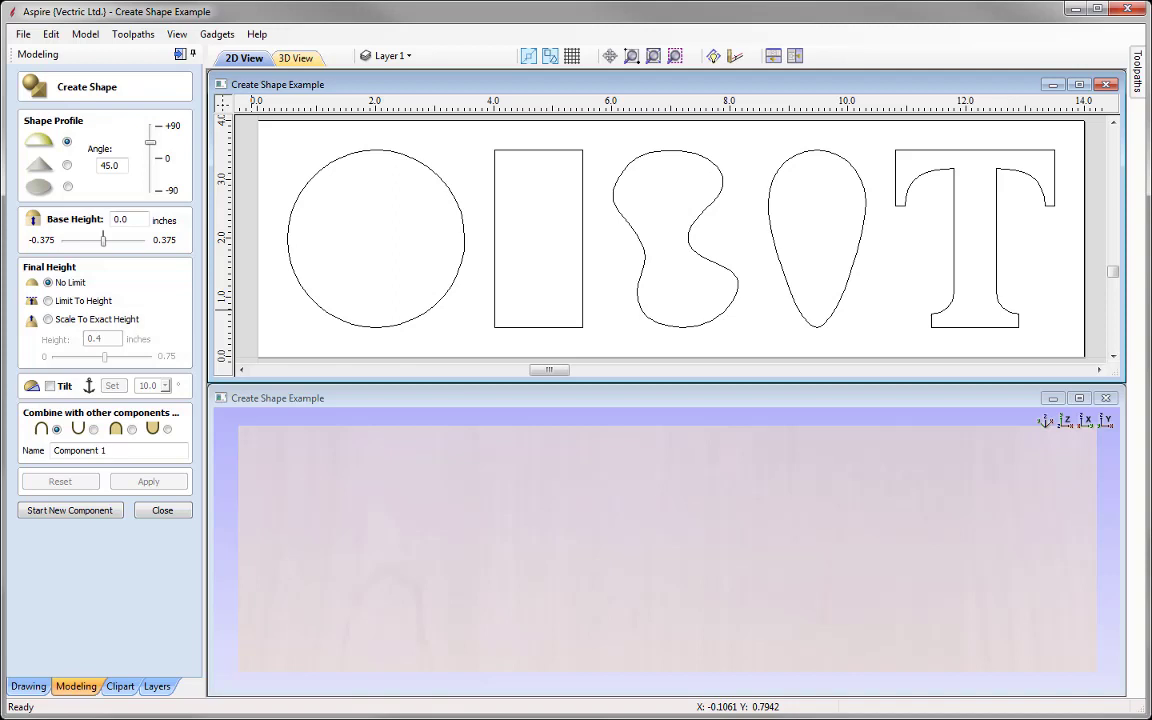
{"action": "left_click", "coordinate": [380, 155]}
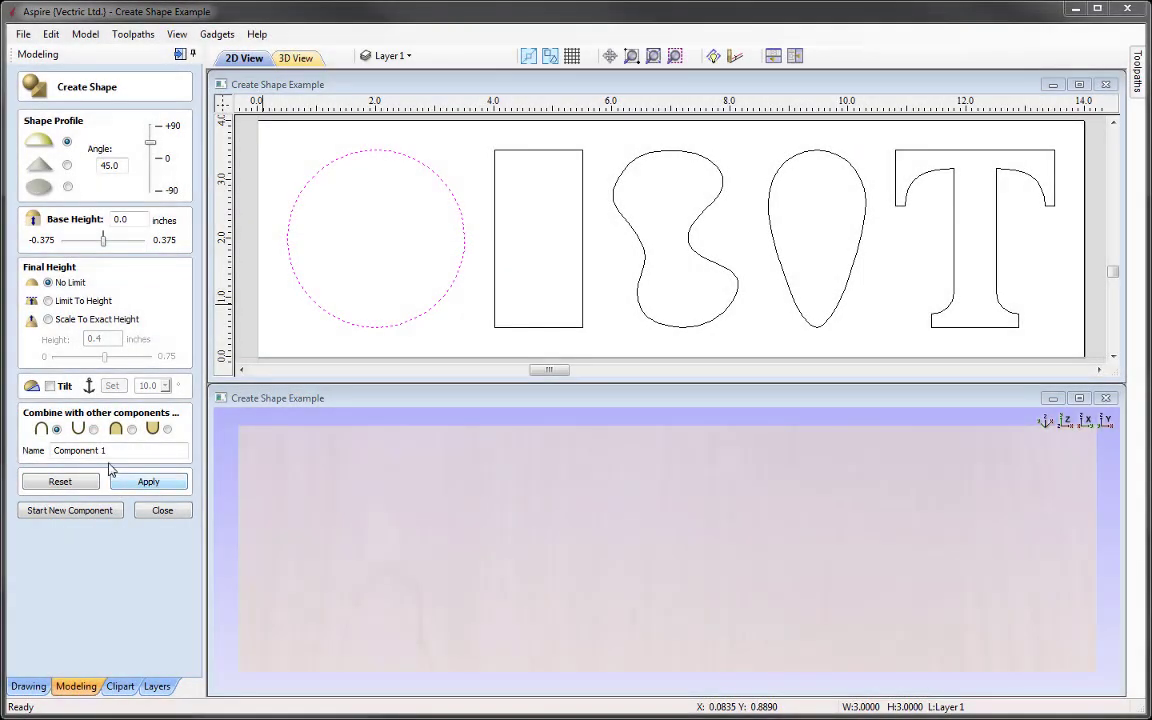
{"action": "left_click", "coordinate": [118, 451]}
{"action": "left_click_drag", "start_coordinate": [128, 452], "coordinate": [30, 440]}
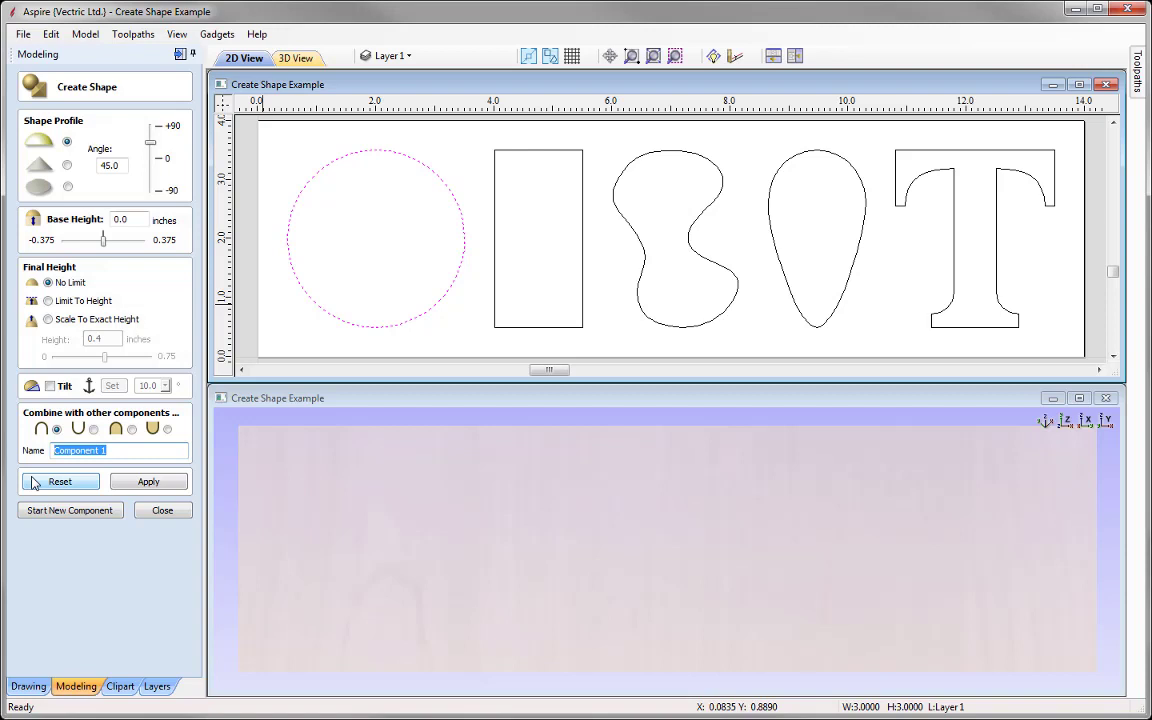
{"action": "type", "text": "Dome"}
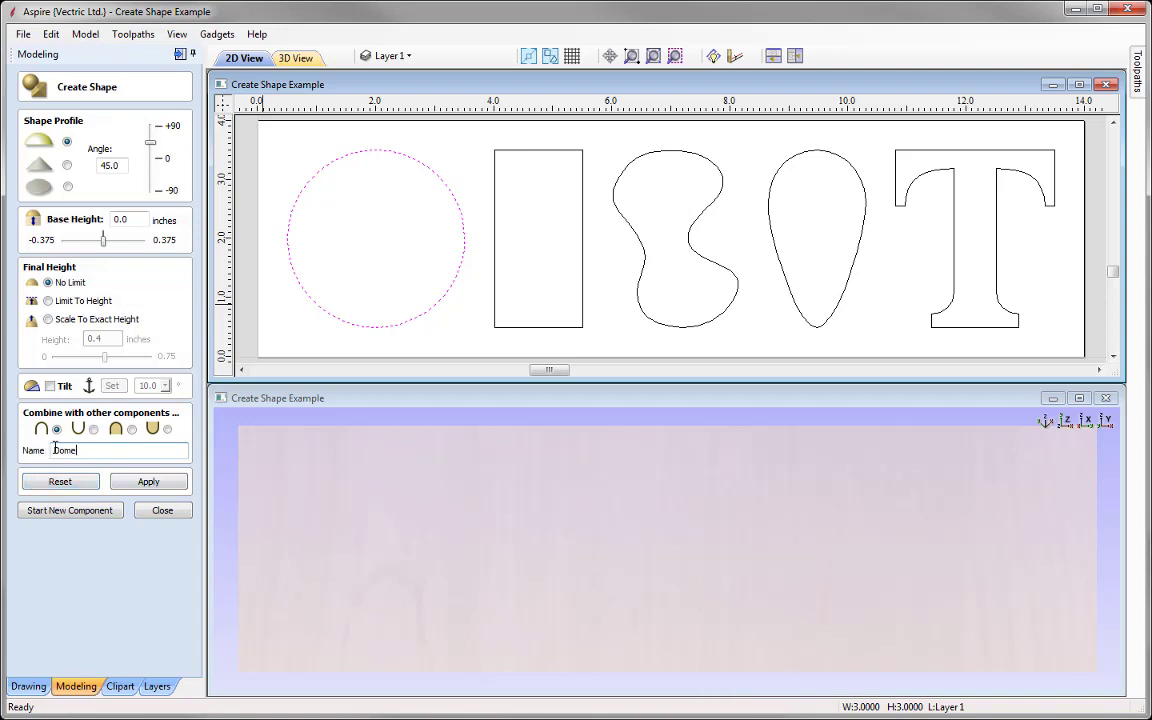
{"action": "left_click", "coordinate": [149, 482]}
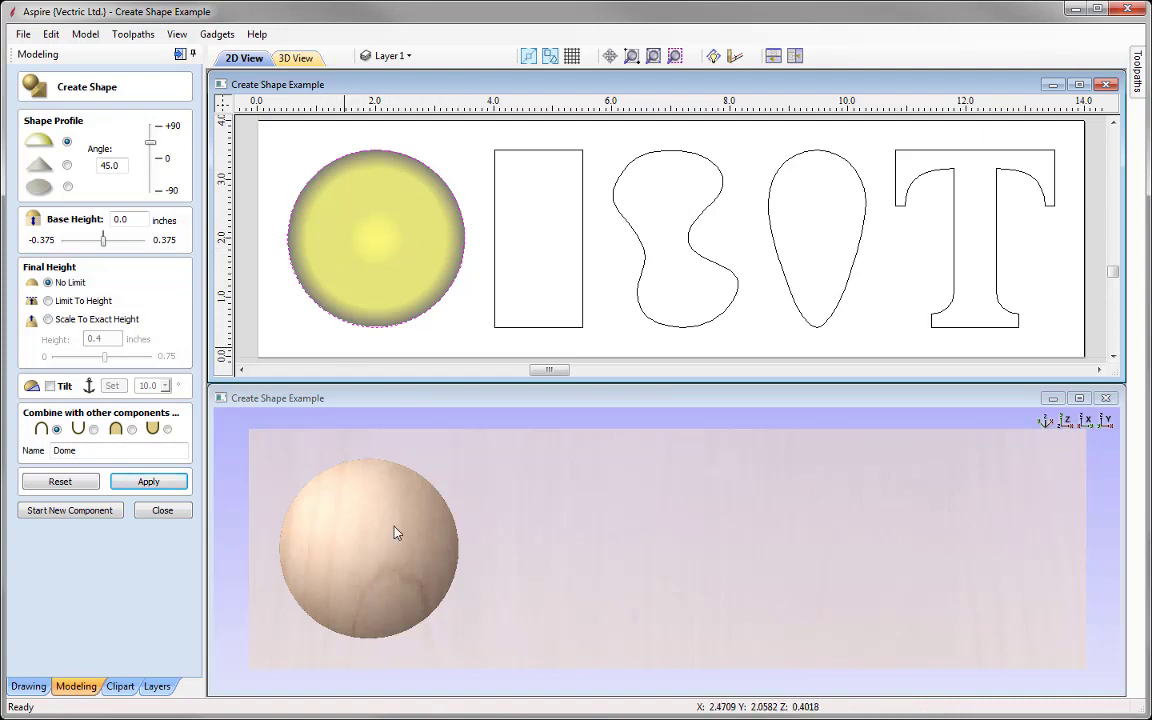
{"action": "left_click_drag", "start_coordinate": [483, 679], "coordinate": [198, 393]}
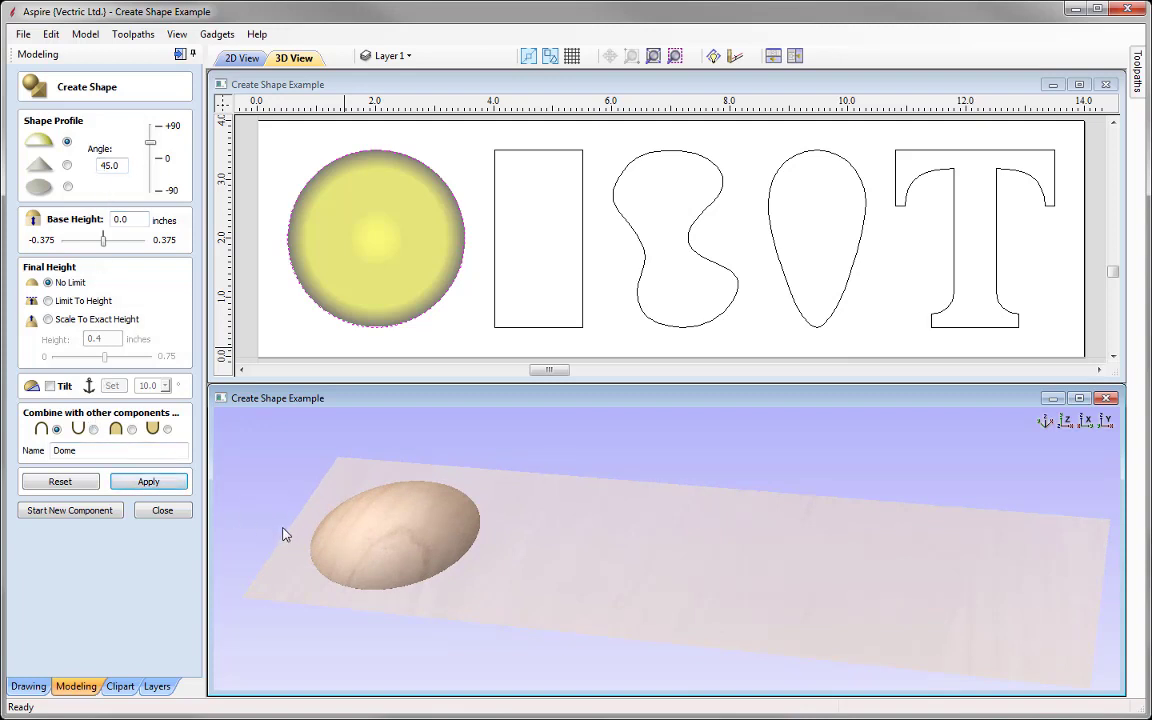
{"action": "left_click", "coordinate": [162, 511]}
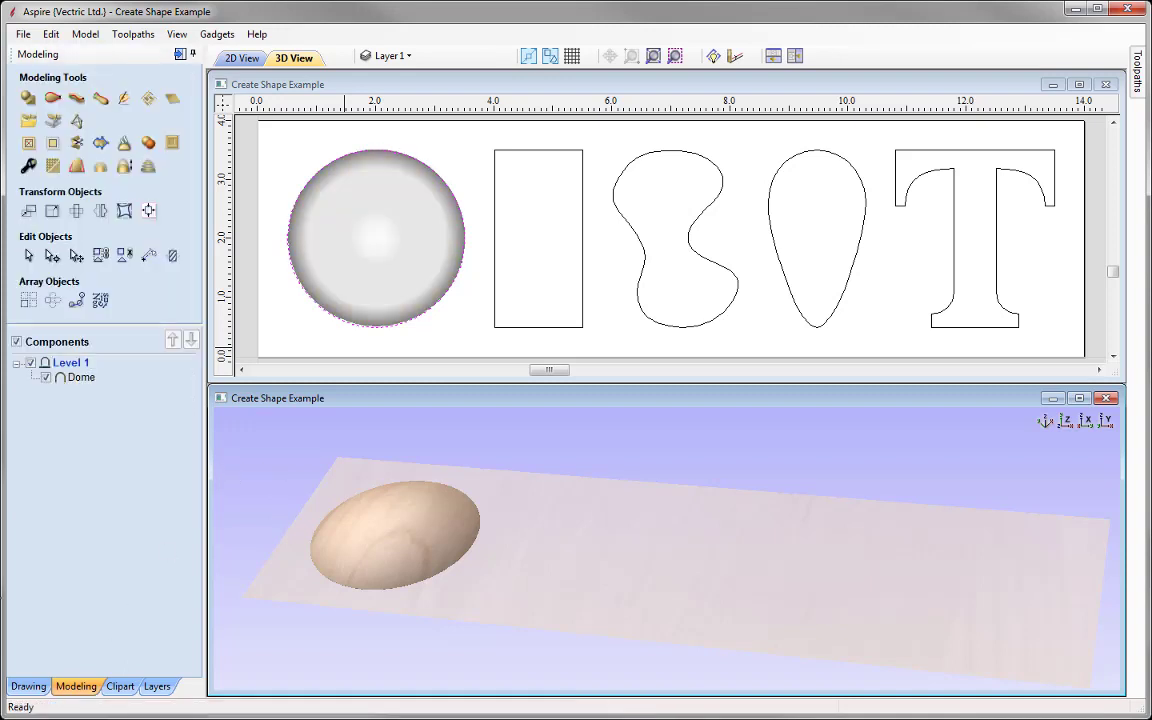
{"action": "left_click", "coordinate": [295, 345]}
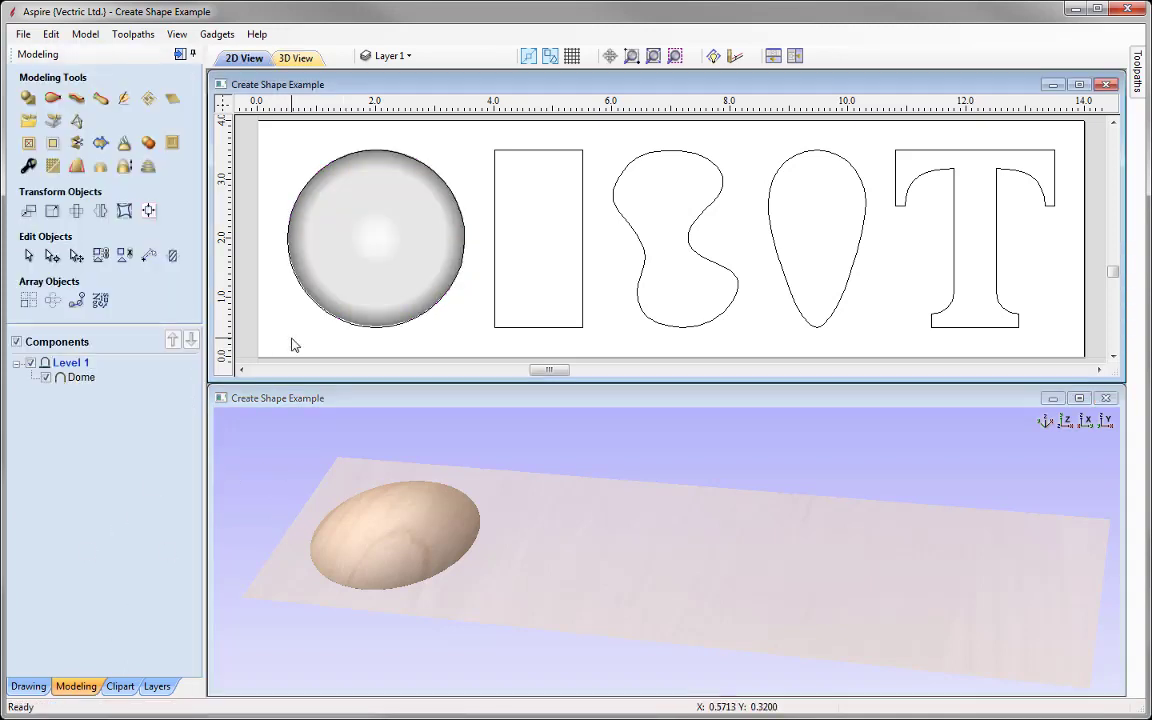
Scale the Dome component down to about 2.36 inches across and reposition it within the circle outline
{"action": "mouse_move", "coordinate": [97, 388]}
{"action": "left_click", "coordinate": [78, 378]}
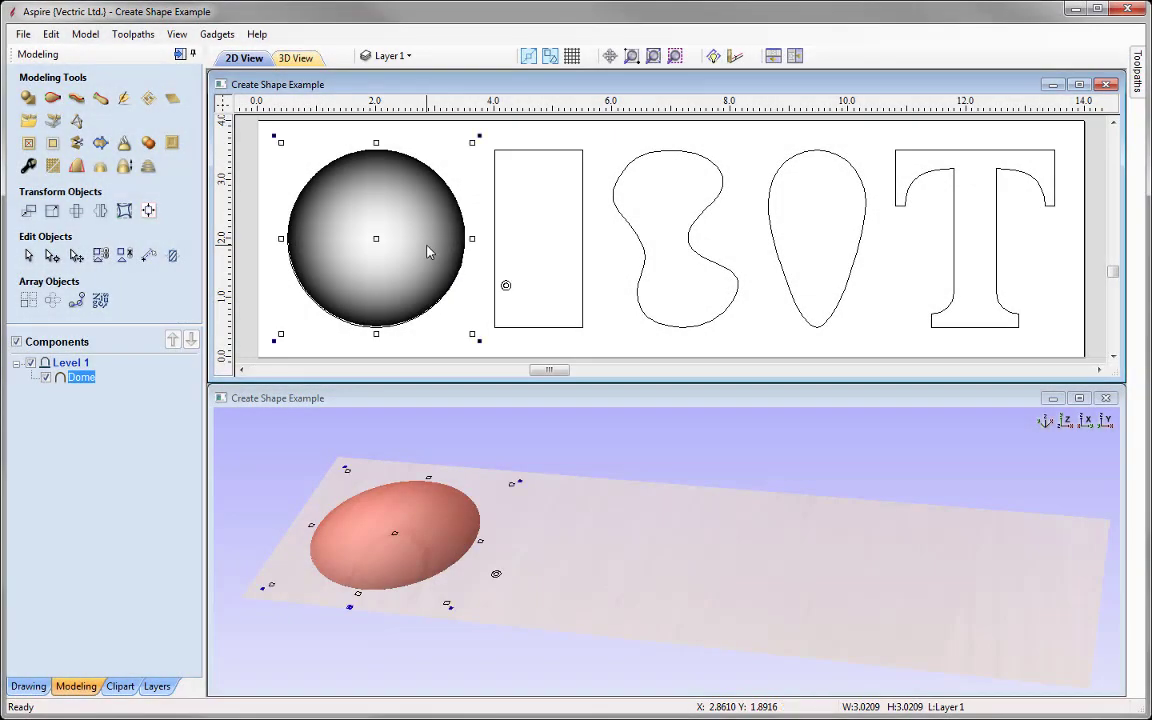
{"action": "left_click_drag", "start_coordinate": [471, 144], "coordinate": [420, 180]}
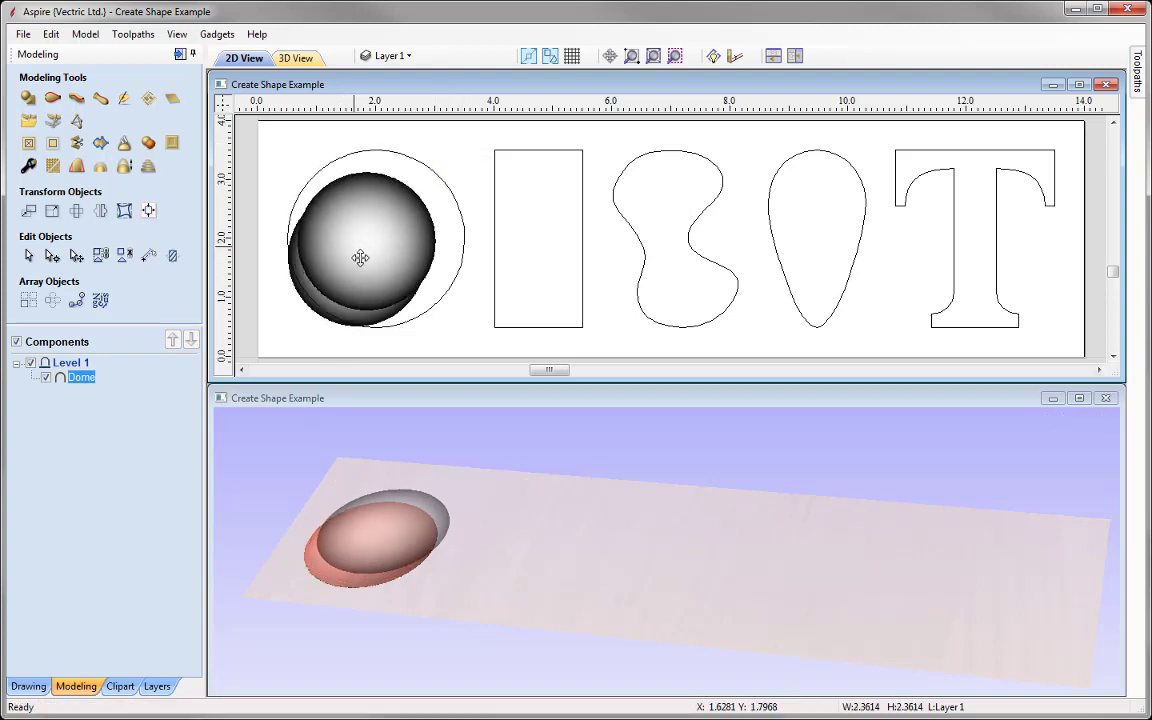
{"action": "left_click", "coordinate": [383, 534]}
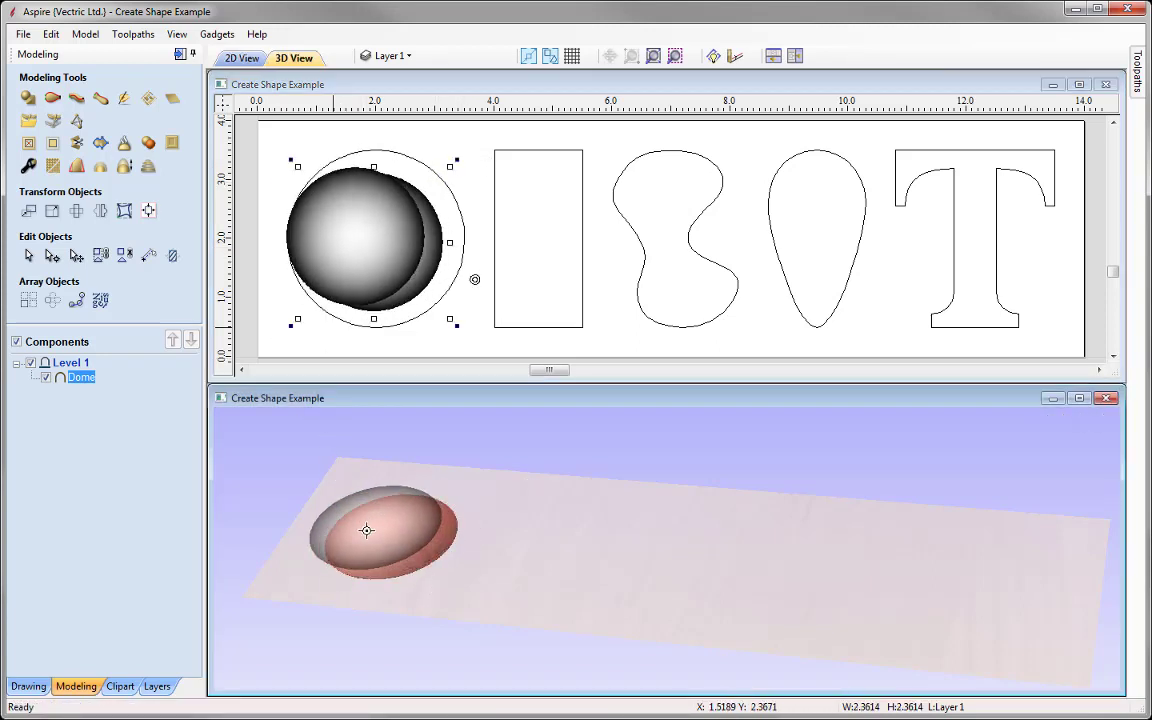
{"action": "left_click", "coordinate": [387, 530]}
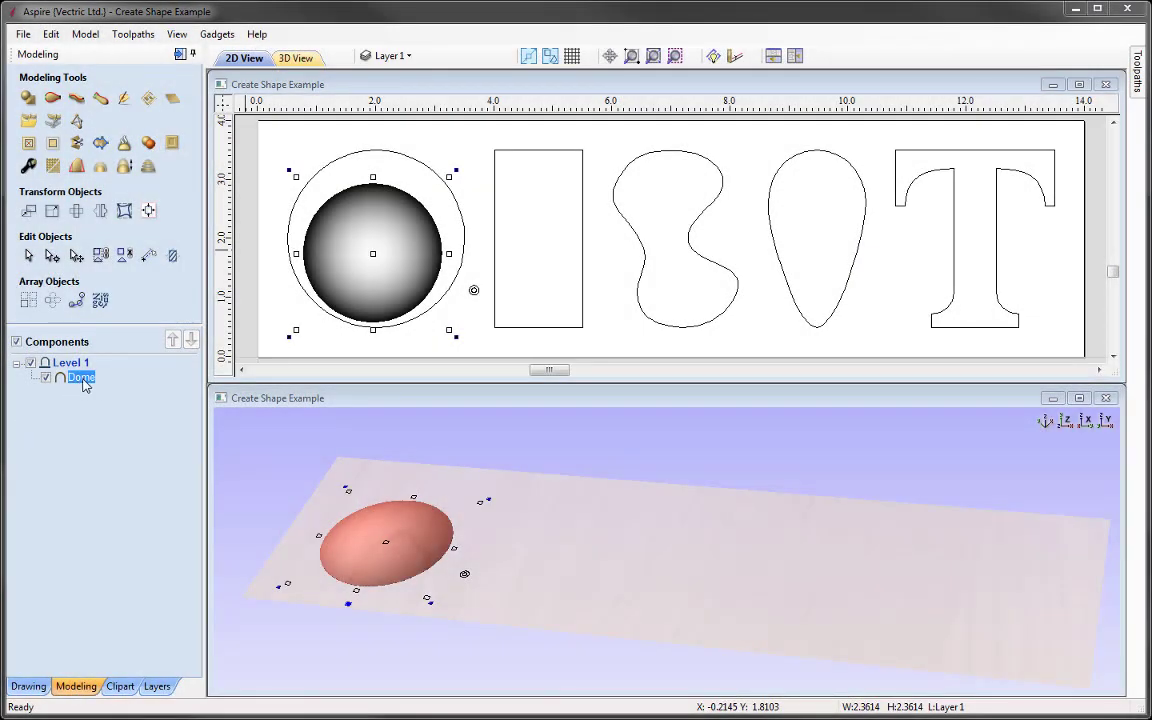
Delete the Dome component from Level 1
{"action": "right_click", "coordinate": [85, 385]}
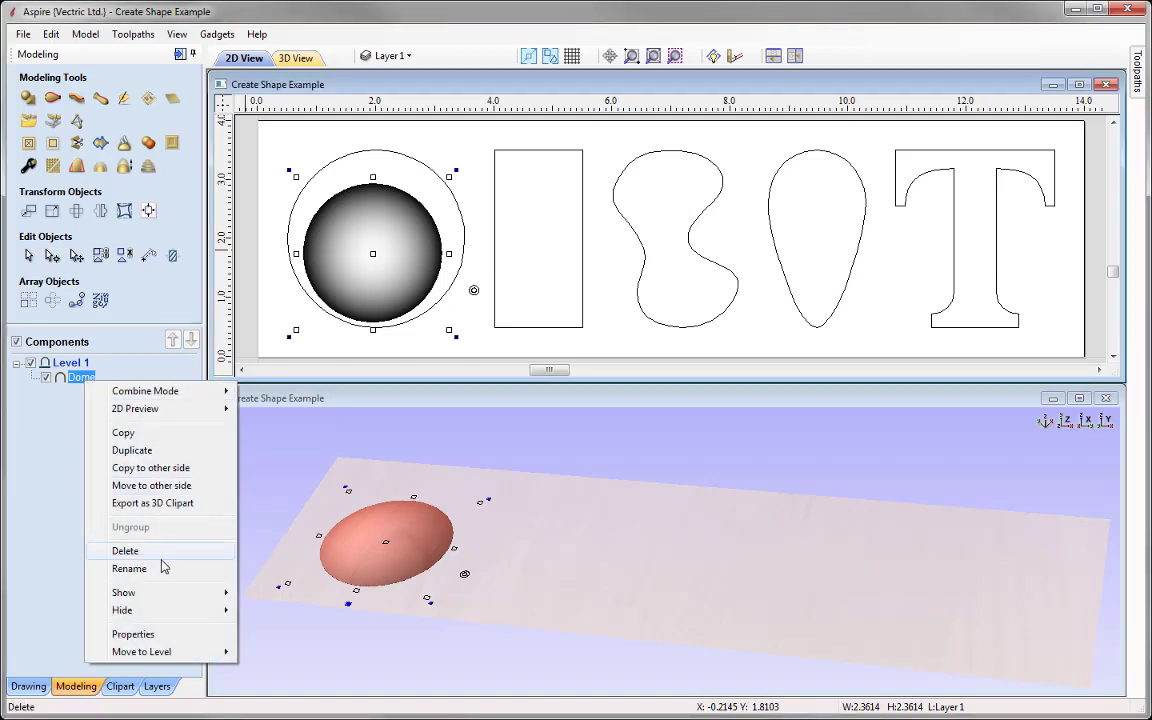
{"action": "left_click", "coordinate": [219, 556]}
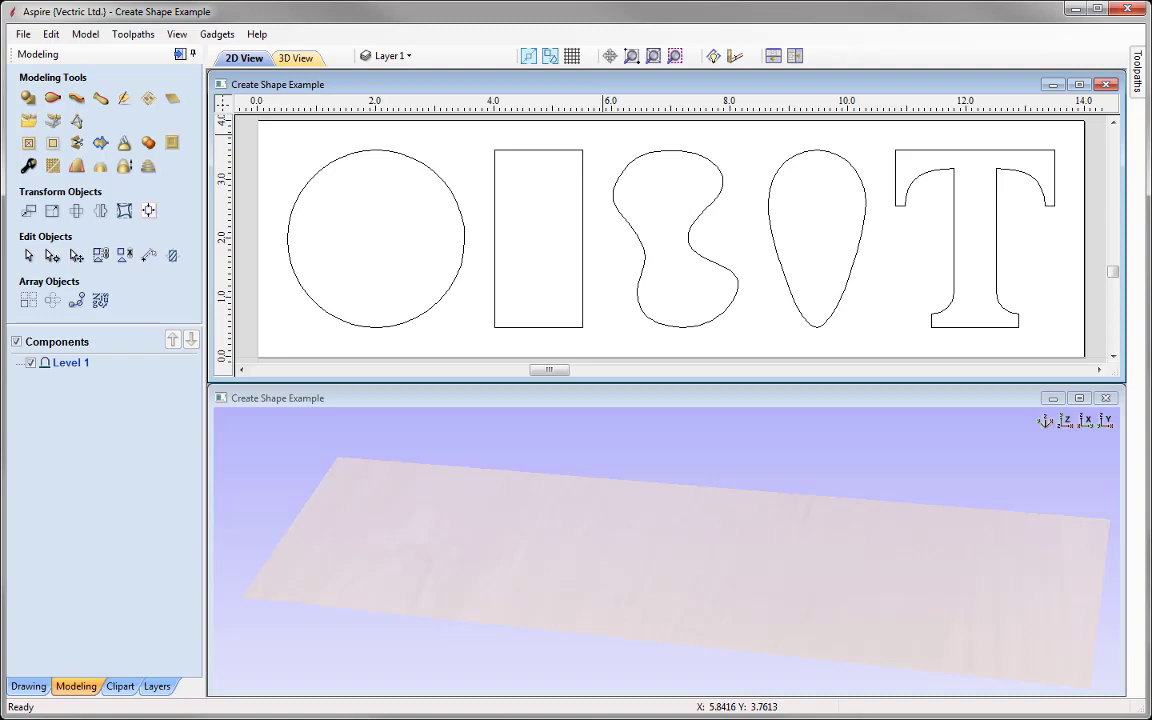
Create a shape component from the circle with the rounded profile at 45 degrees, no height limit and the default name
{"action": "left_click", "coordinate": [1065, 421]}
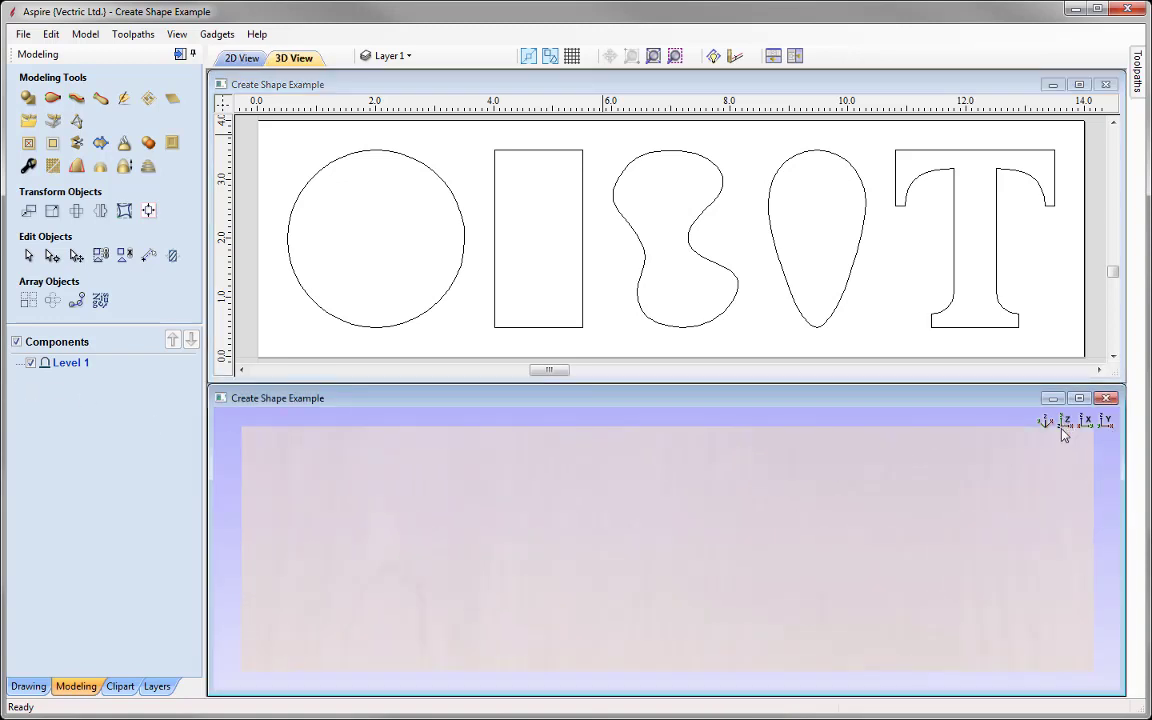
{"action": "left_click", "coordinate": [37, 101]}
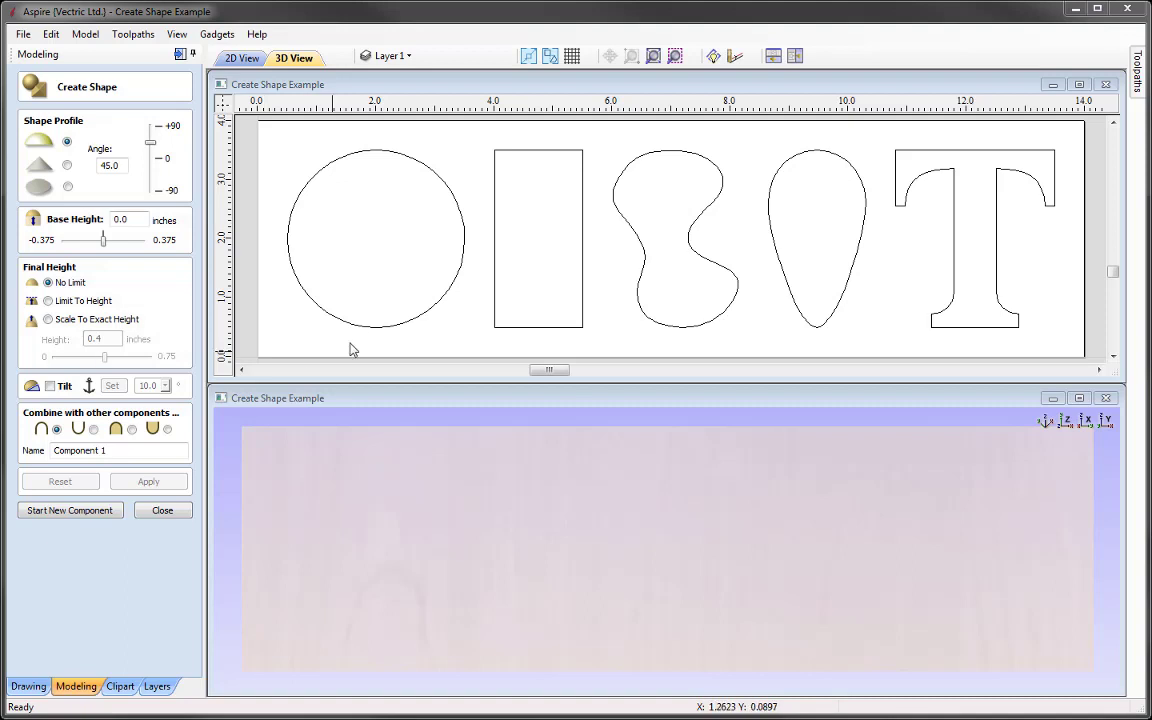
{"action": "left_click", "coordinate": [314, 310]}
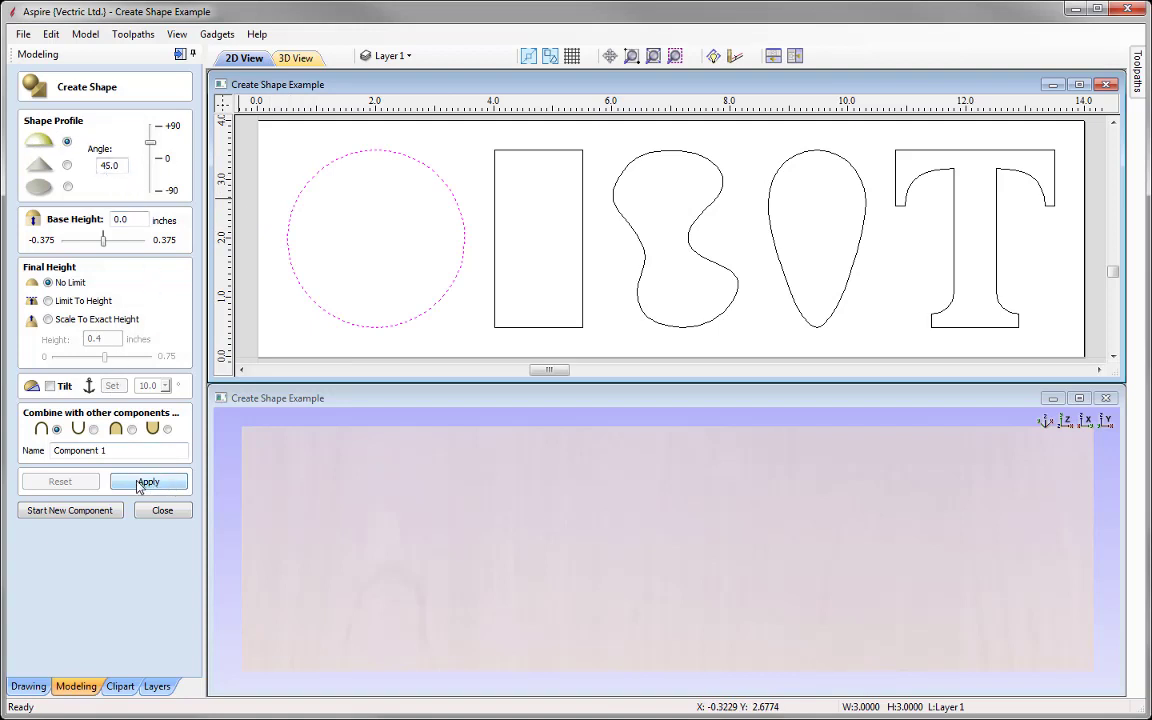
{"action": "left_click", "coordinate": [167, 486]}
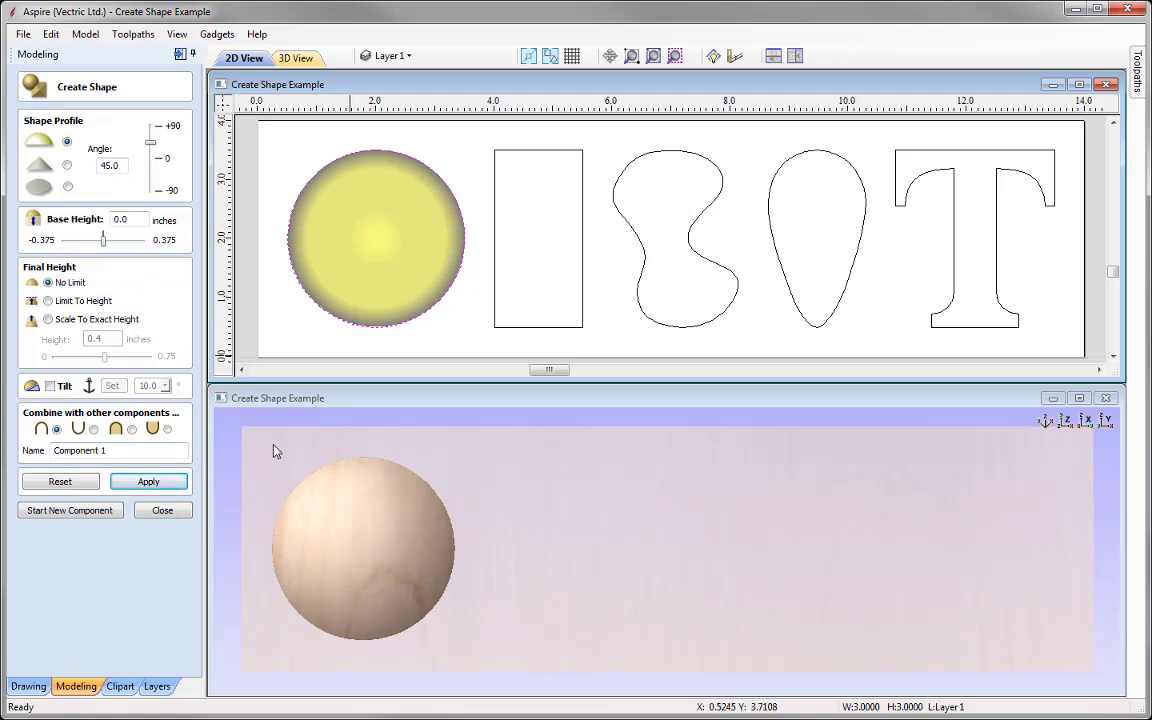
Create a separate component from the rectangle with the angular profile at 45 degrees and no height limit
{"action": "left_click", "coordinate": [72, 514]}
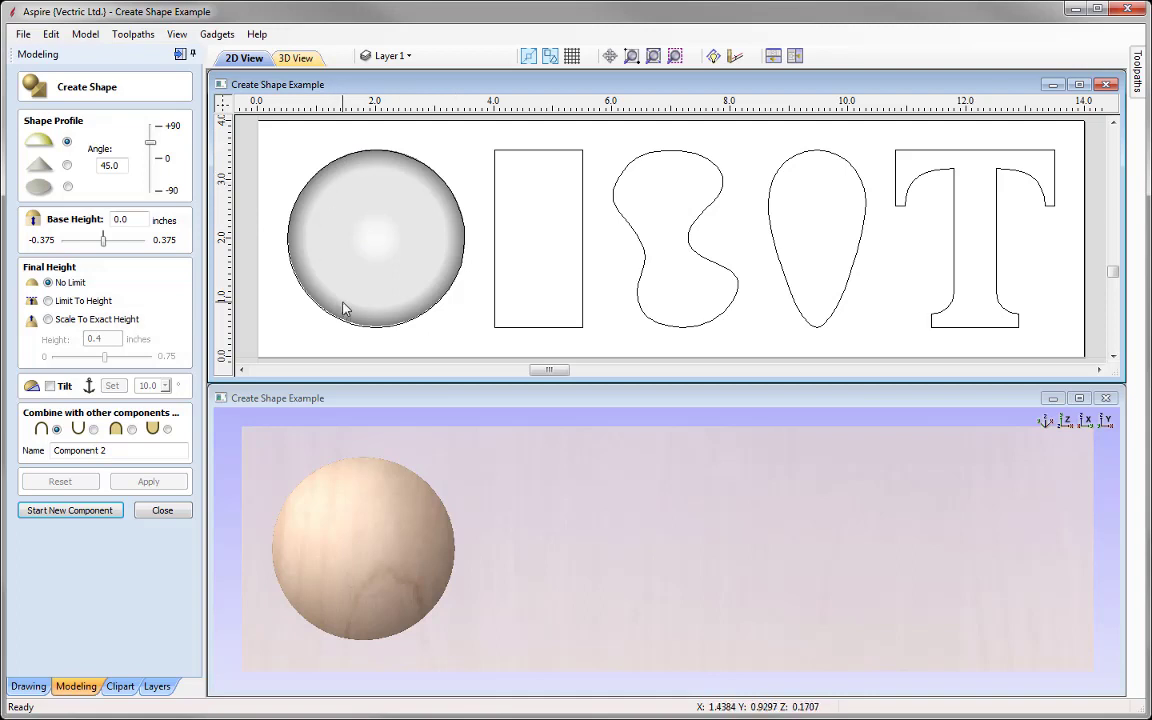
{"action": "left_click", "coordinate": [495, 258]}
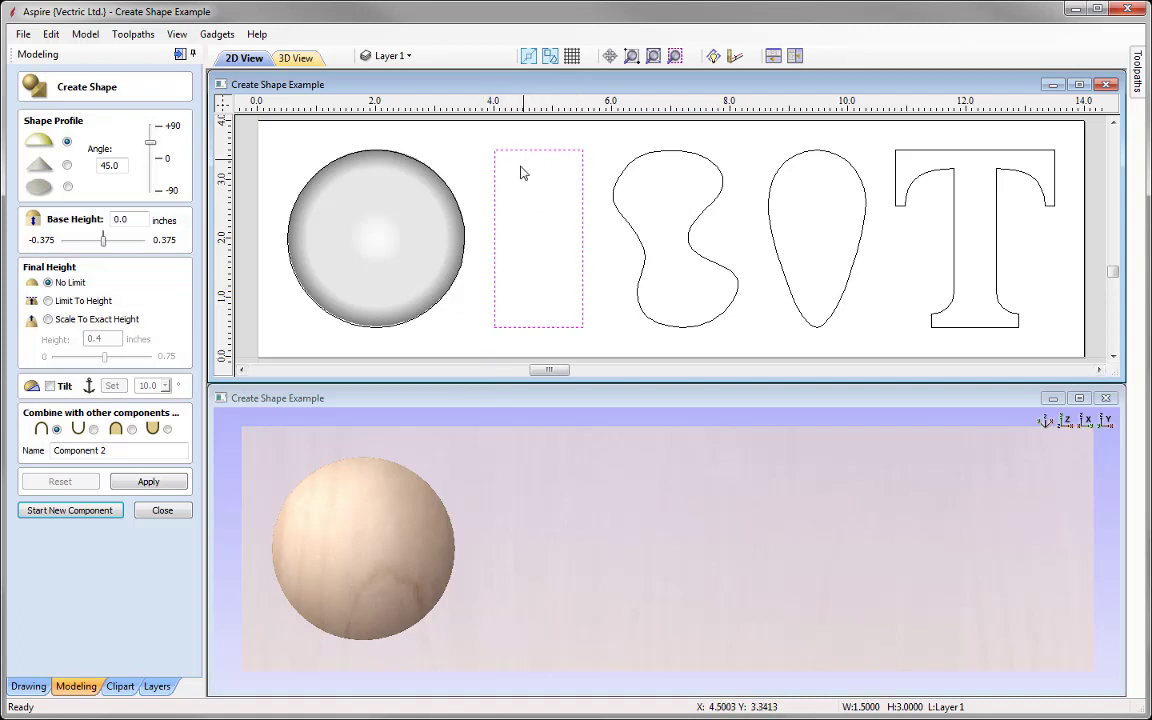
{"action": "left_click", "coordinate": [67, 166]}
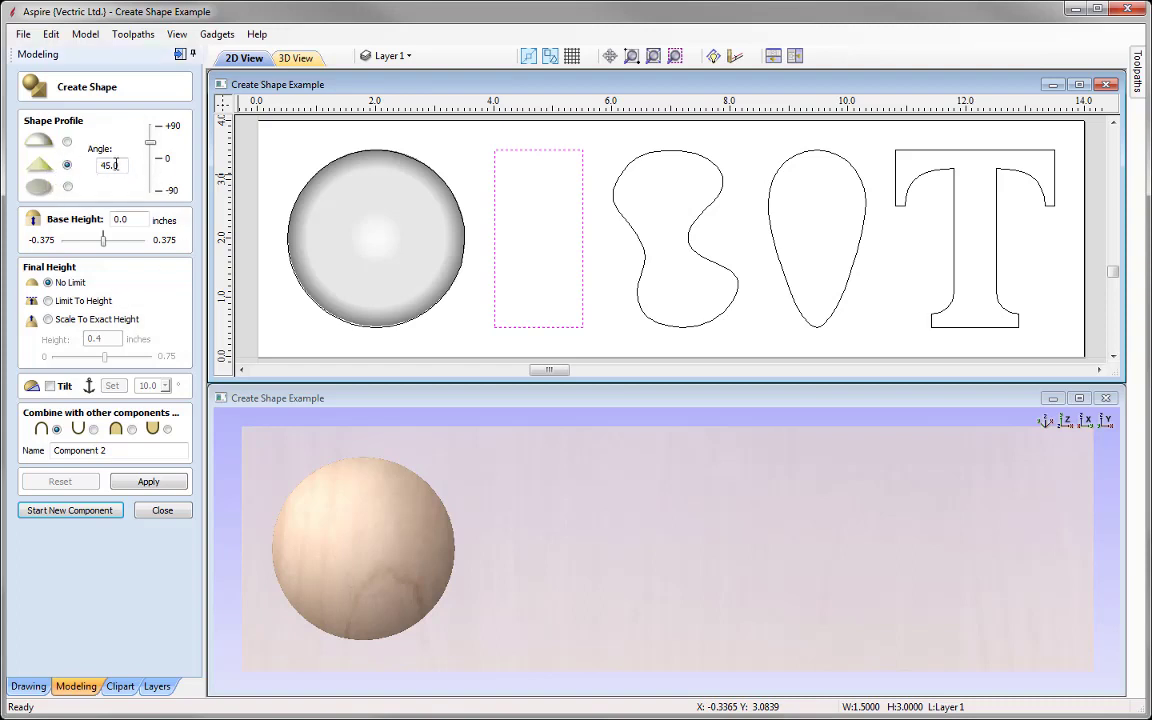
{"action": "left_click", "coordinate": [150, 482]}
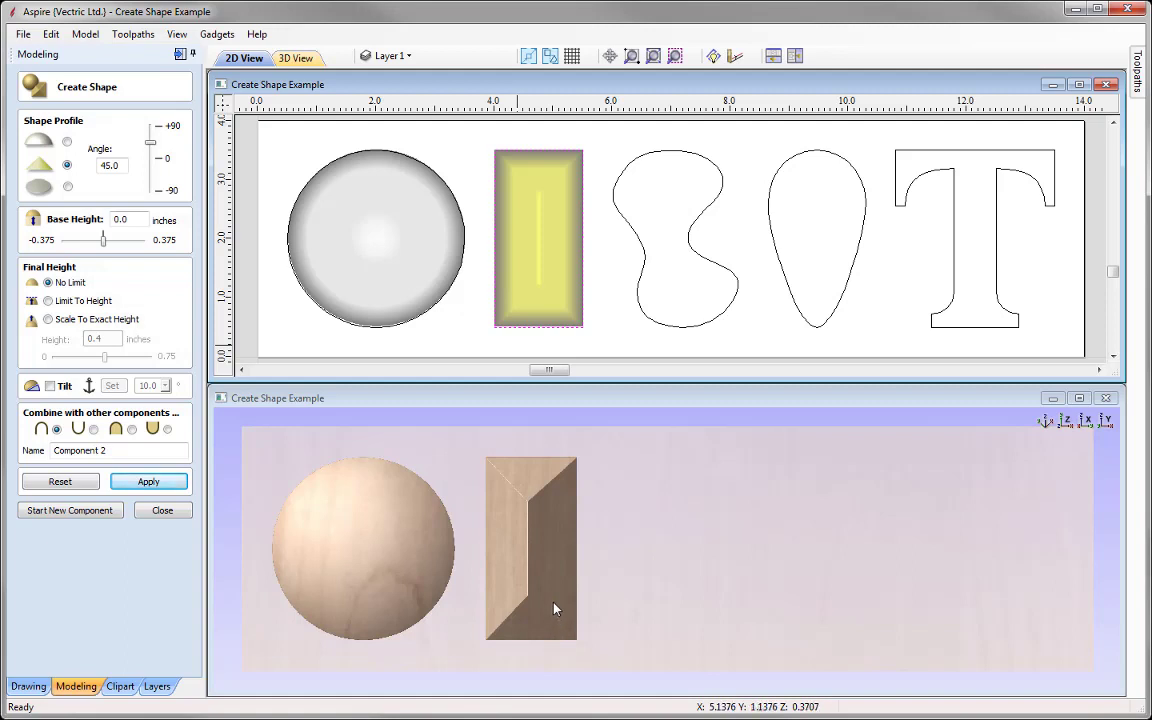
Create another separate component from the curvy freeform outline with the rounded profile at 45 degrees, and finish shape creation
{"action": "left_click", "coordinate": [71, 511]}
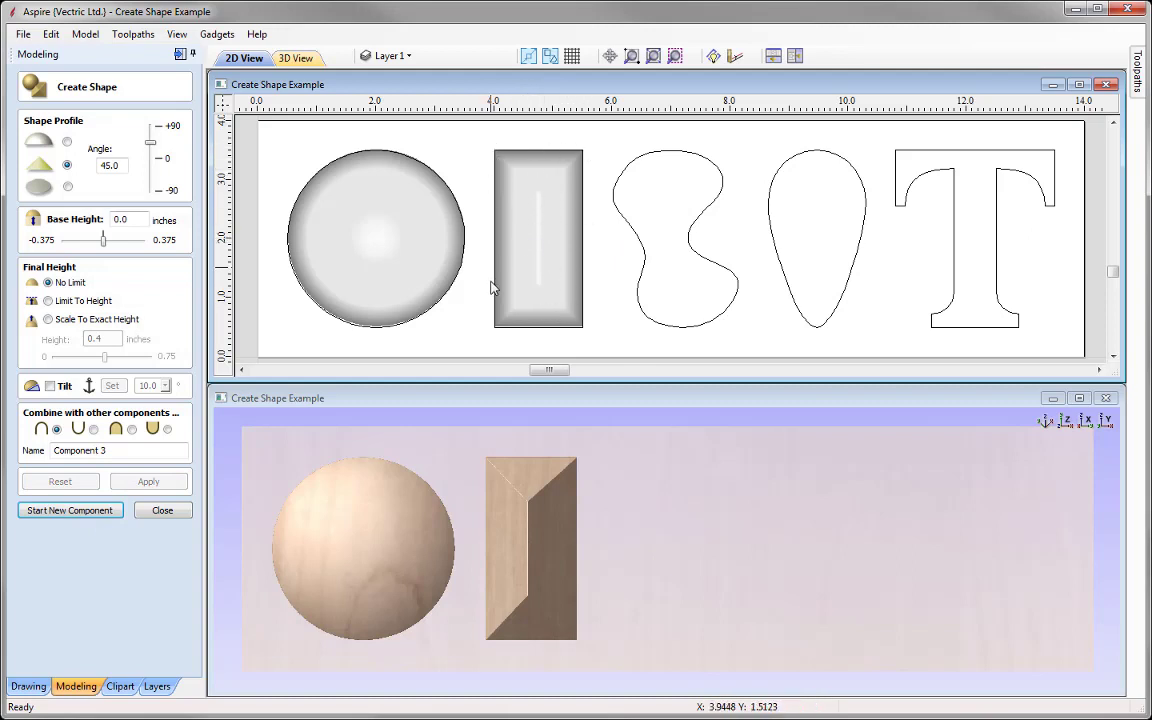
{"action": "left_click", "coordinate": [679, 177]}
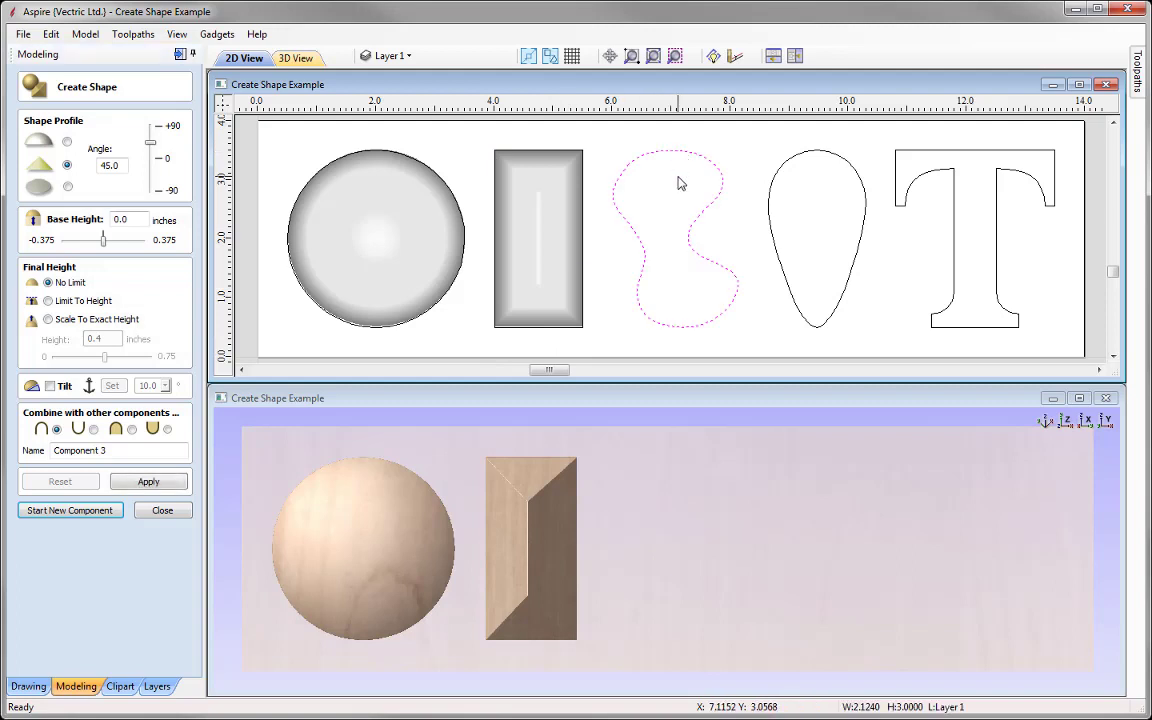
{"action": "left_click", "coordinate": [68, 143]}
{"action": "left_click", "coordinate": [148, 481]}
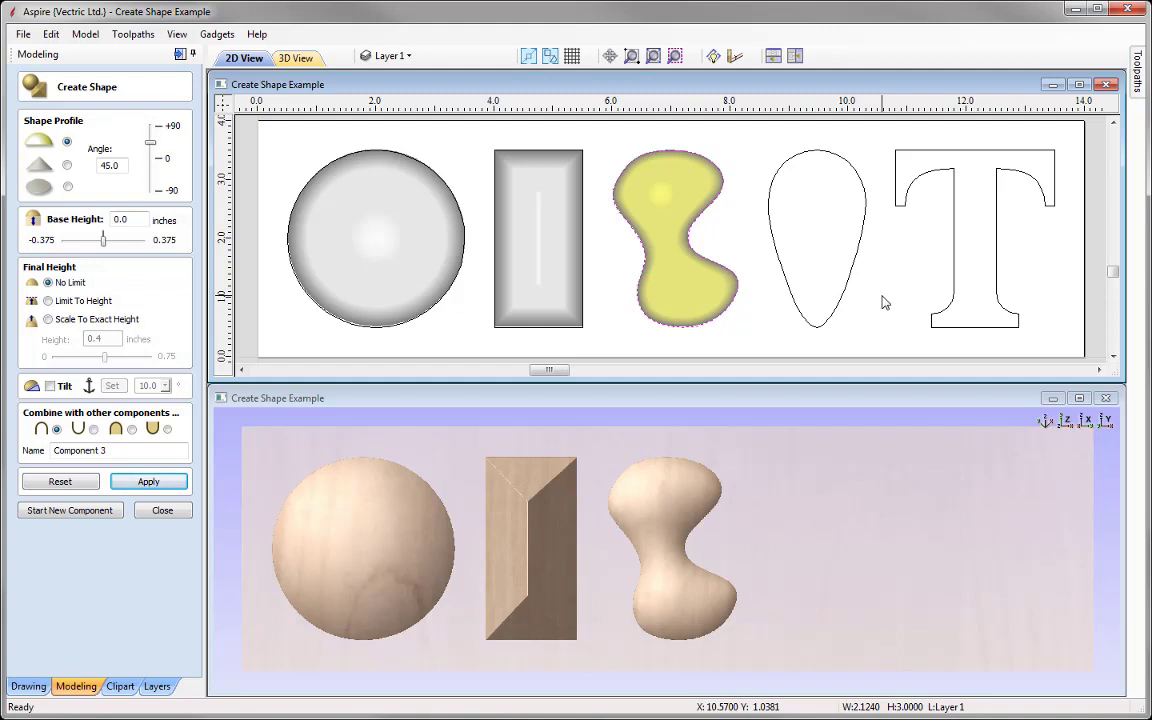
{"action": "left_click", "coordinate": [163, 511]}
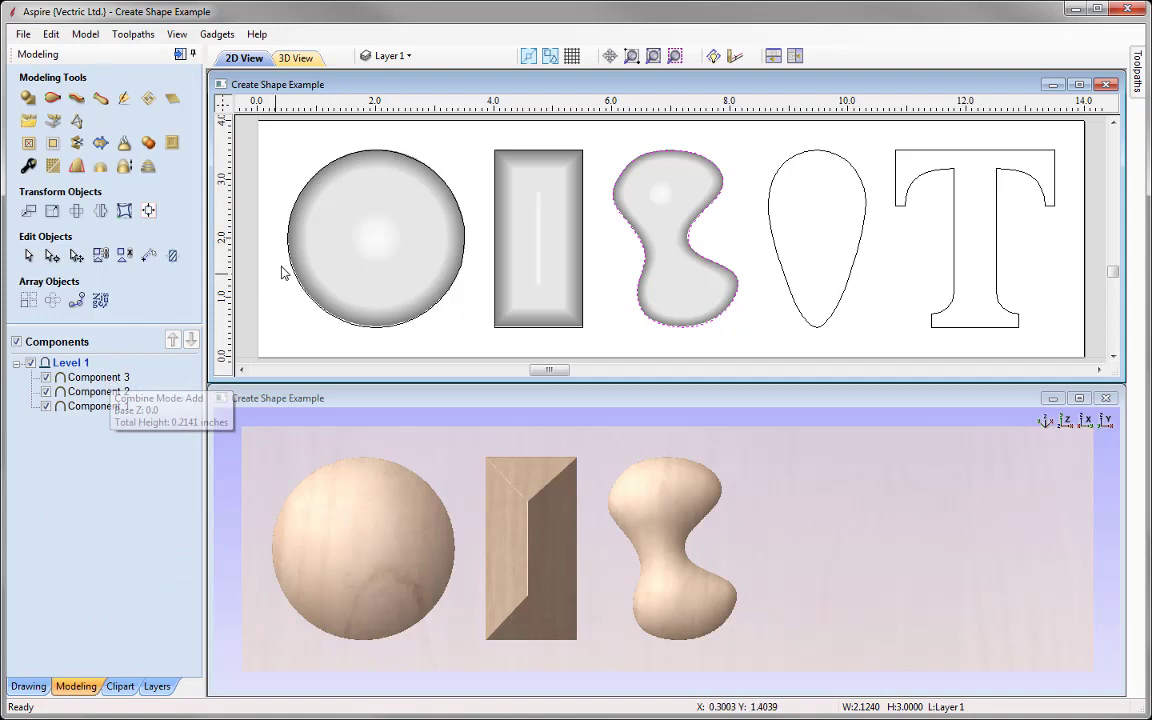
Delete the circle, rectangle and curvy freeform components together, keeping their vector outlines
{"action": "left_click", "coordinate": [357, 233]}
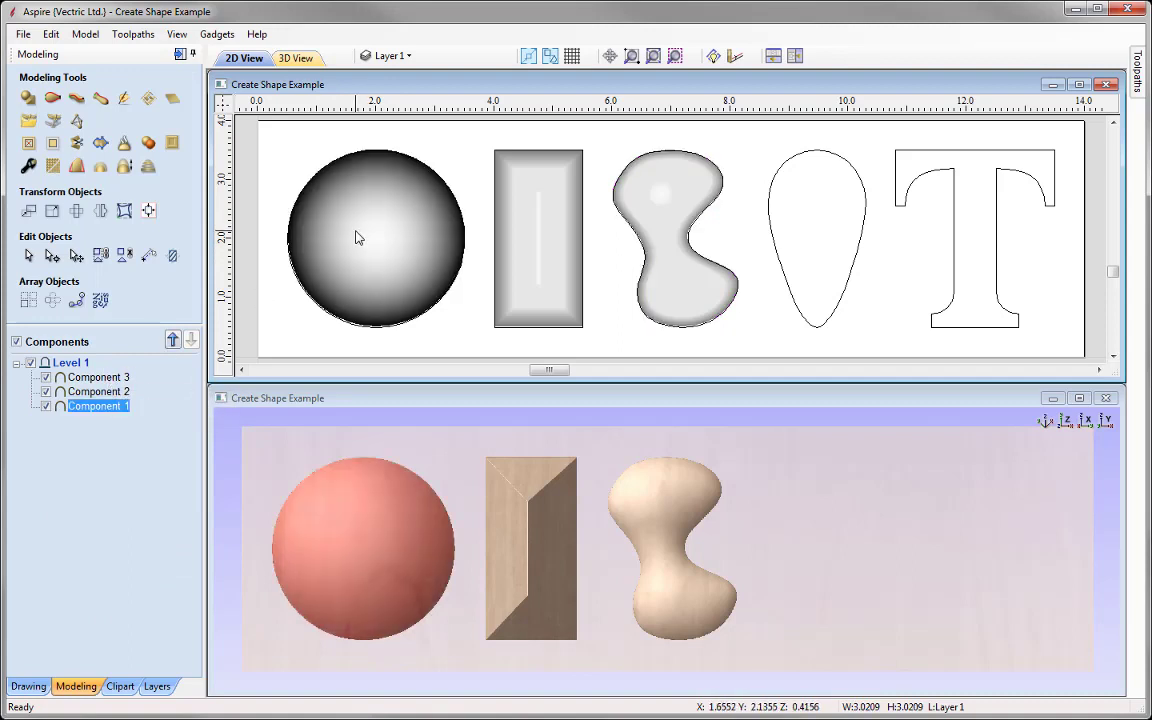
{"action": "left_click", "coordinate": [558, 224], "text": "shift"}
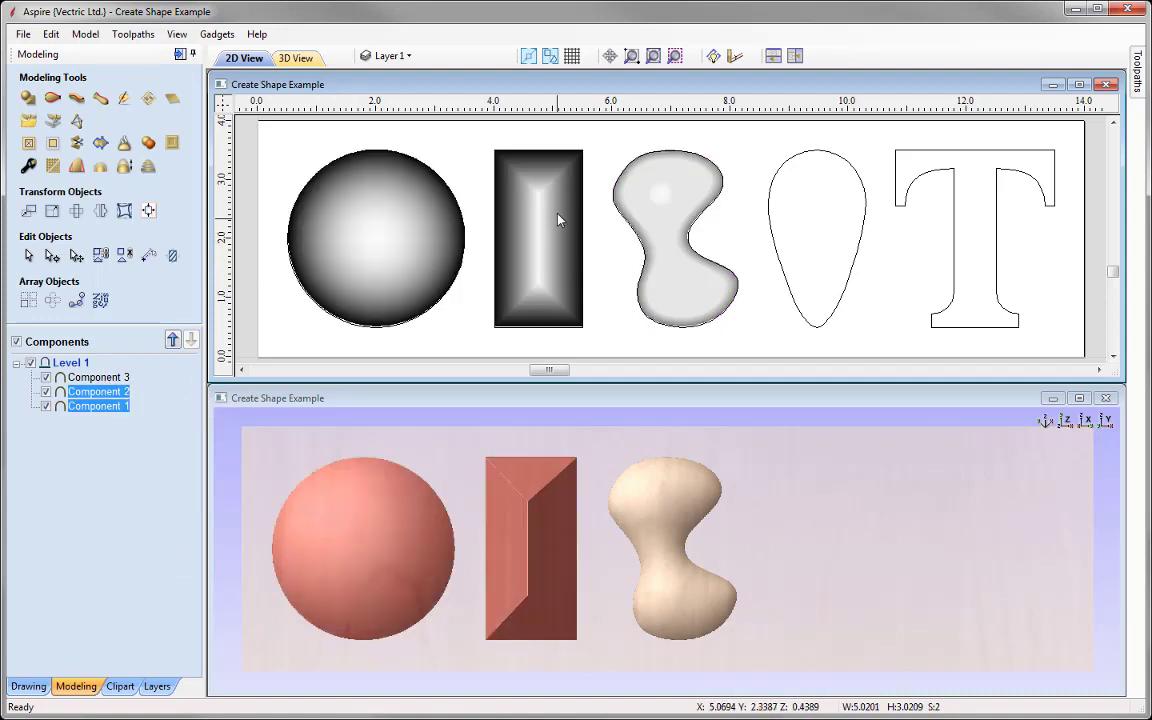
{"action": "left_click", "coordinate": [656, 189], "text": "shift"}
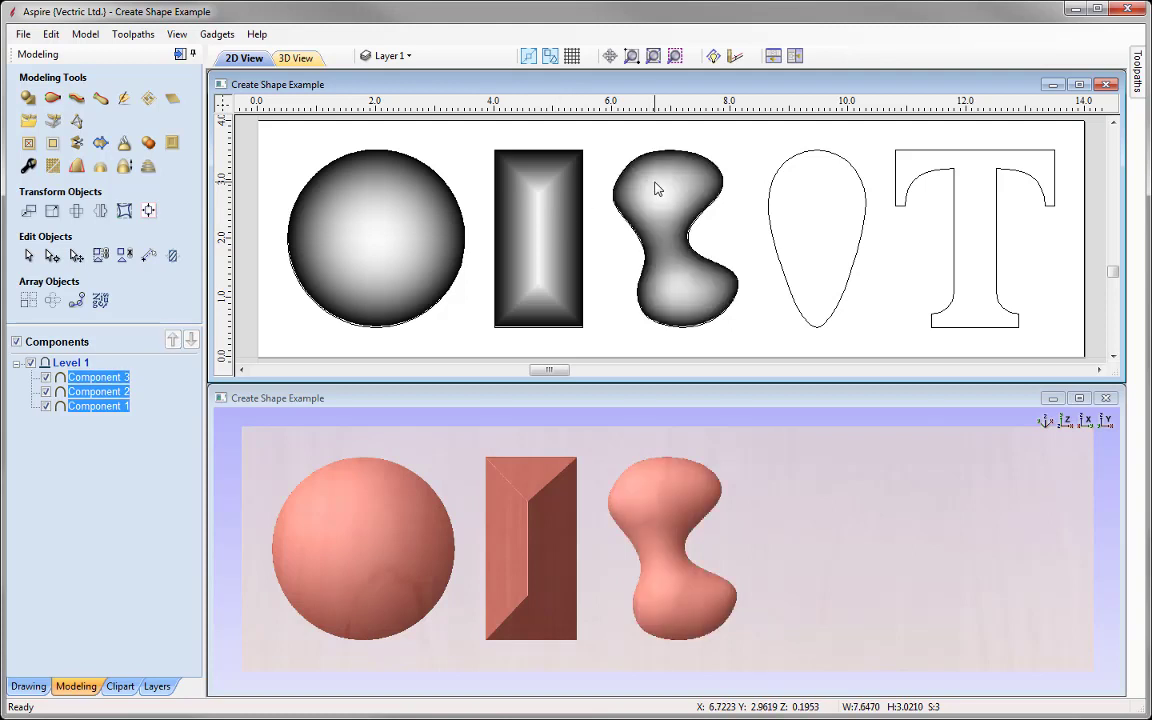
{"action": "right_click", "coordinate": [656, 189]}
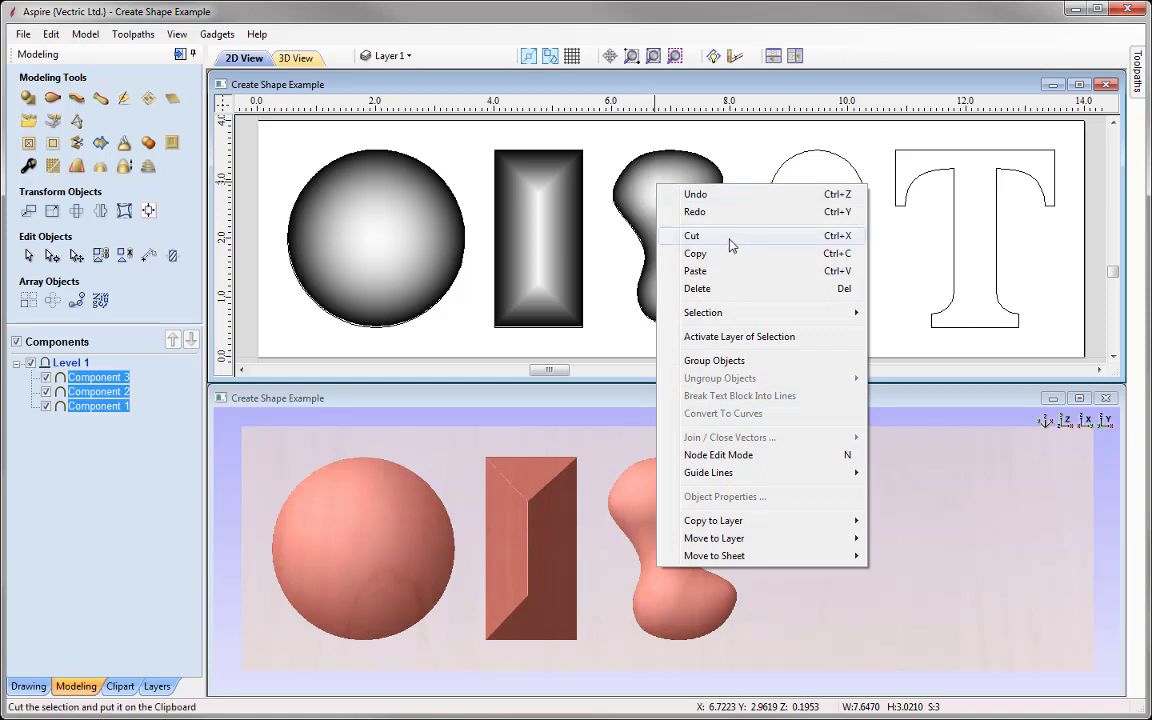
{"action": "left_click", "coordinate": [718, 292]}
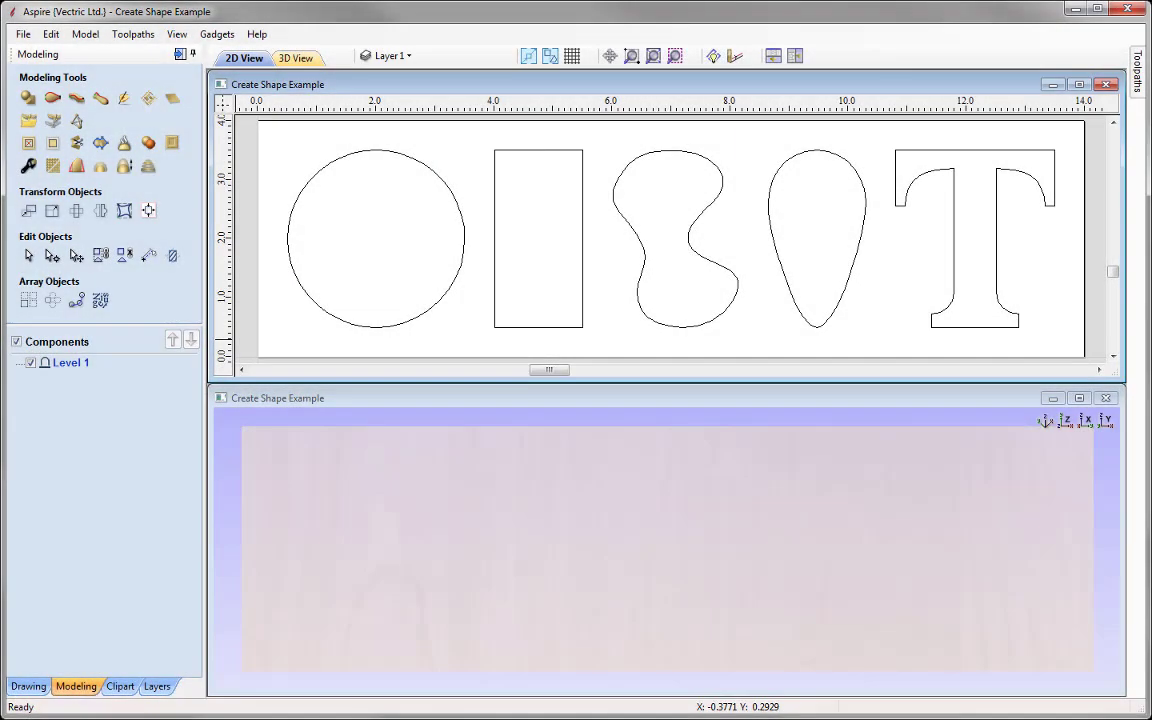
Create one shape component from all five vector outlines with the rounded profile at 45 degrees and no height limit
{"action": "left_click", "coordinate": [28, 97]}
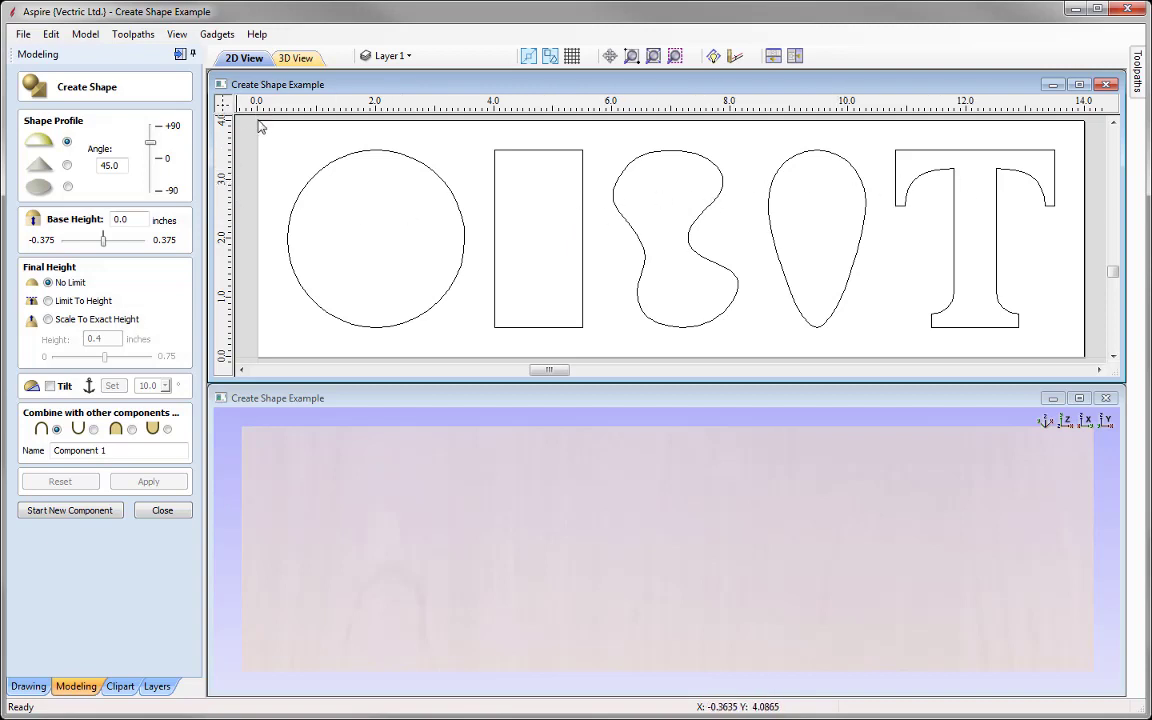
{"action": "left_click_drag", "start_coordinate": [262, 126], "coordinate": [1078, 348]}
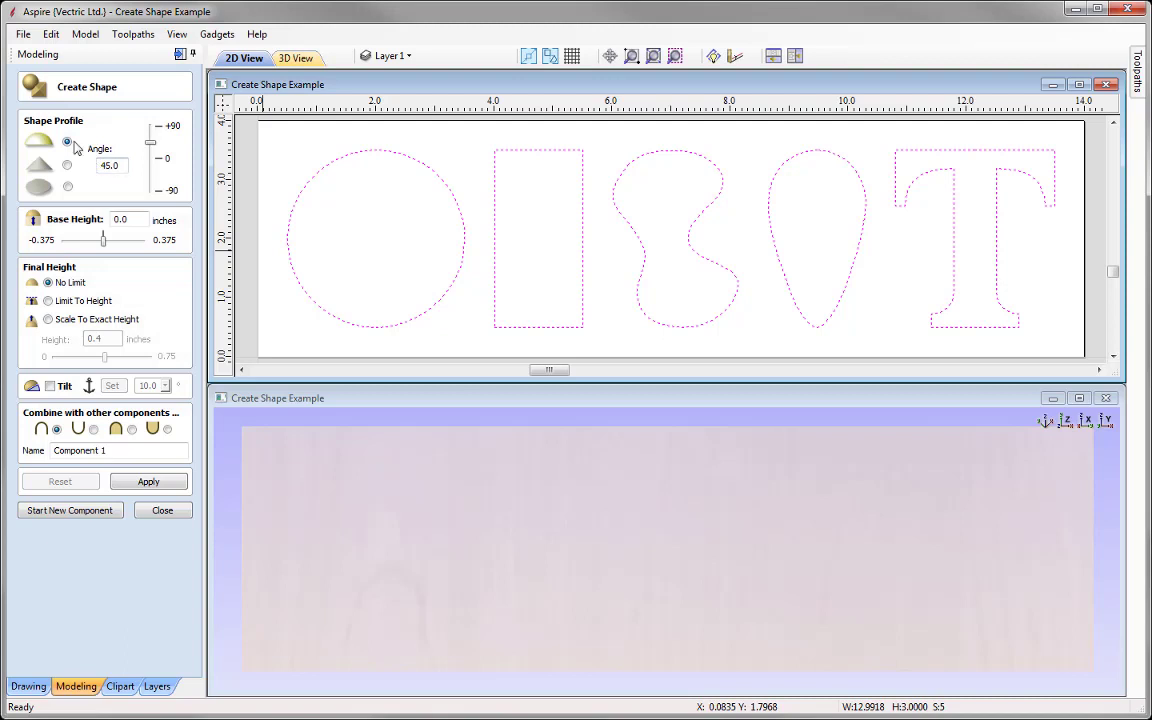
{"action": "left_click", "coordinate": [148, 481]}
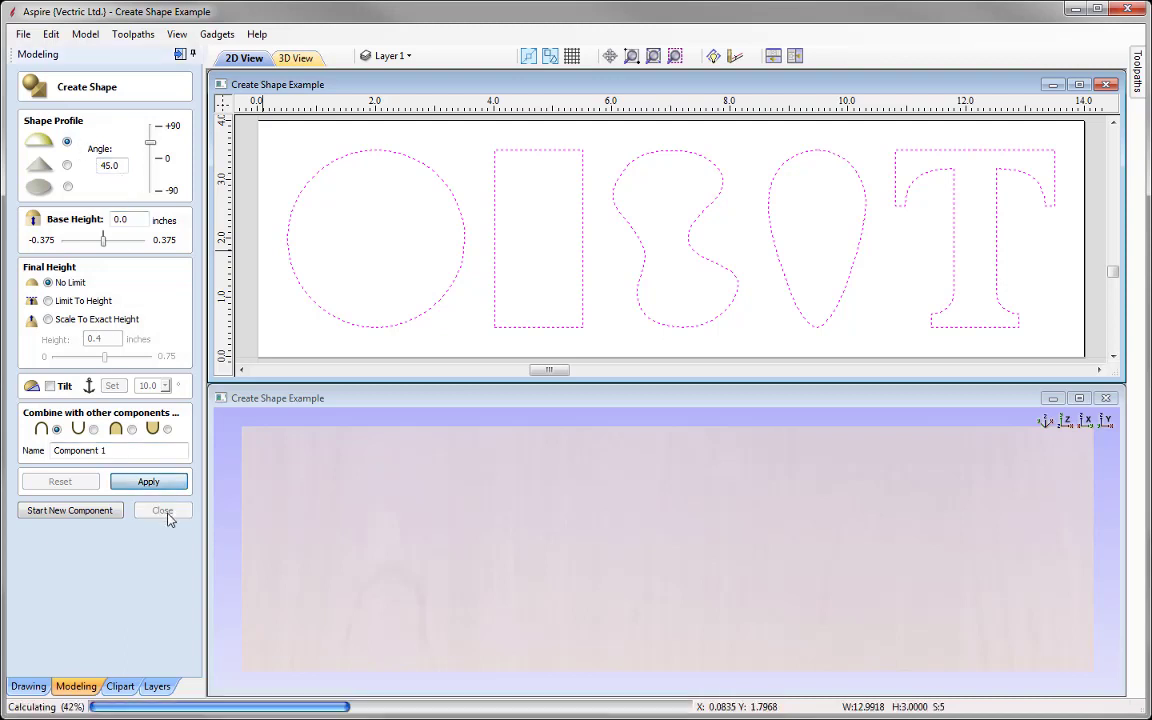
{"action": "left_click_drag", "start_coordinate": [613, 641], "coordinate": [535, 566]}
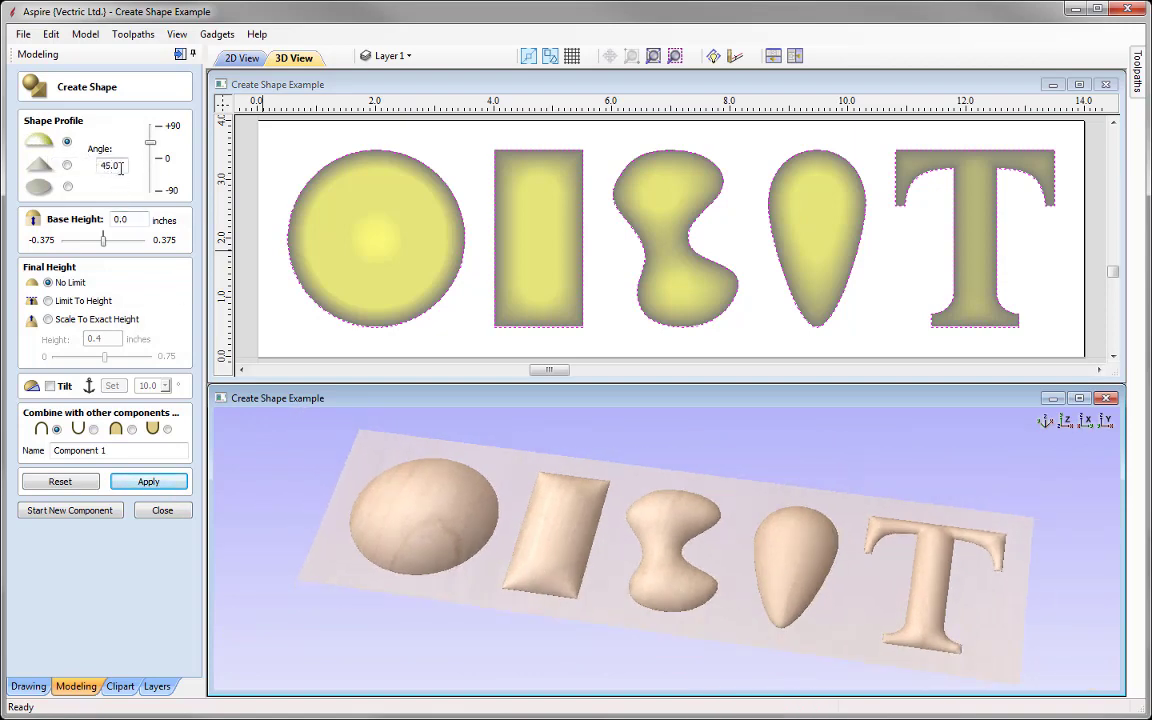
Set the rounded profile's angle to 60 degrees for all five shapes and apply it
{"action": "left_click_drag", "start_coordinate": [105, 151], "coordinate": [56, 151]}
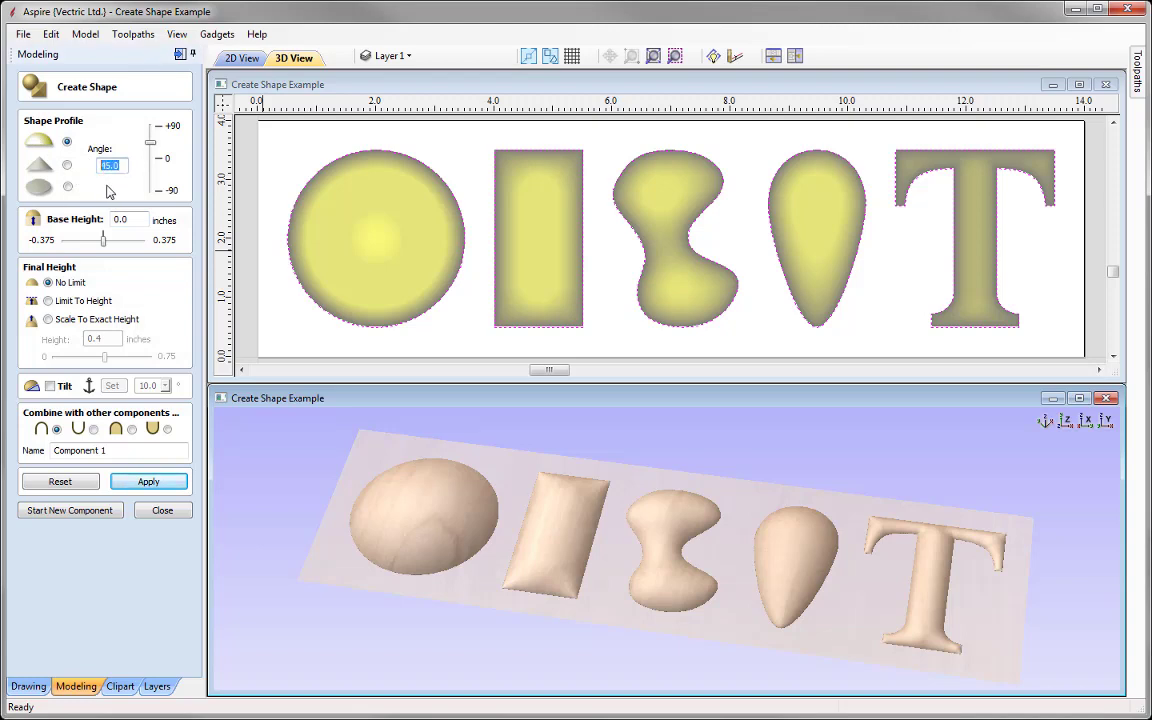
{"action": "type", "text": "60"}
{"action": "left_click", "coordinate": [148, 482]}
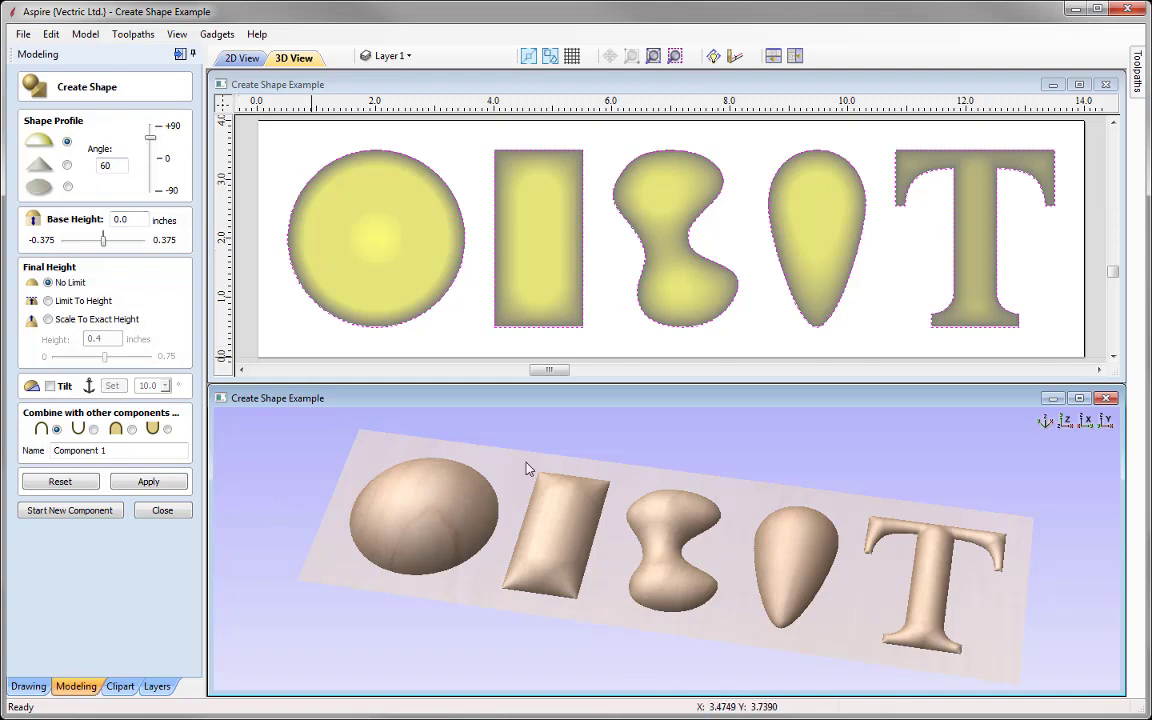
Vary the rounded profile's angle to 34.2, -28.8 and 21.6 degrees to compare convex and concave results
{"action": "left_click_drag", "start_coordinate": [151, 146], "coordinate": [151, 151]}
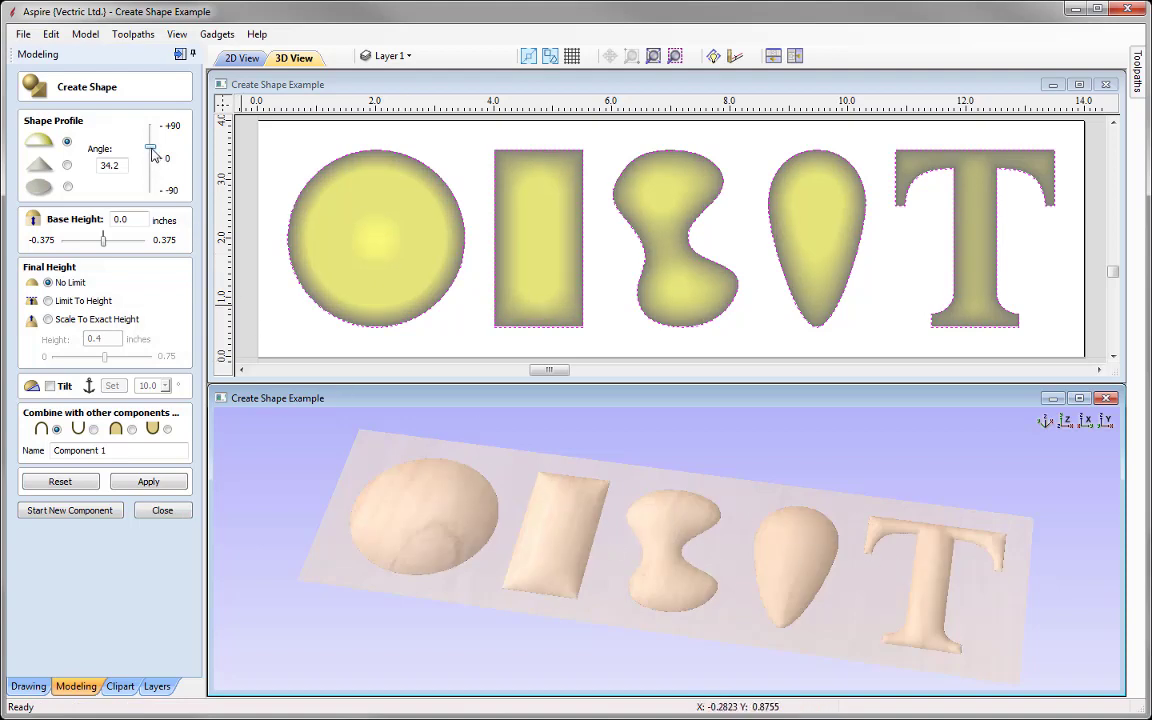
{"action": "left_click_drag", "start_coordinate": [151, 150], "coordinate": [151, 170]}
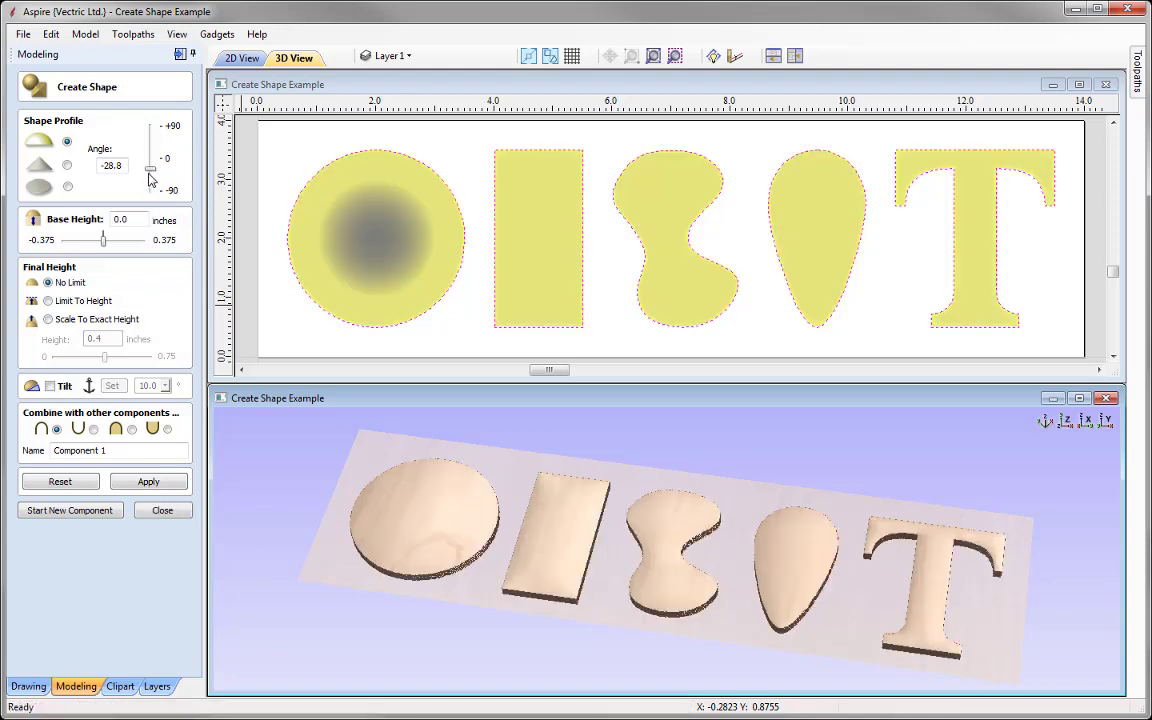
{"action": "left_click_drag", "start_coordinate": [627, 532], "coordinate": [363, 447]}
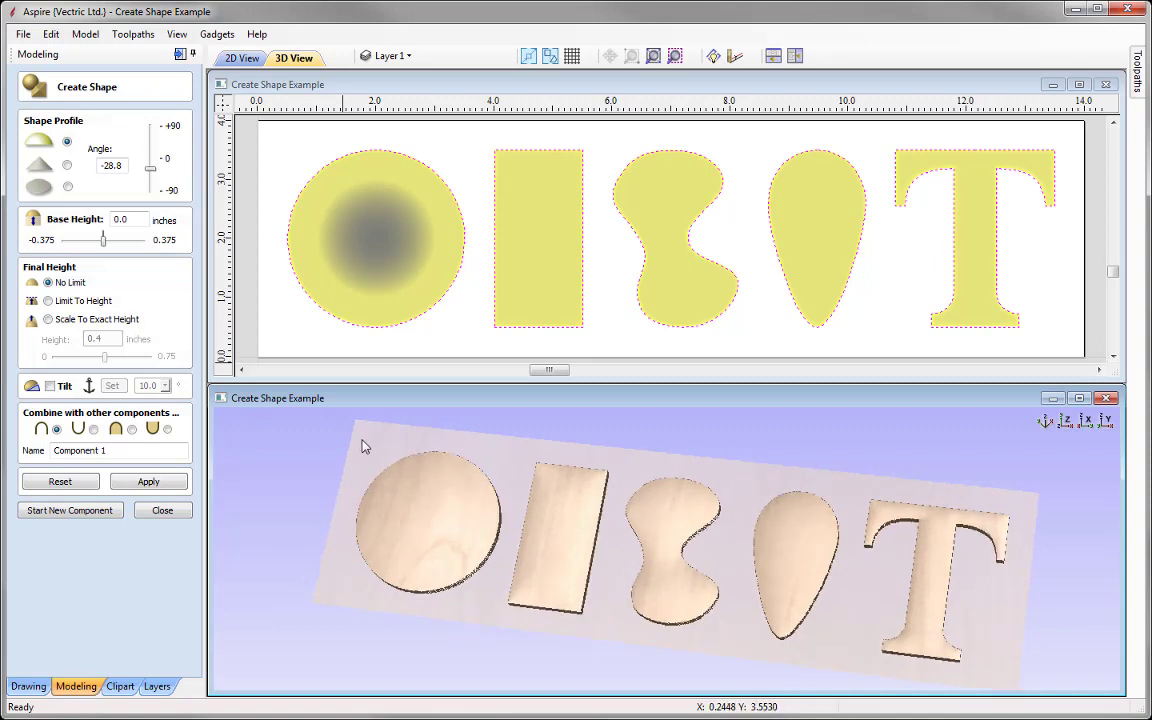
{"action": "mouse_move", "coordinate": [150, 168]}
{"action": "left_mouse_down"}
{"action": "mouse_move", "coordinate": [150, 178]}
{"action": "mouse_move", "coordinate": [150, 150]}
{"action": "left_mouse_up"}
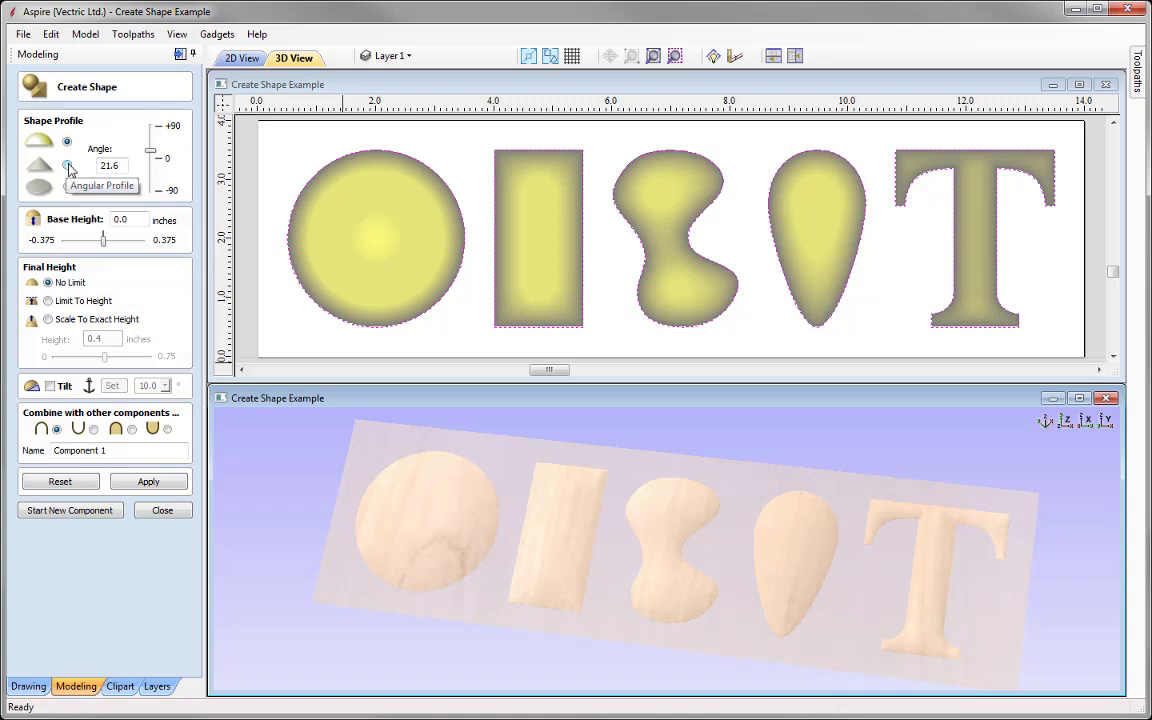
Switch the five shapes to the angular profile with a 30 degree angle and inspect them in 3D
{"action": "left_click", "coordinate": [67, 166]}
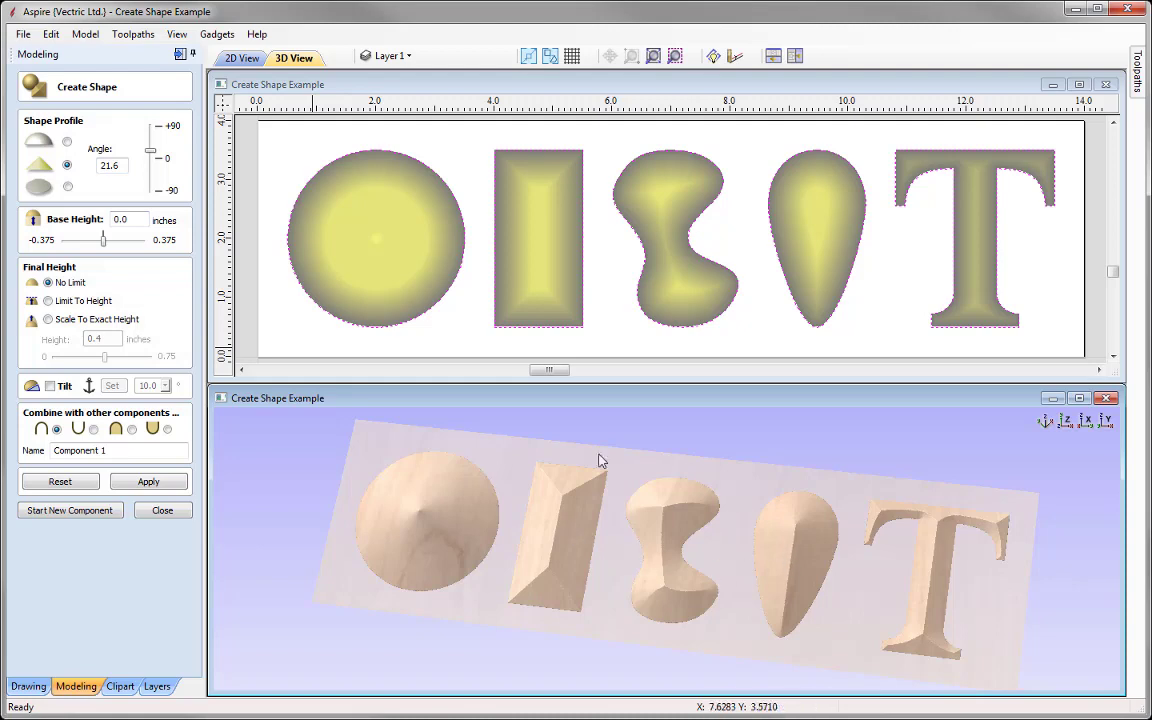
{"action": "double_click", "coordinate": [121, 165]}
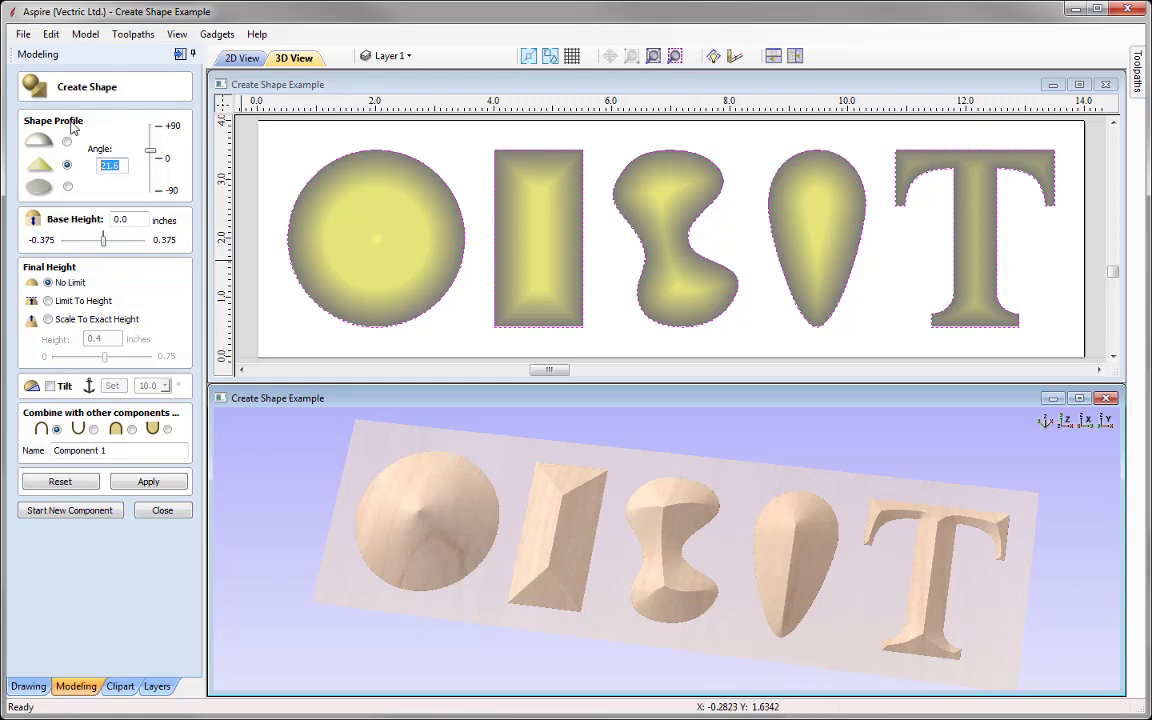
{"action": "type", "text": "30"}
{"action": "key", "text": "Return"}
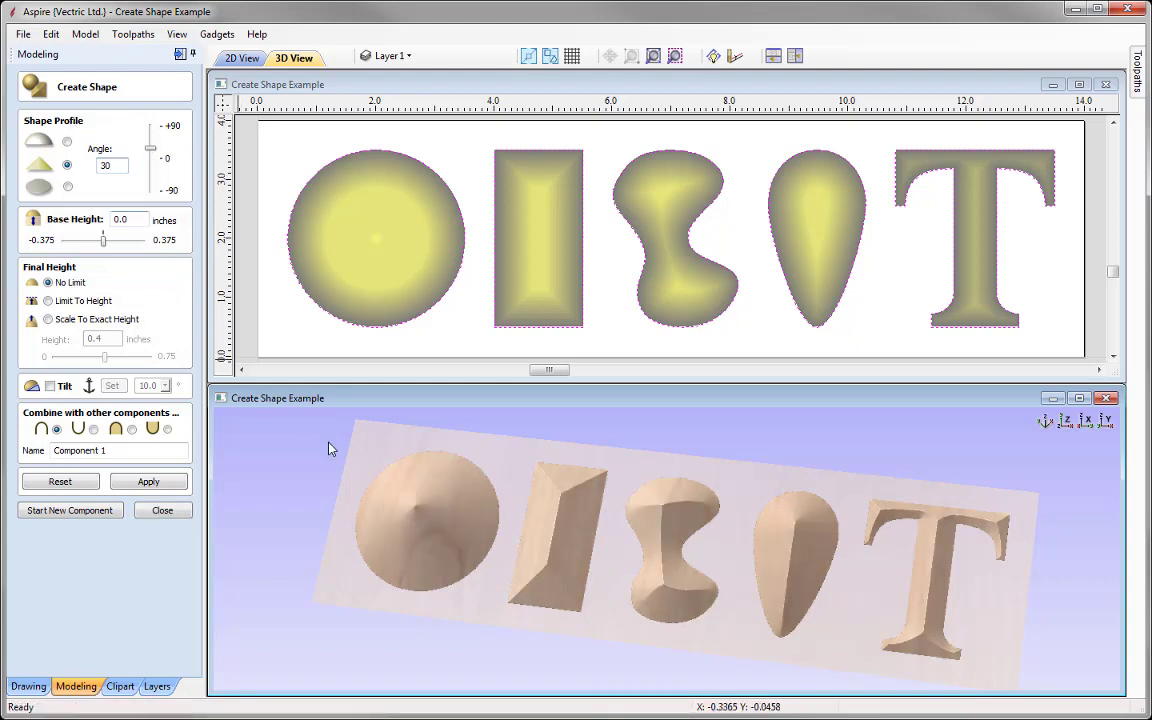
{"action": "left_click_drag", "start_coordinate": [715, 540], "coordinate": [650, 540]}
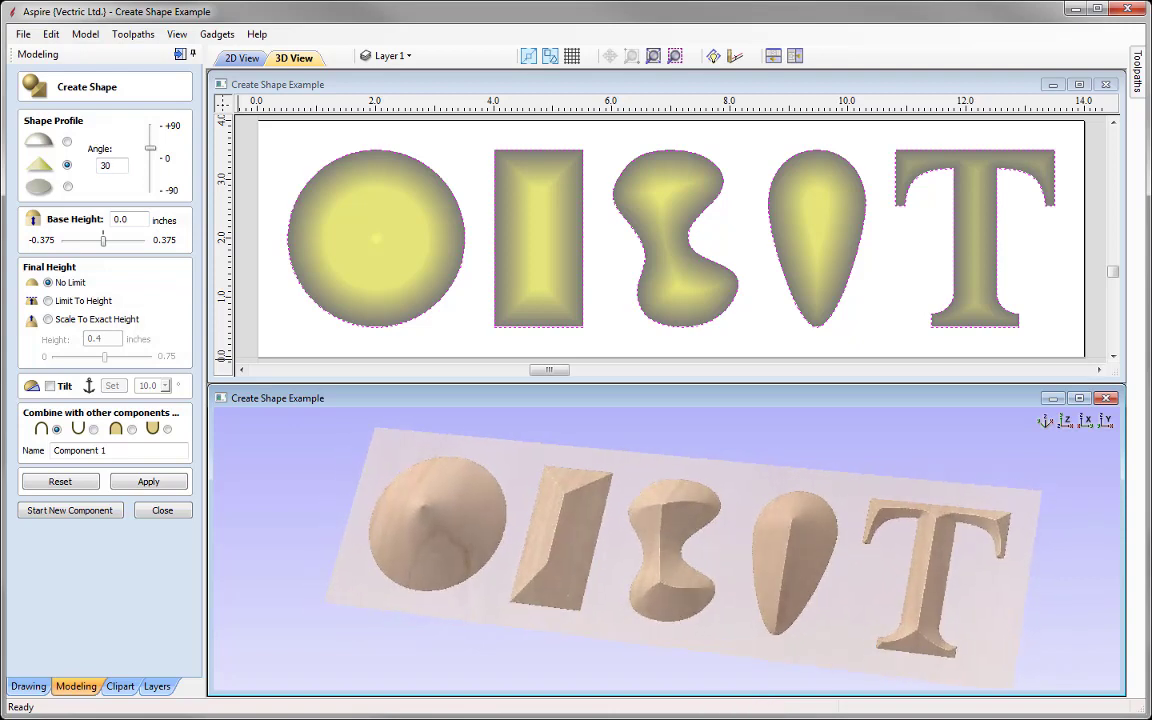
{"action": "left_click_drag", "start_coordinate": [937, 571], "coordinate": [593, 593]}
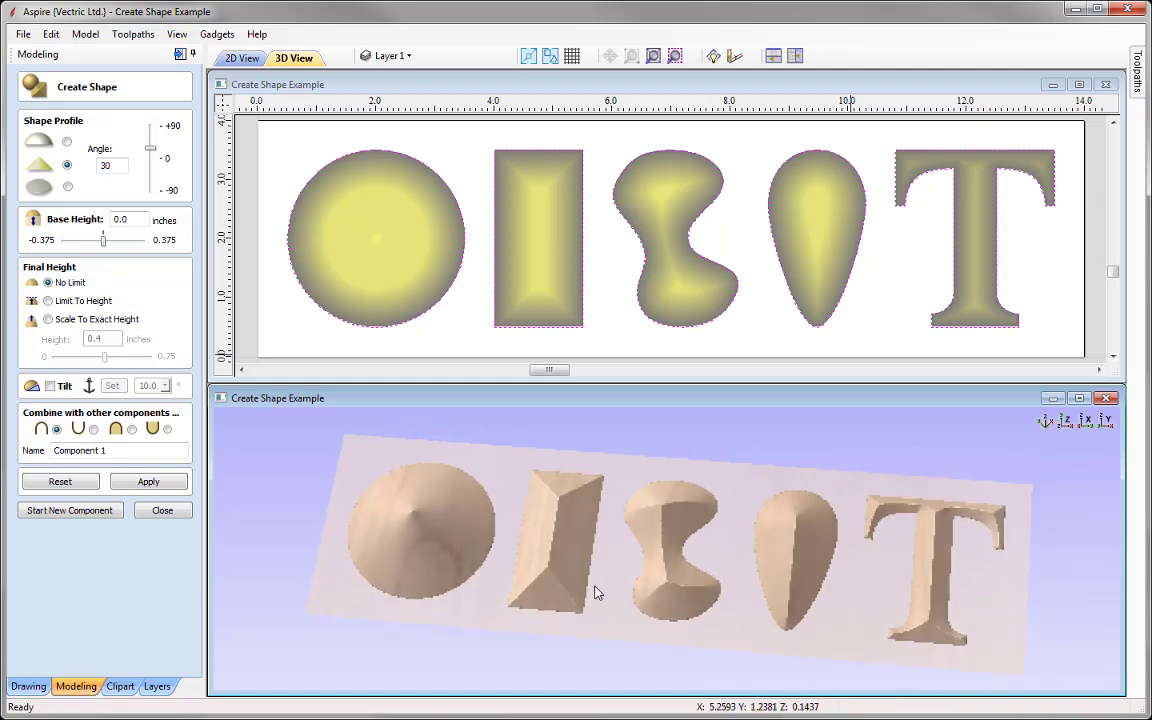
Raise the angular profile's angle to 54 degrees, and further to 90 degrees
{"action": "left_click_drag", "start_coordinate": [150, 148], "coordinate": [150, 145]}
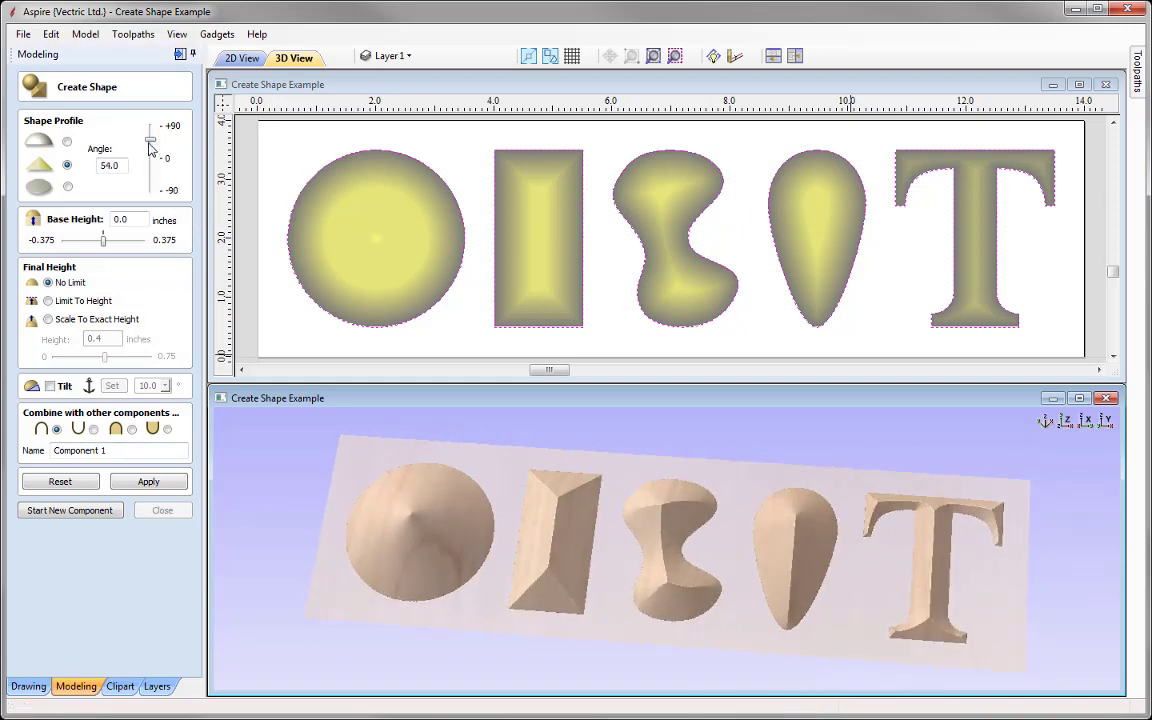
{"action": "mouse_move", "coordinate": [636, 527]}
{"action": "left_mouse_down"}
{"action": "mouse_move", "coordinate": [609, 458]}
{"action": "mouse_move", "coordinate": [674, 512]}
{"action": "mouse_move", "coordinate": [640, 500]}
{"action": "mouse_move", "coordinate": [625, 520]}
{"action": "left_mouse_up"}
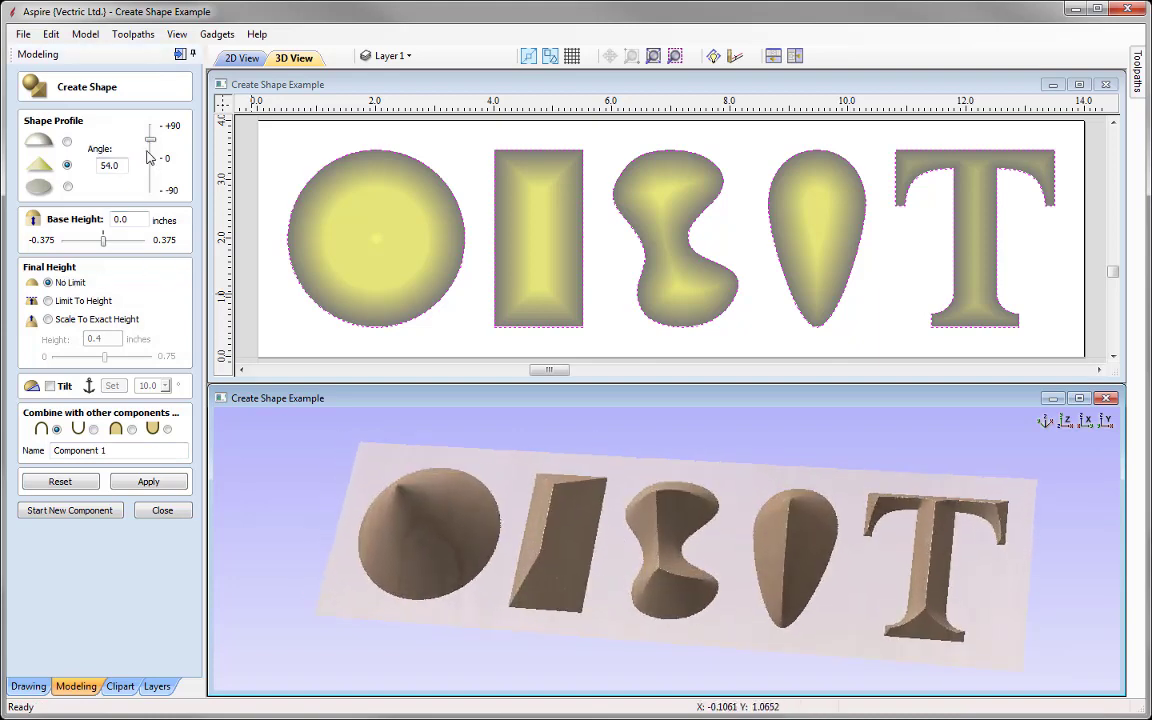
{"action": "left_click_drag", "start_coordinate": [151, 139], "coordinate": [151, 122]}
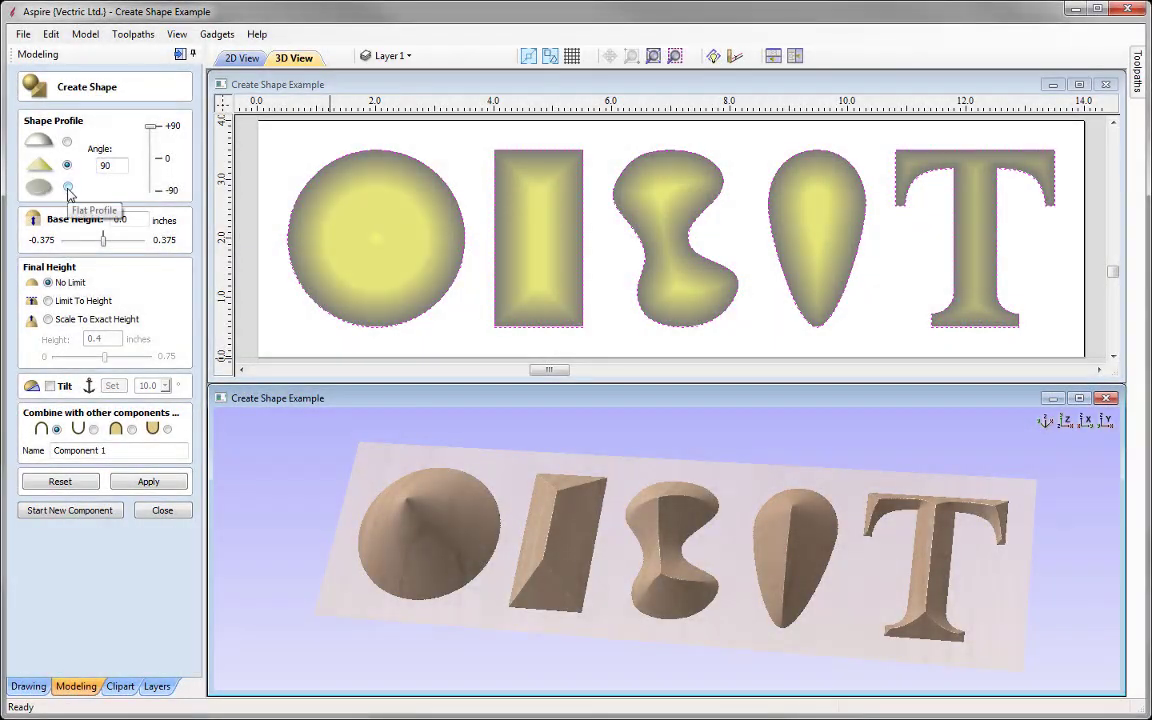
Switch the five shapes to the flat profile and raise the base height to 0.25 inches, and further to 0.2625 inches
{"action": "left_click", "coordinate": [68, 187]}
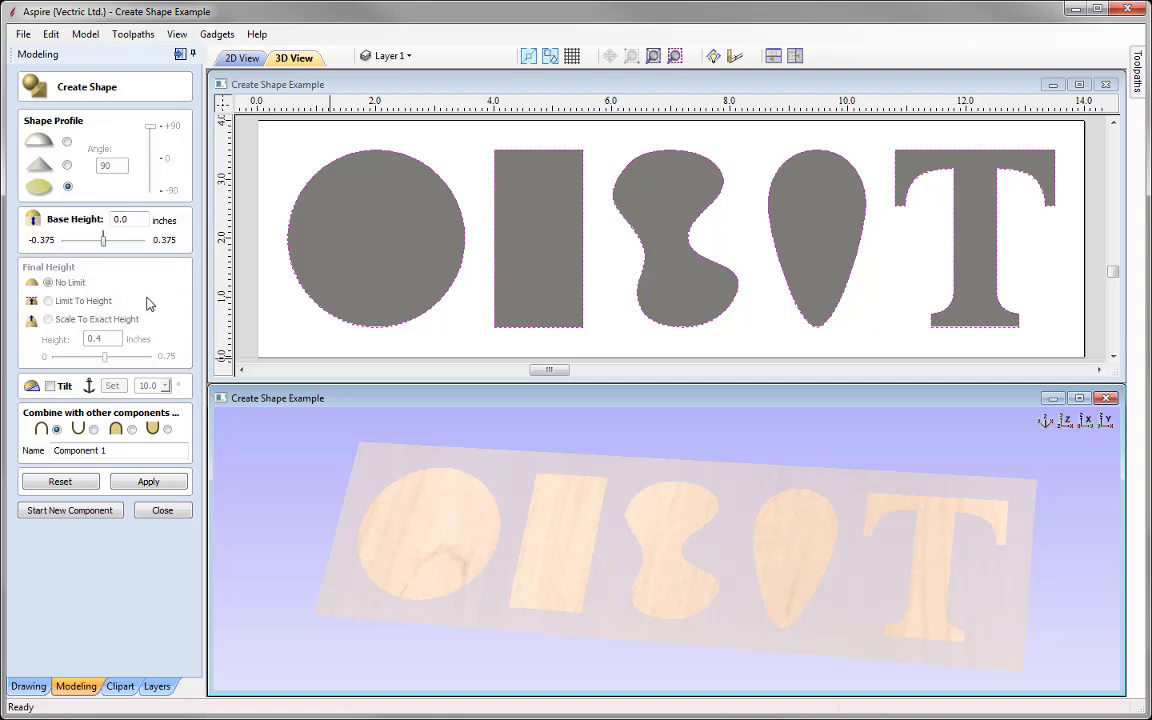
{"action": "left_click_drag", "start_coordinate": [609, 506], "coordinate": [603, 489]}
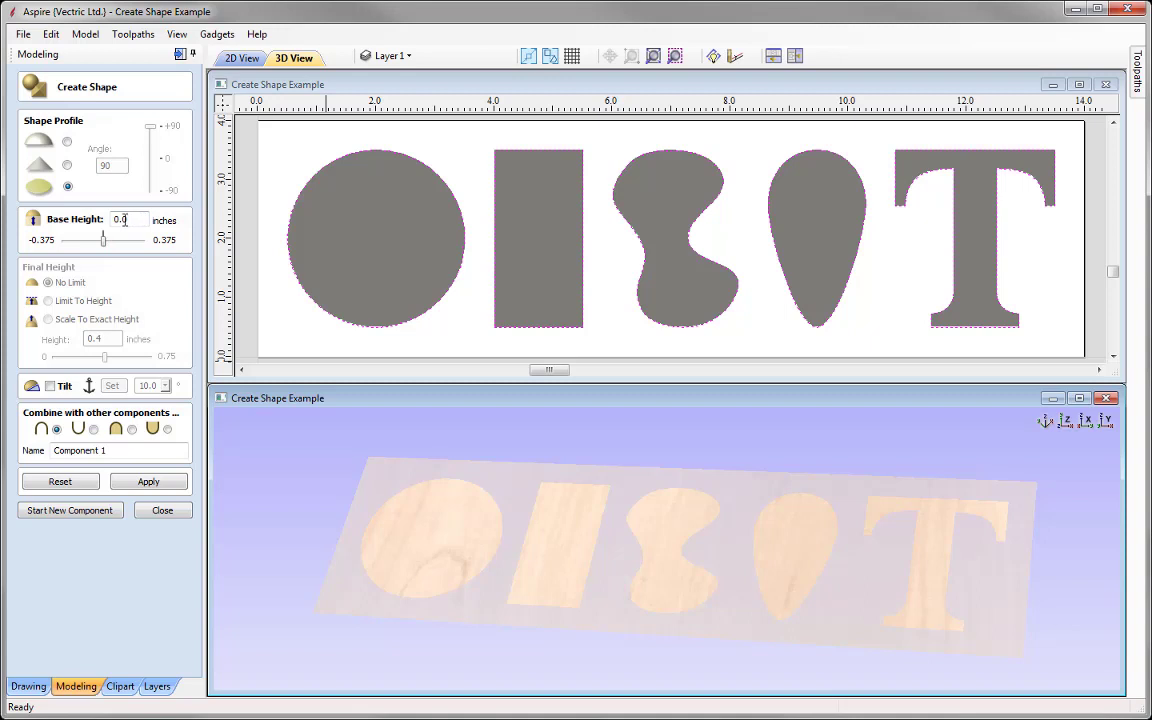
{"action": "double_click", "coordinate": [130, 222]}
{"action": "type", "text": "25"}
{"action": "key", "text": "Return"}
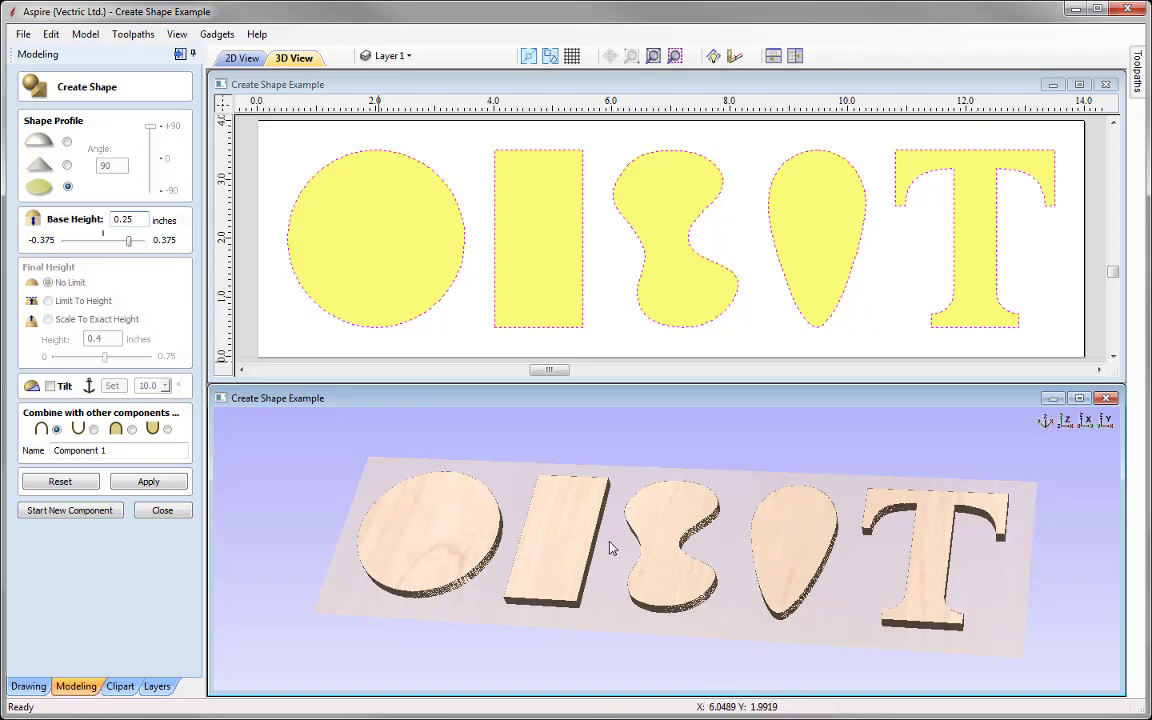
{"action": "mouse_move", "coordinate": [128, 238]}
{"action": "left_mouse_down"}
{"action": "mouse_move", "coordinate": [113, 245]}
{"action": "mouse_move", "coordinate": [133, 245]}
{"action": "left_mouse_up"}
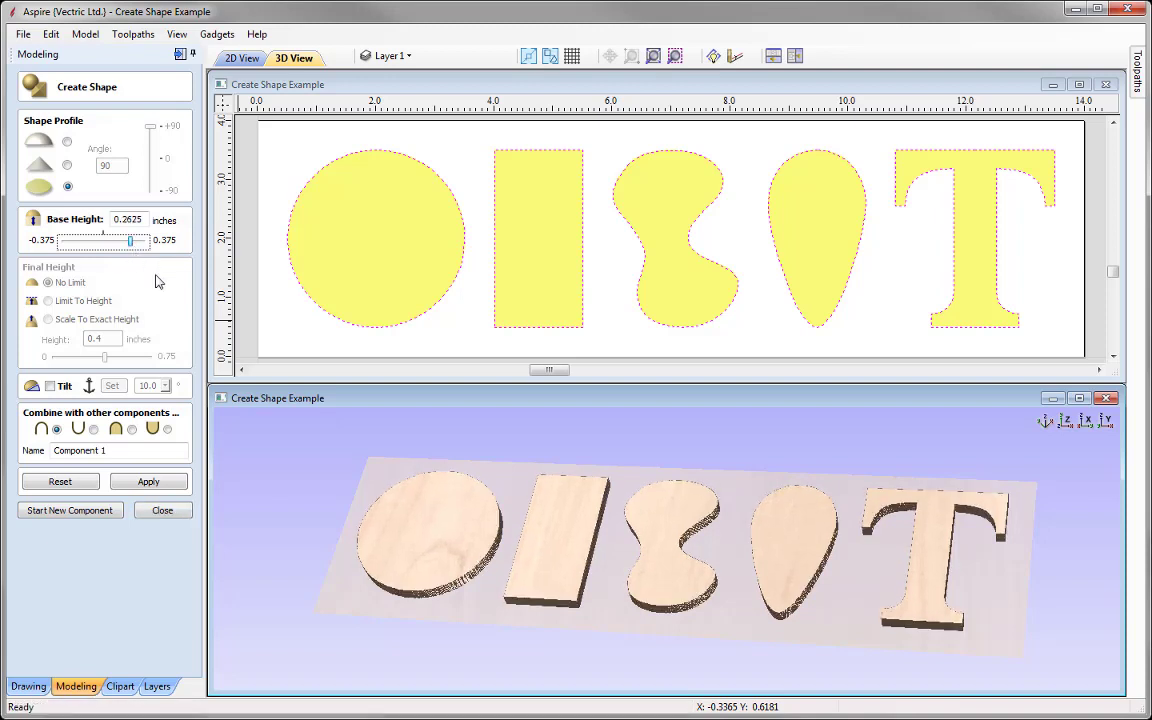
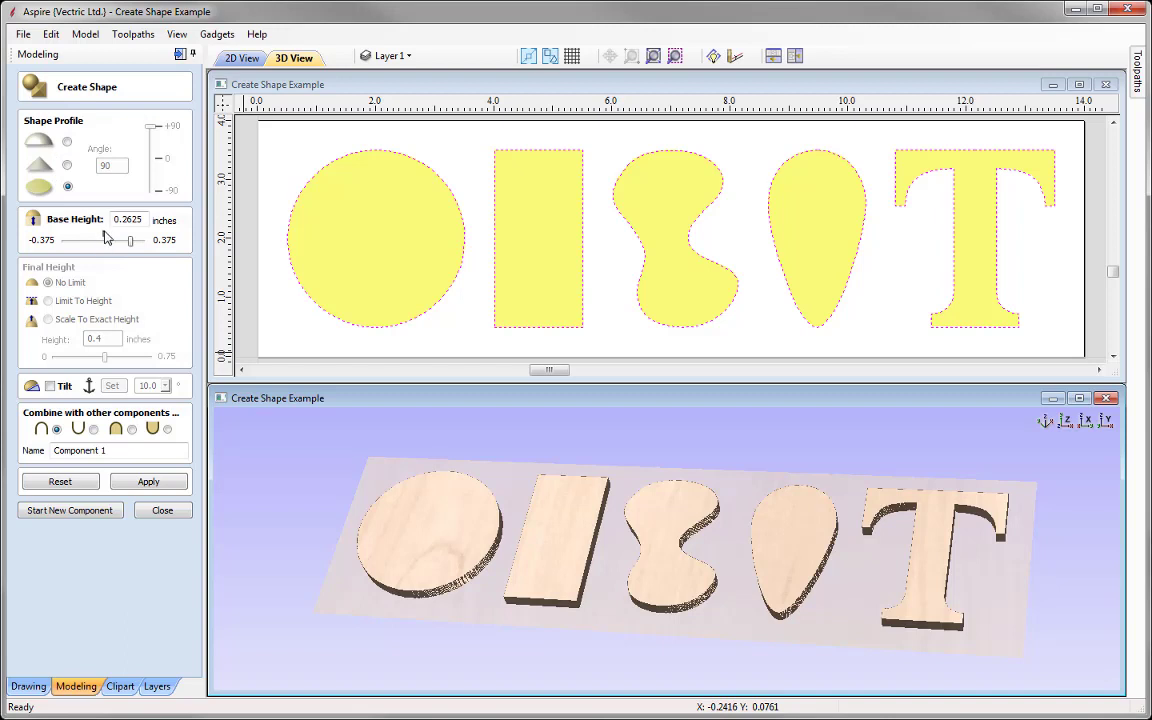
Reset the base height to 0 and give the five shapes the rounded profile at 40 degrees
{"action": "left_click", "coordinate": [106, 240]}
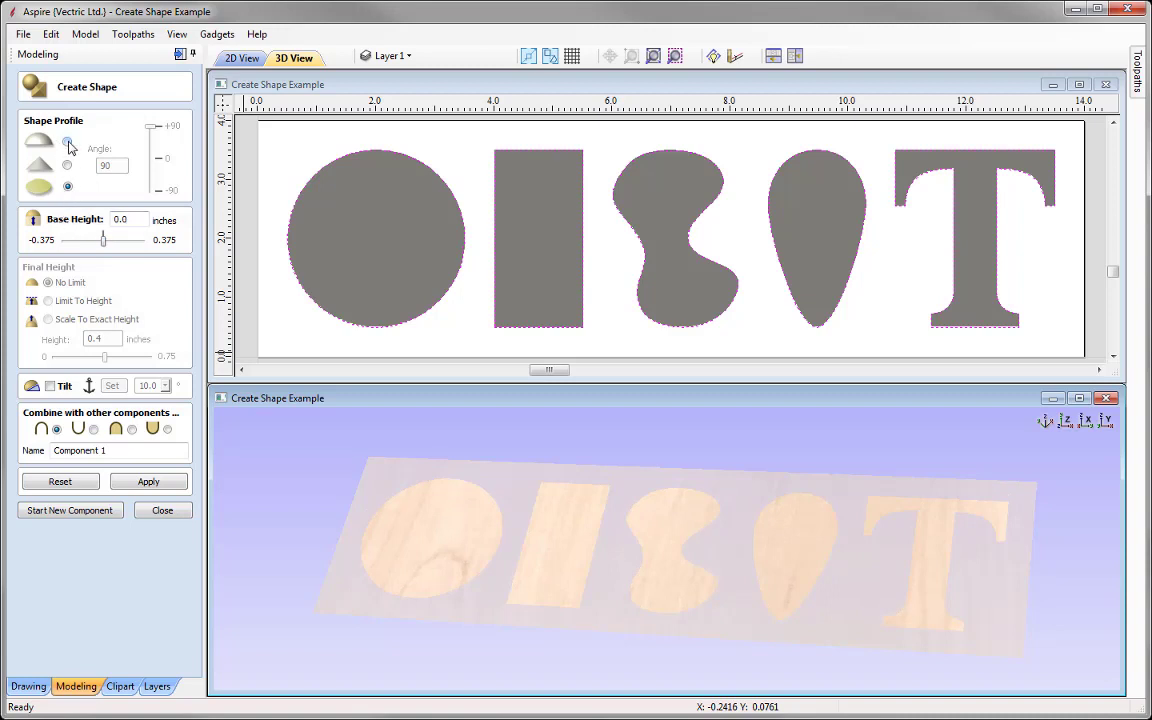
{"action": "left_click", "coordinate": [67, 143]}
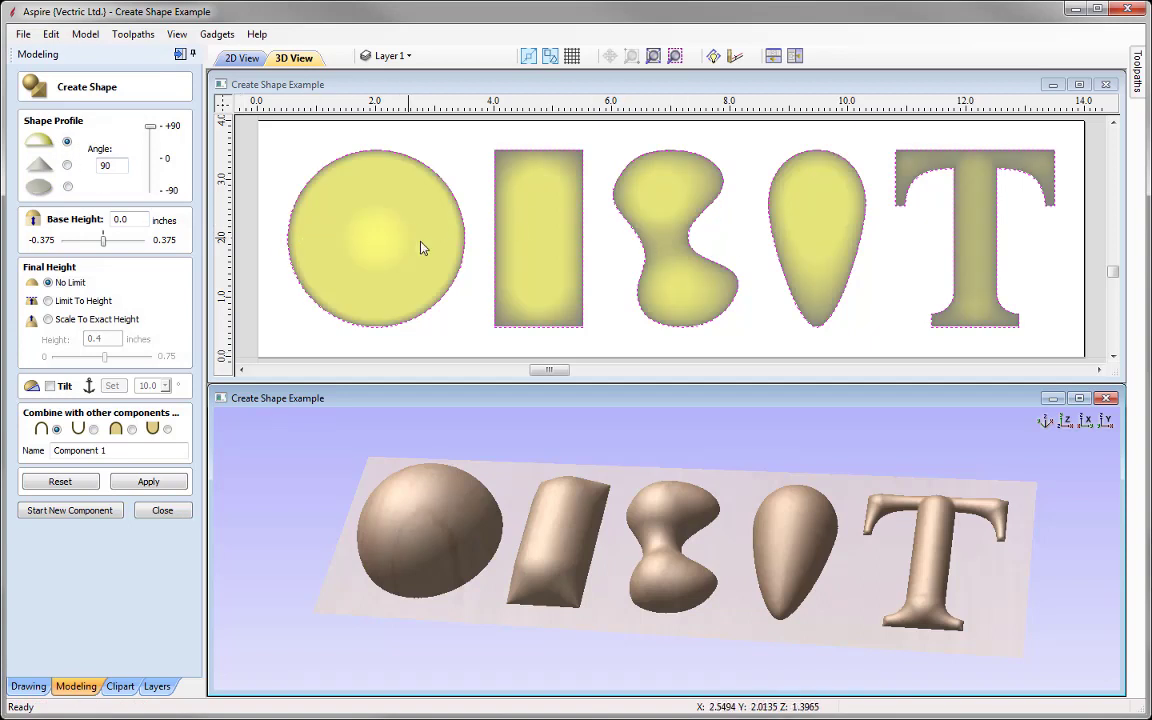
{"action": "double_click", "coordinate": [125, 165]}
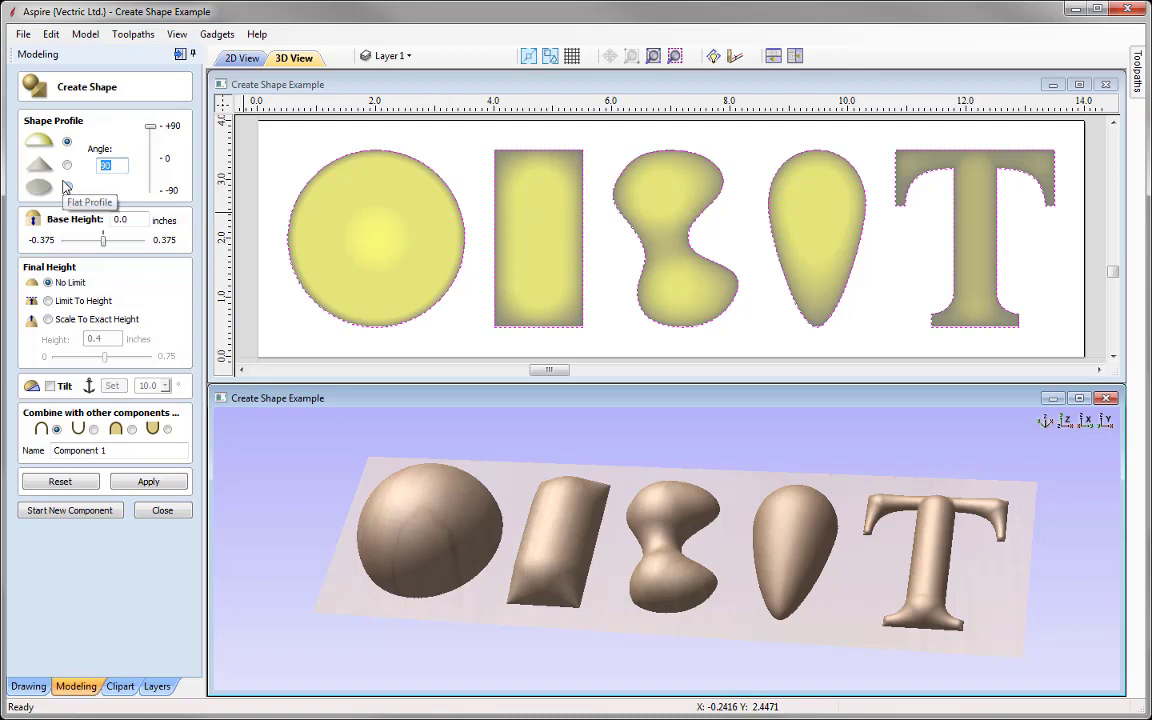
{"action": "type", "text": "40"}
{"action": "left_click", "coordinate": [148, 481]}
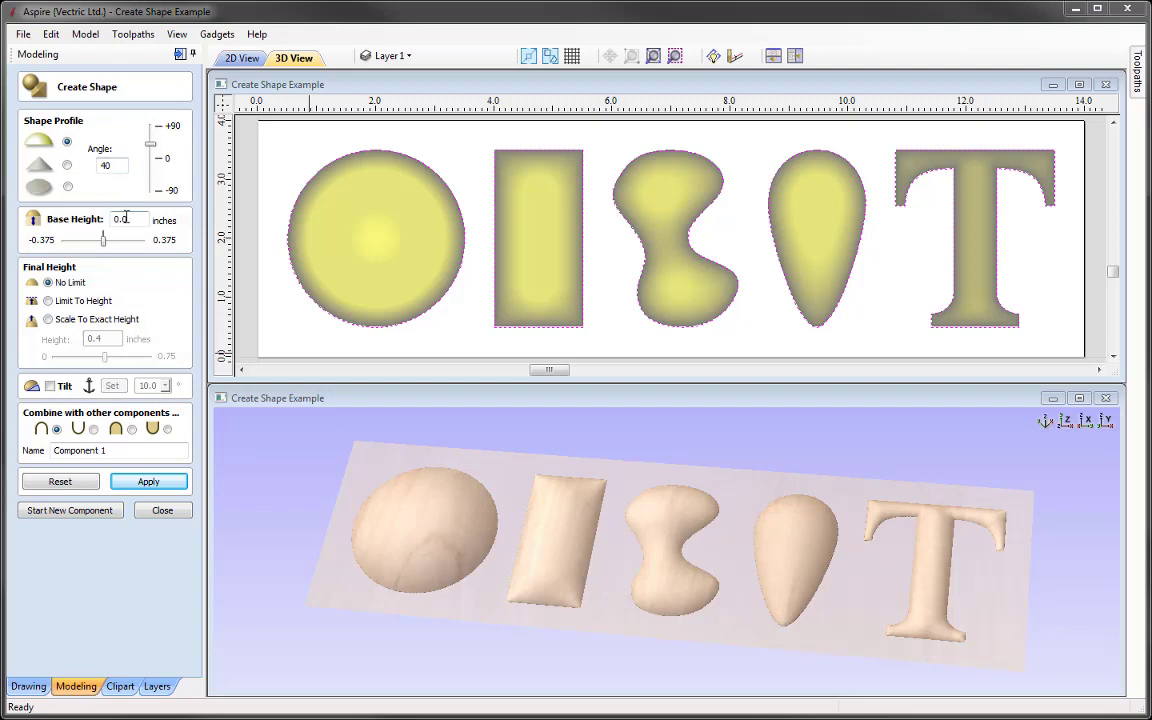
Set the rounded shapes' base height to 0.125 inches, apply it and inspect the raised edges in 3D
{"action": "left_click_drag", "start_coordinate": [123, 218], "coordinate": [137, 219]}
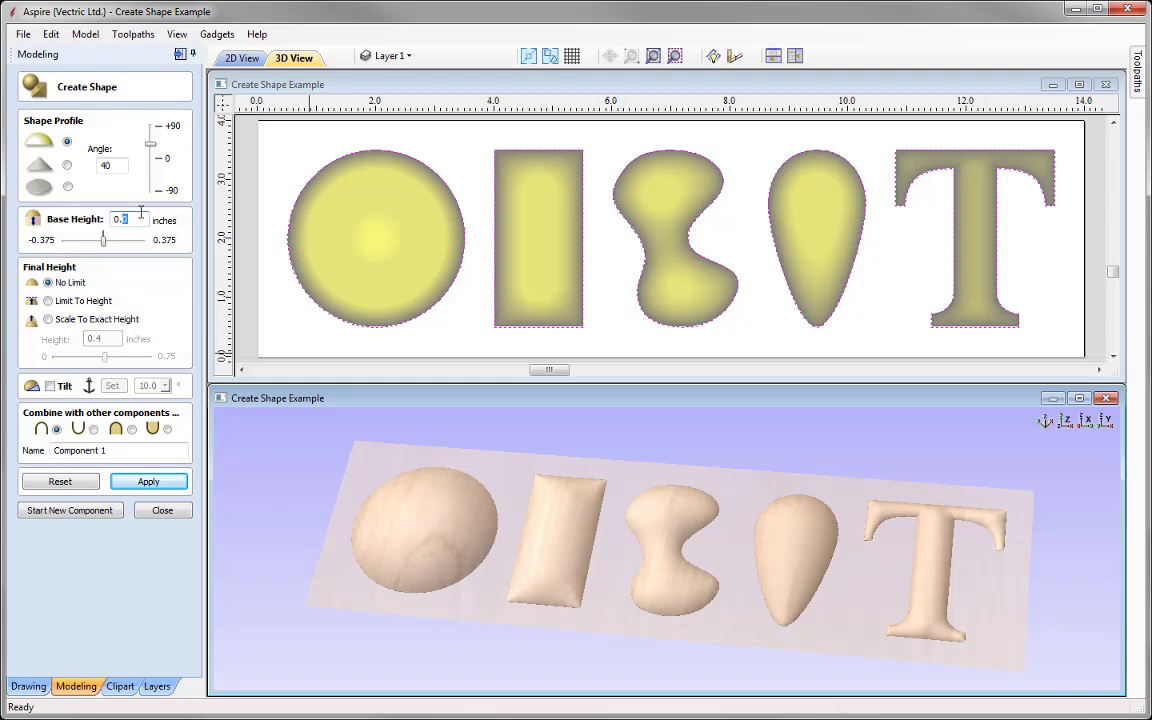
{"action": "type", "text": "125"}
{"action": "left_click", "coordinate": [148, 483]}
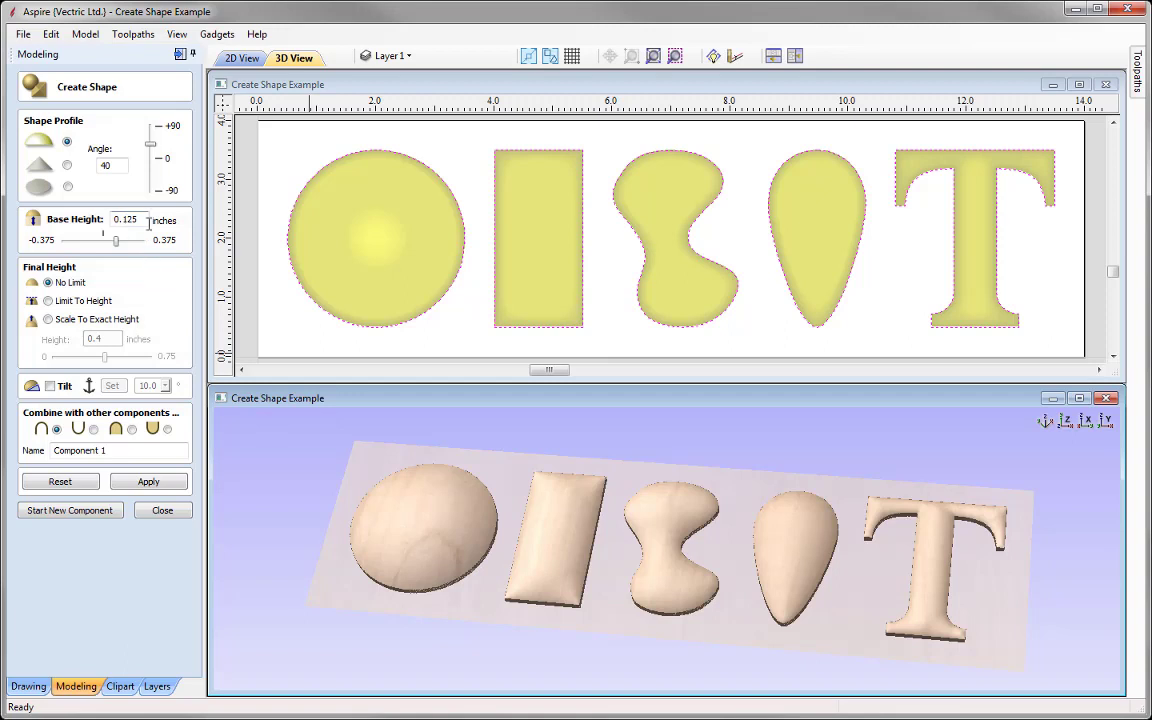
{"action": "left_click_drag", "start_coordinate": [612, 643], "coordinate": [443, 501]}
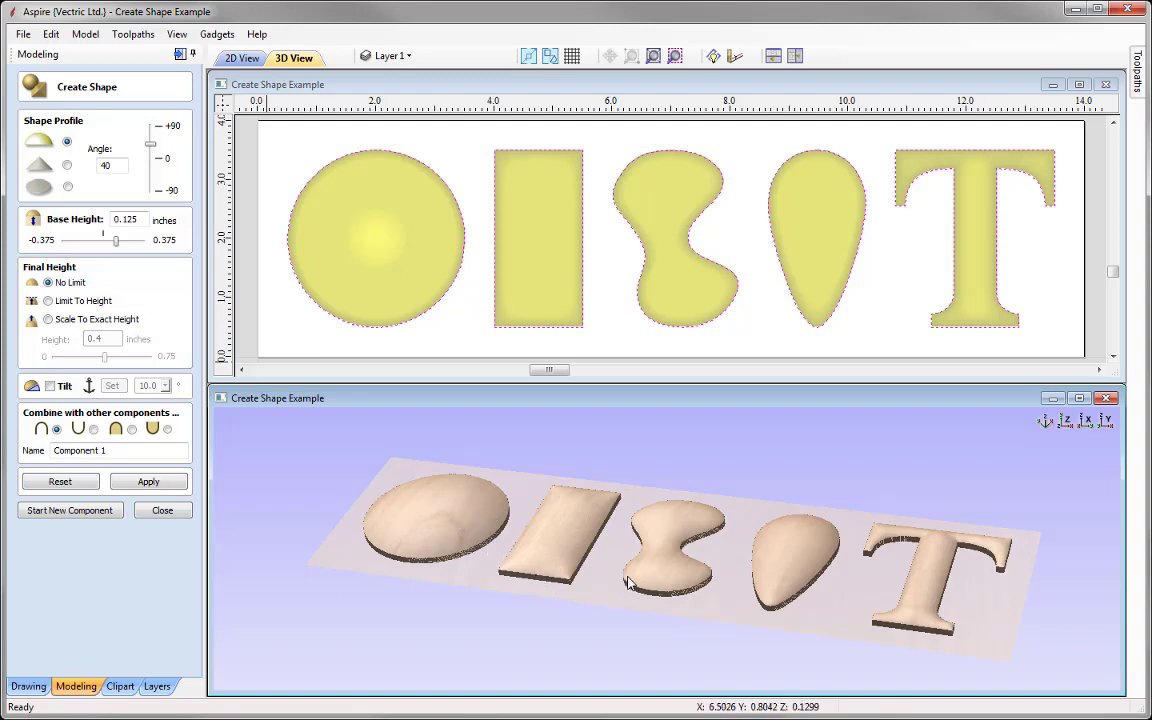
Reset the five rounded shapes' base height to 0, apply a 60-degree angle and inspect them in 3D
{"action": "left_click_drag", "start_coordinate": [851, 609], "coordinate": [659, 620]}
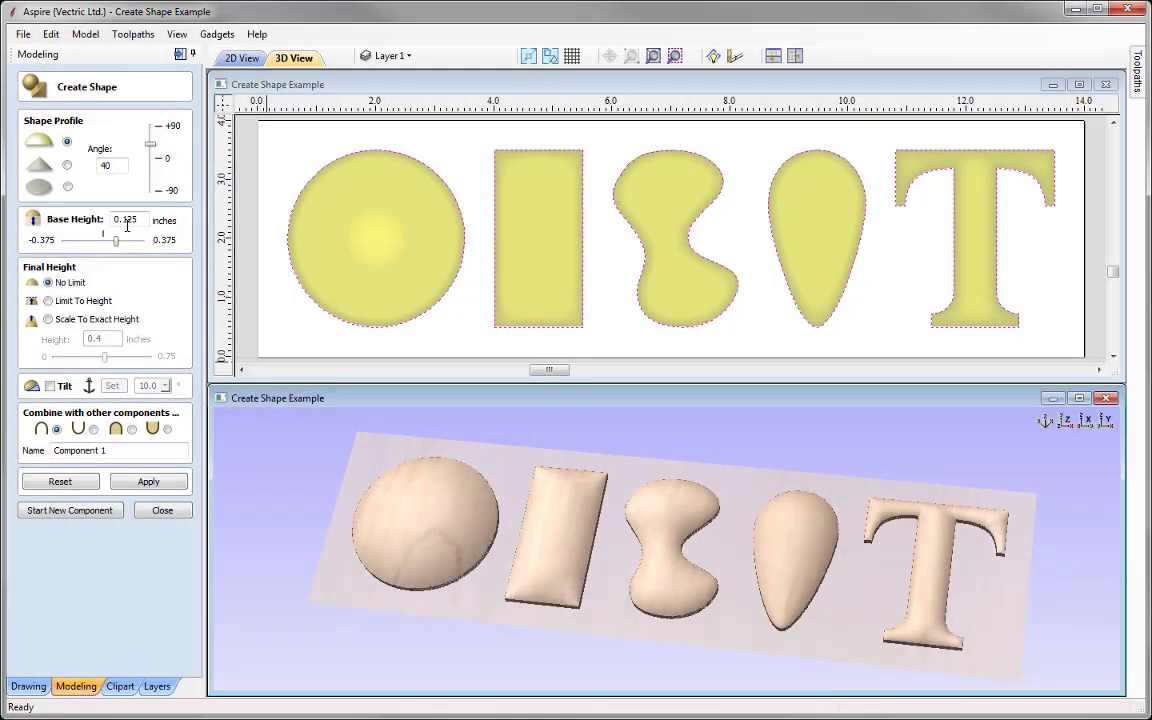
{"action": "double_click", "coordinate": [127, 220]}
{"action": "type", "text": "0.0"}
{"action": "key", "text": "Tab"}
{"action": "type", "text": "60"}
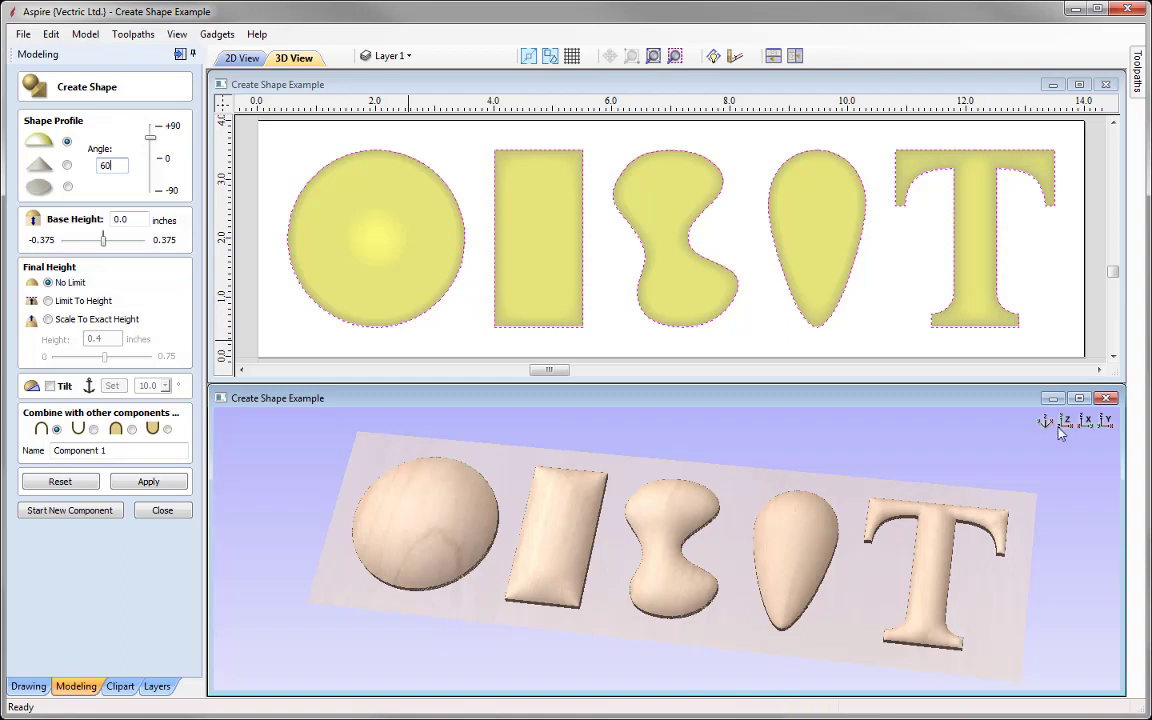
{"action": "left_click", "coordinate": [1068, 422]}
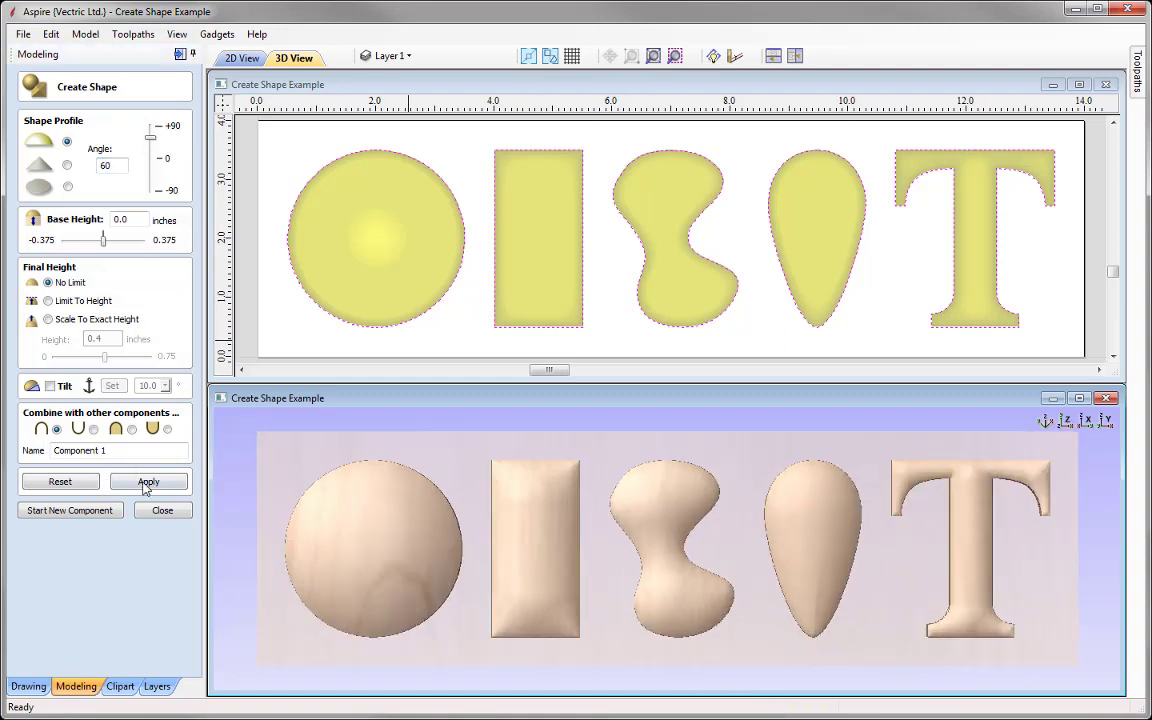
{"action": "left_click", "coordinate": [150, 484]}
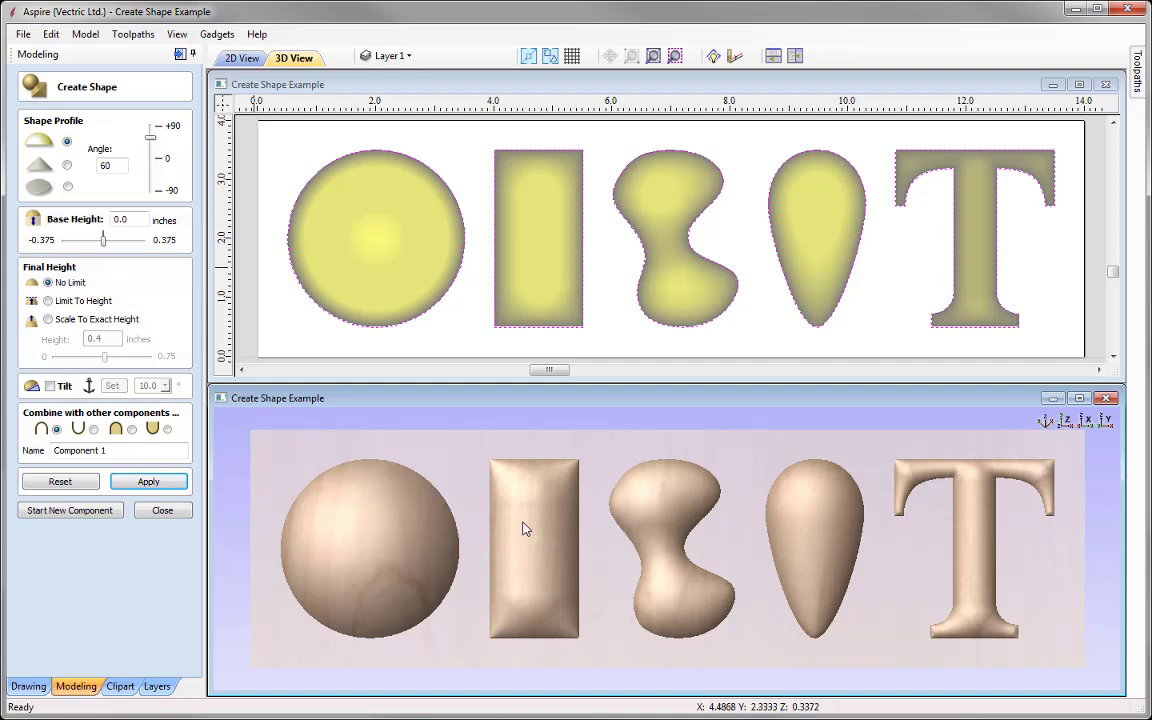
{"action": "left_click_drag", "start_coordinate": [743, 581], "coordinate": [610, 560]}
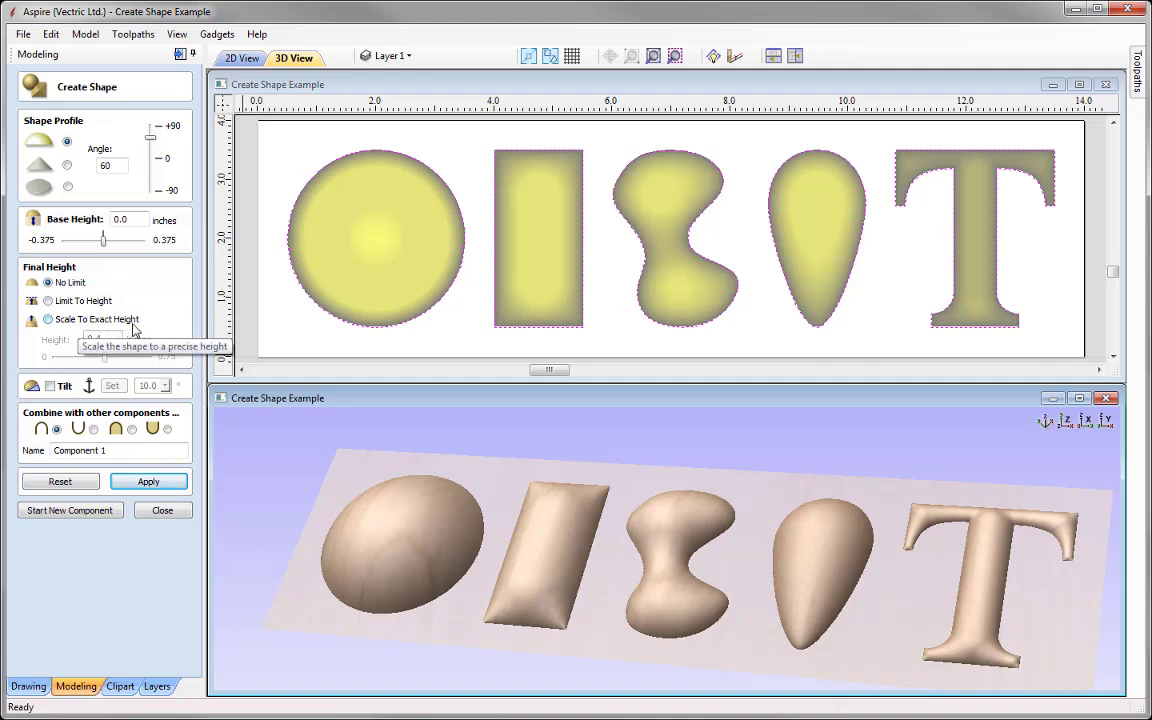
Limit the five shapes' final height to 0.05 inches, apply it and inspect the flattened tops in 3D
{"action": "left_click", "coordinate": [1067, 423]}
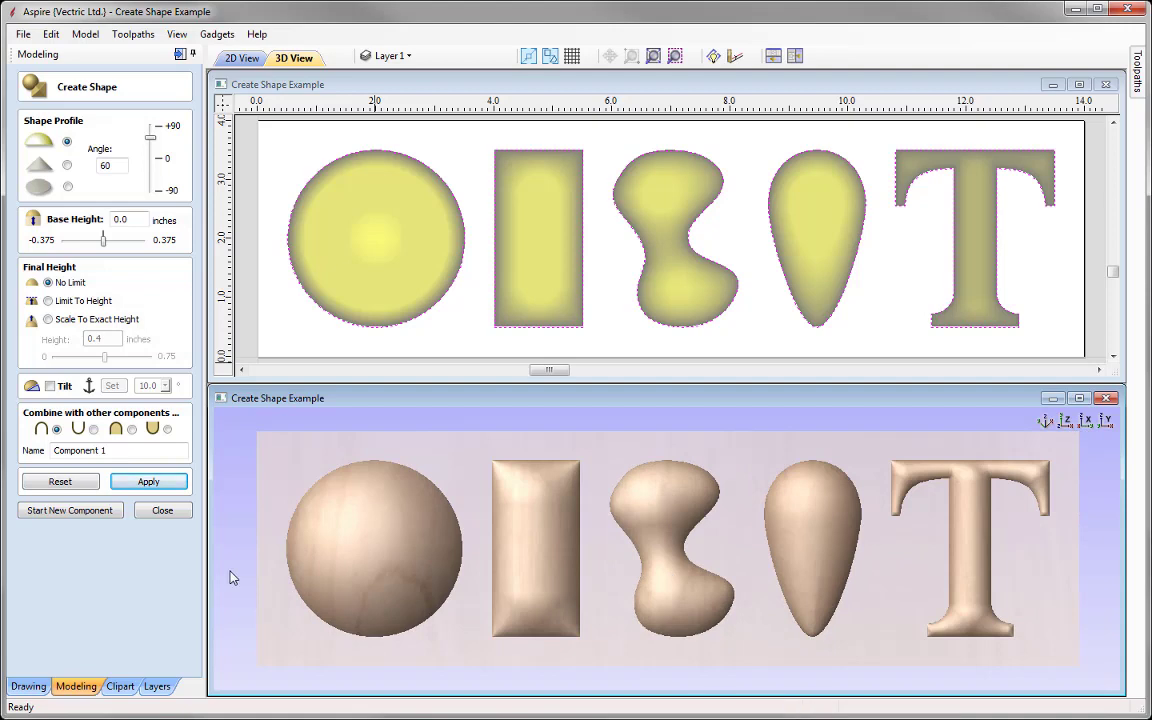
{"action": "left_click", "coordinate": [48, 300]}
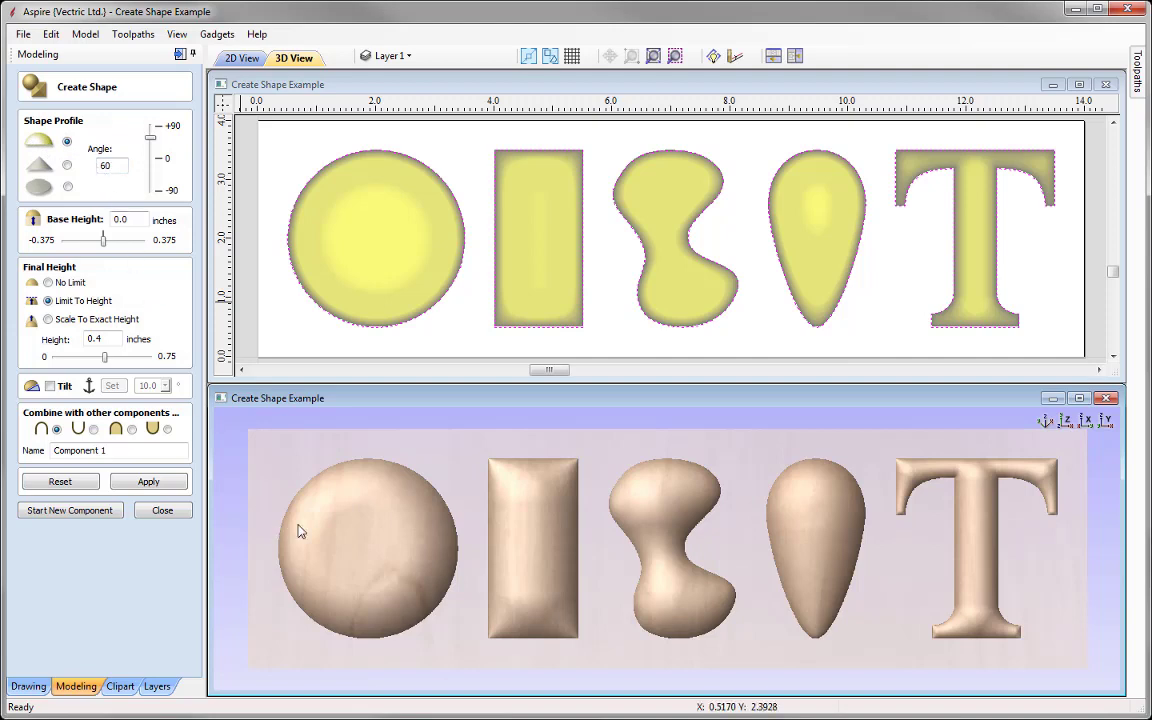
{"action": "double_click", "coordinate": [100, 338]}
{"action": "type", "text": "05"}
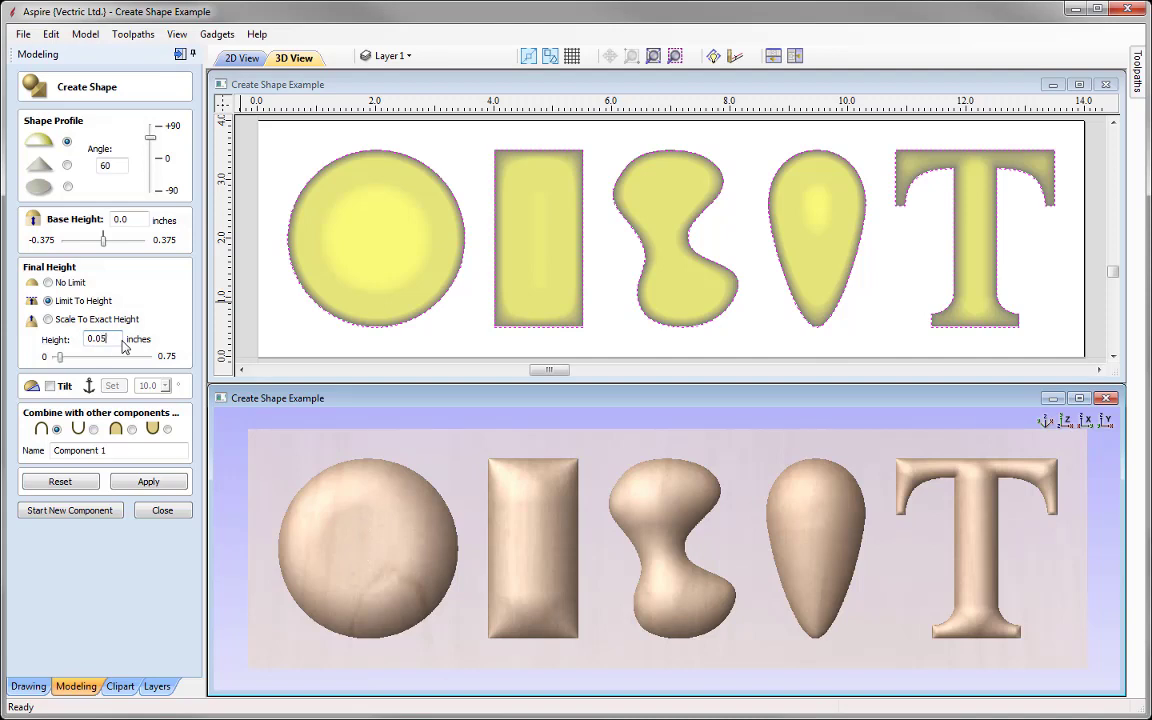
{"action": "left_click", "coordinate": [165, 486]}
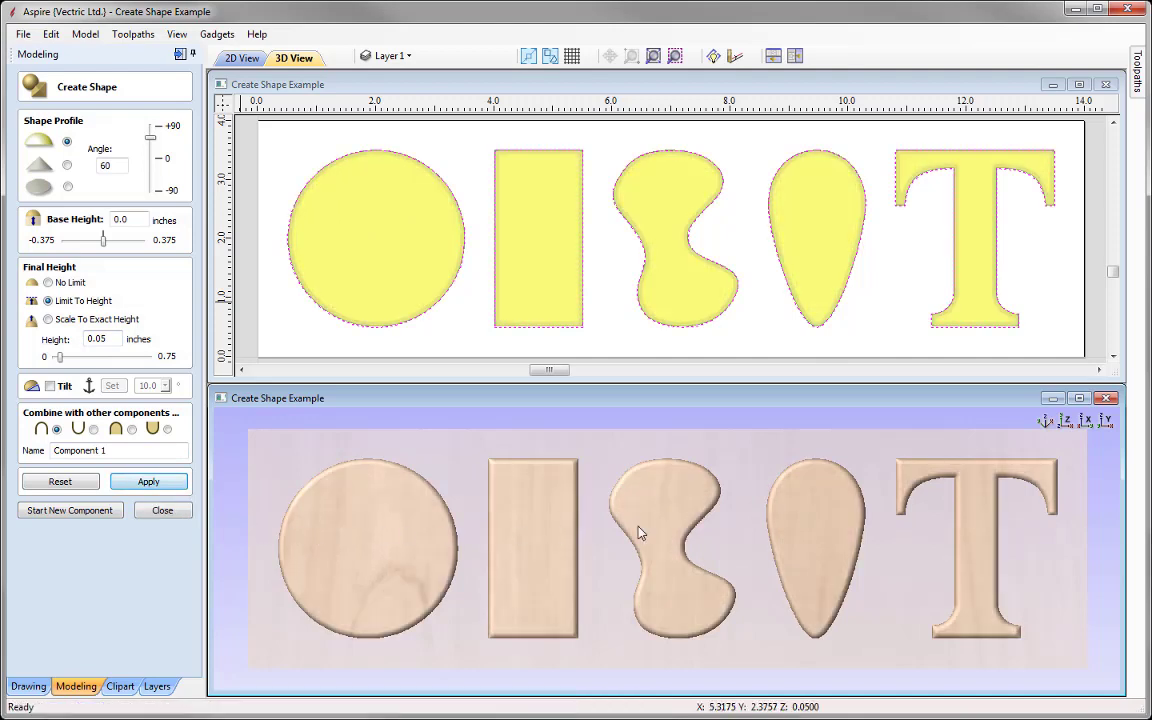
{"action": "left_click_drag", "start_coordinate": [648, 586], "coordinate": [462, 562]}
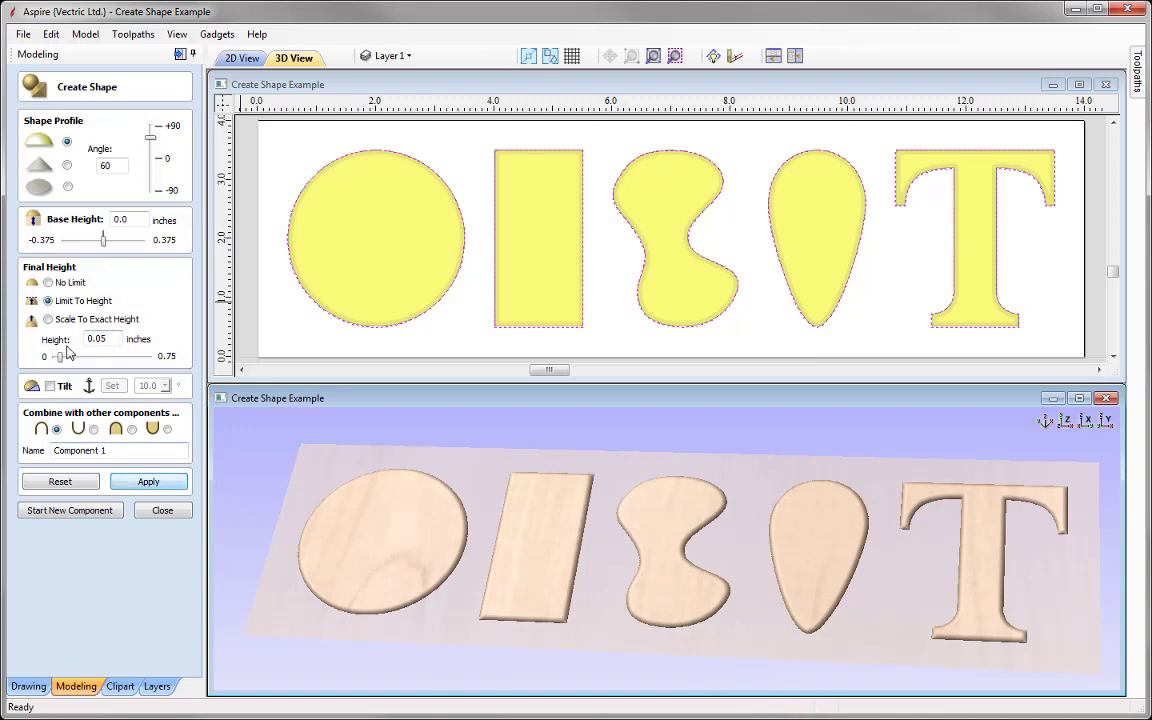
Raise the shapes' height limit to 0.09 and 0.1875 inches, and further to 0.3075 and 0.75 inches
{"action": "left_click_drag", "start_coordinate": [62, 360], "coordinate": [68, 360]}
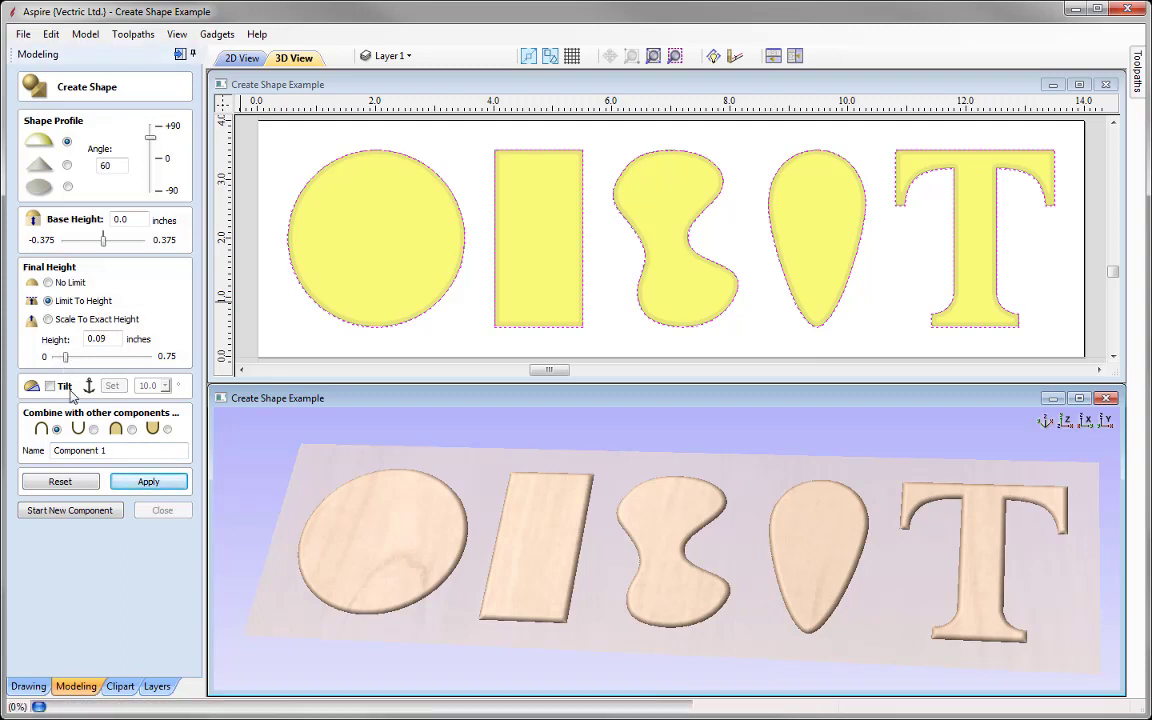
{"action": "left_click_drag", "start_coordinate": [66, 360], "coordinate": [79, 360]}
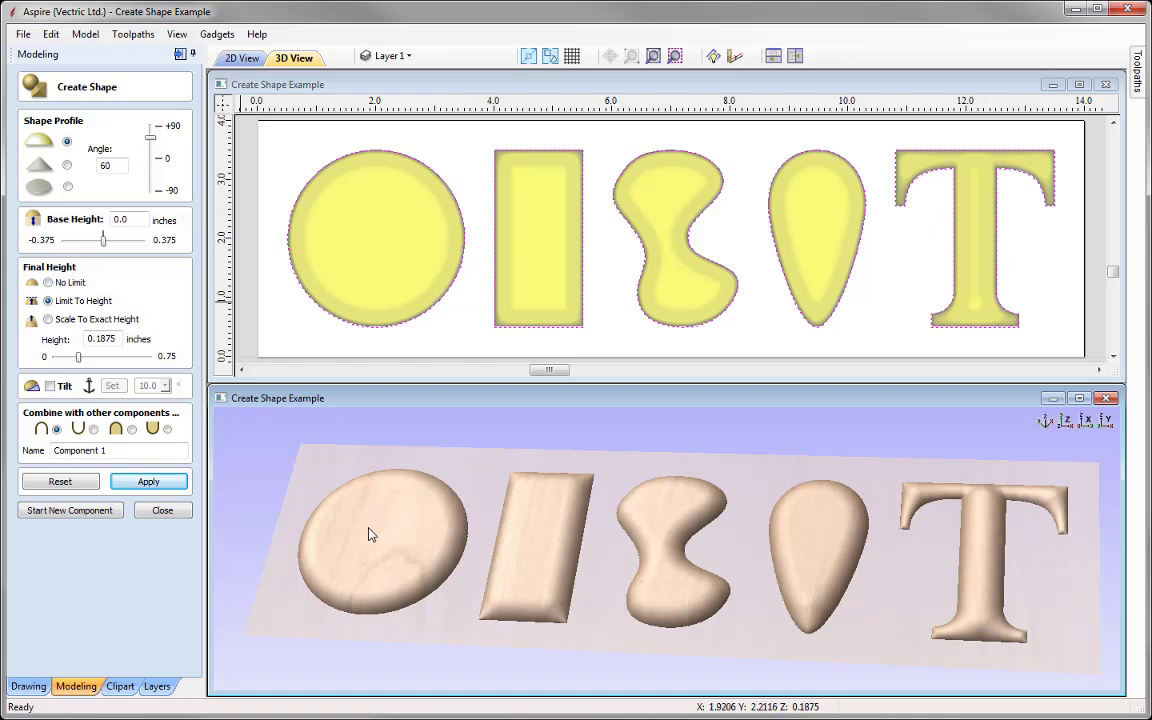
{"action": "left_click_drag", "start_coordinate": [80, 360], "coordinate": [97, 373]}
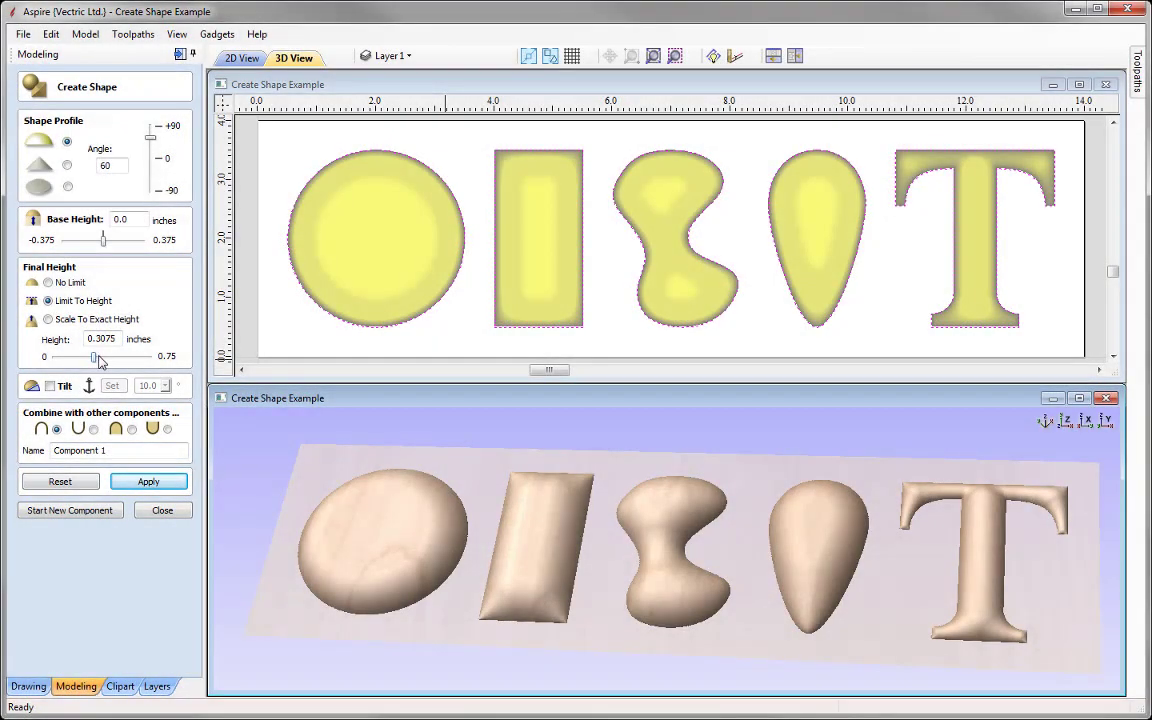
{"action": "left_click_drag", "start_coordinate": [97, 358], "coordinate": [152, 360]}
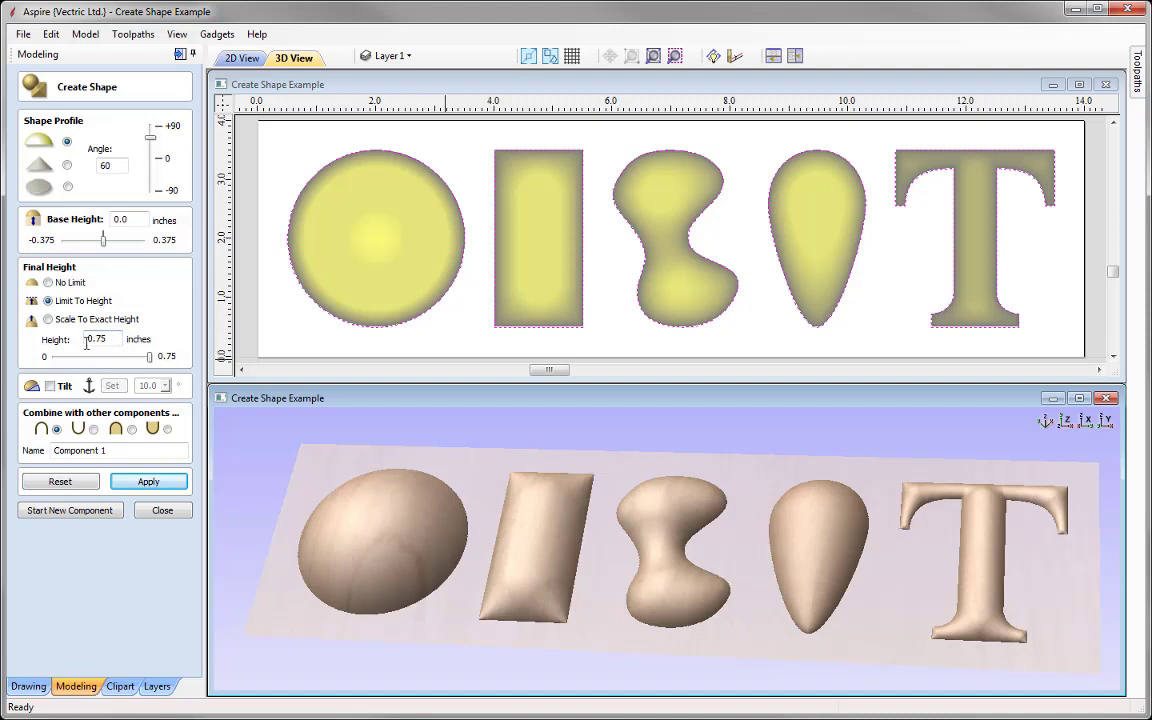
Scale the five shapes to an exact final height of 0.5 inches and apply it
{"action": "left_click", "coordinate": [1066, 422]}
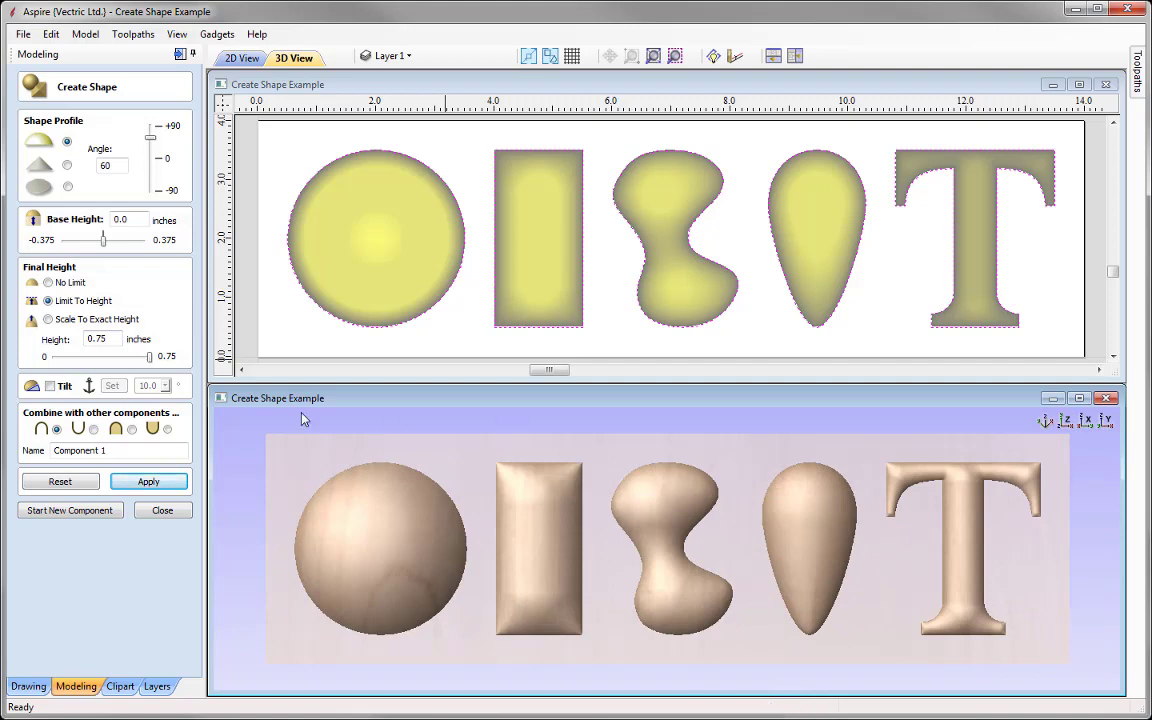
{"action": "left_click", "coordinate": [46, 319]}
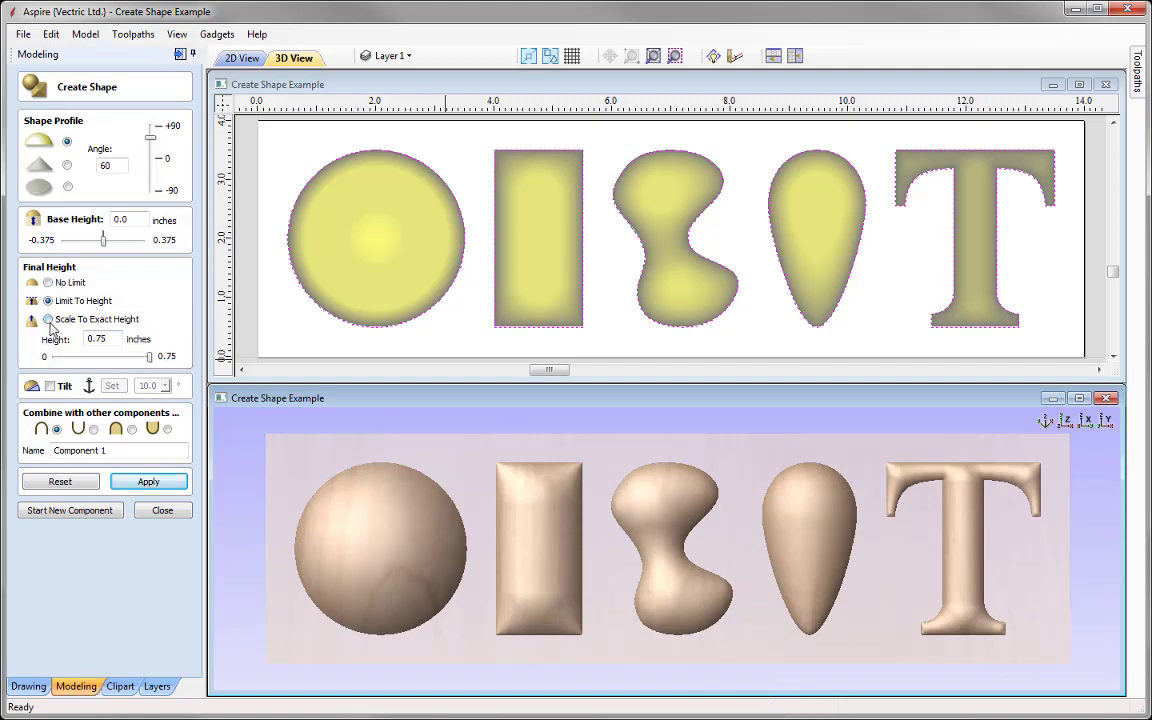
{"action": "left_click_drag", "start_coordinate": [105, 339], "coordinate": [3, 338]}
{"action": "type", "text": "0.5"}
{"action": "left_click", "coordinate": [152, 481]}
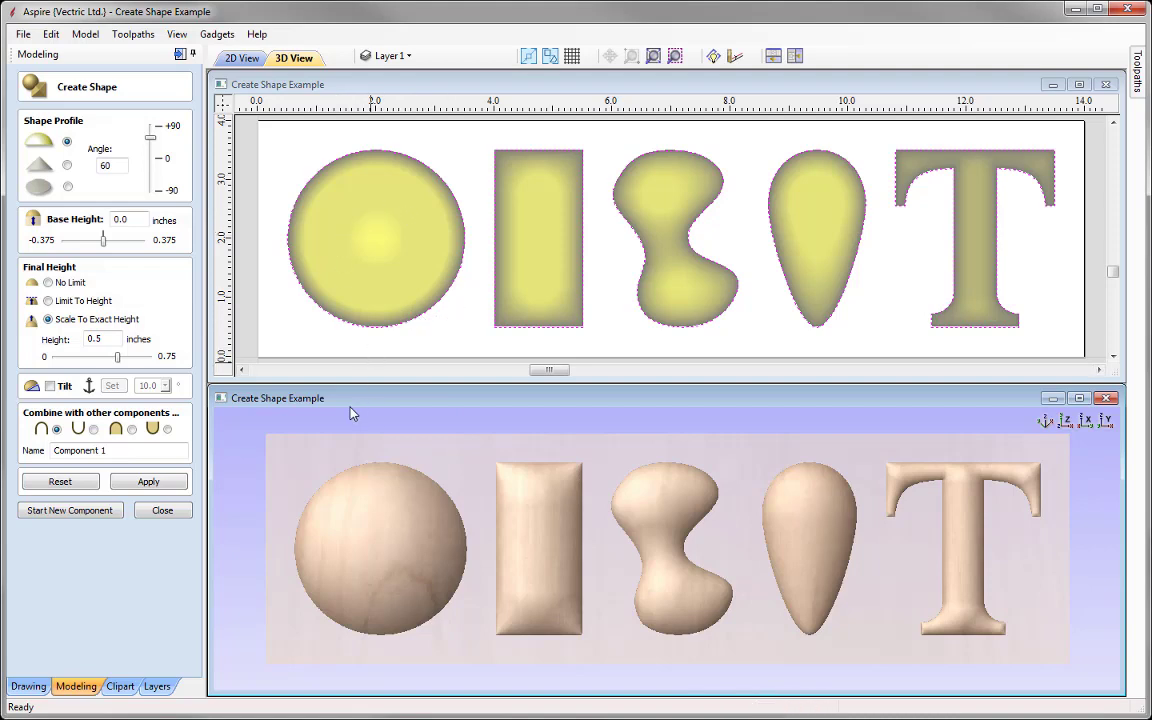
Reset the combined shapes and create a component from the circle alone, scaled to an exact height of 0.5 inches
{"action": "left_click", "coordinate": [85, 482]}
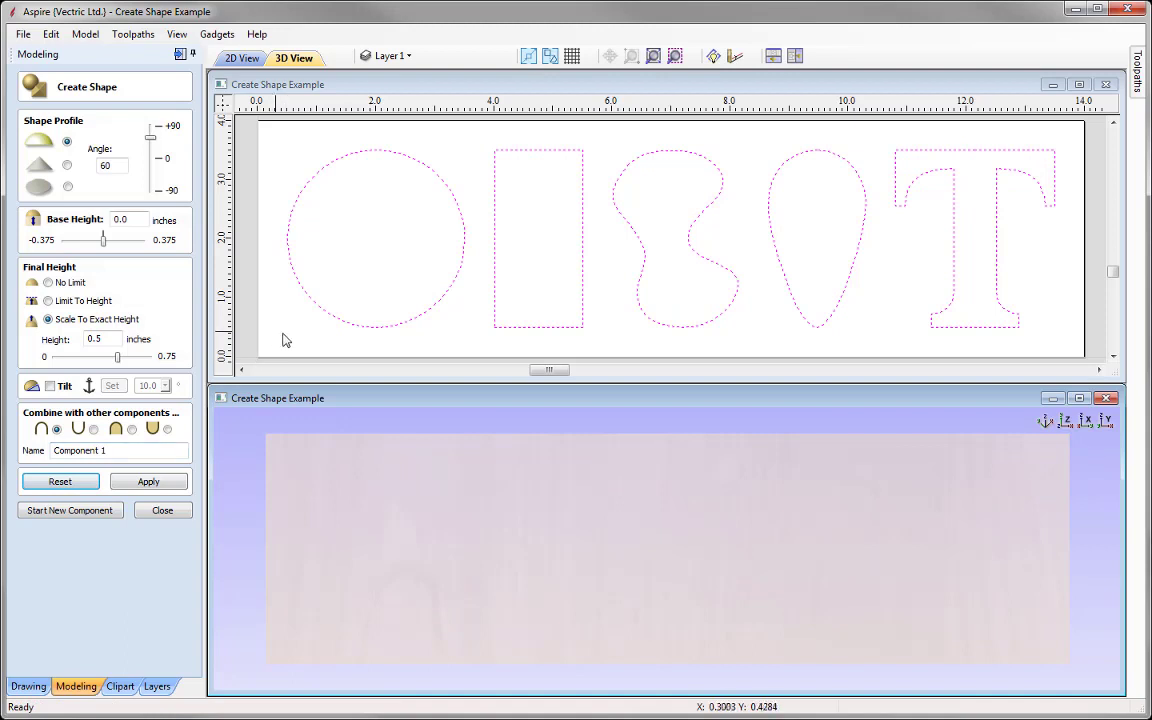
{"action": "left_click", "coordinate": [283, 342]}
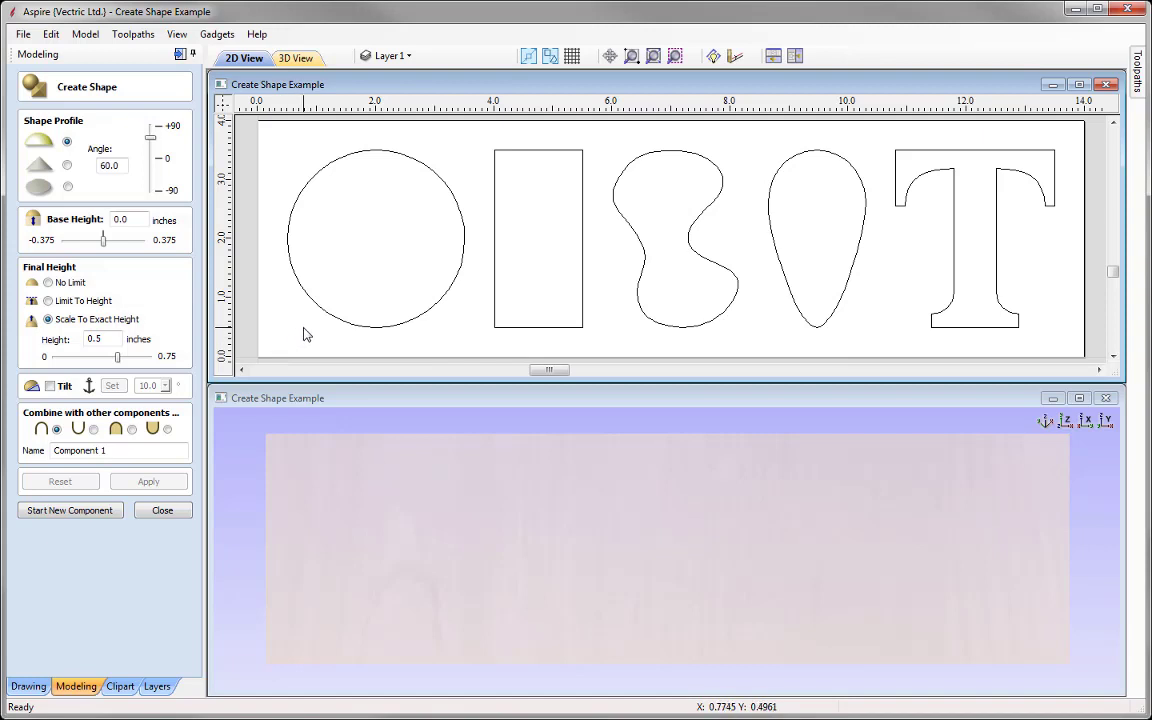
{"action": "left_click", "coordinate": [296, 285]}
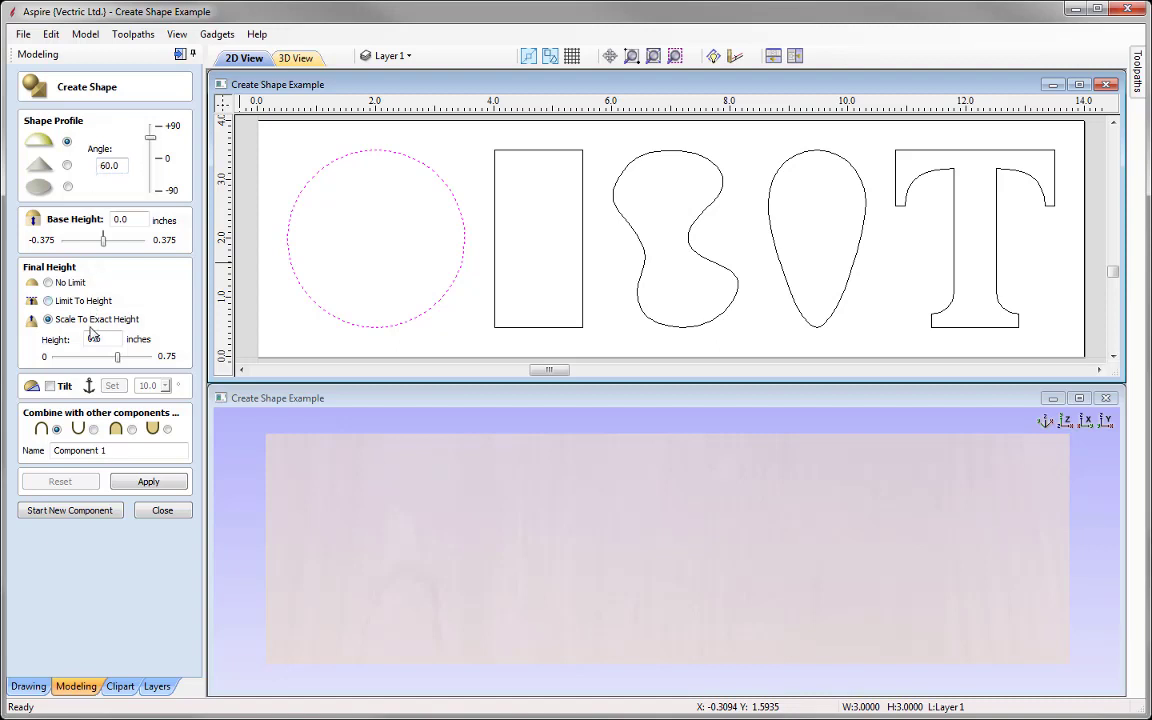
{"action": "left_click_drag", "start_coordinate": [97, 338], "coordinate": [109, 333]}
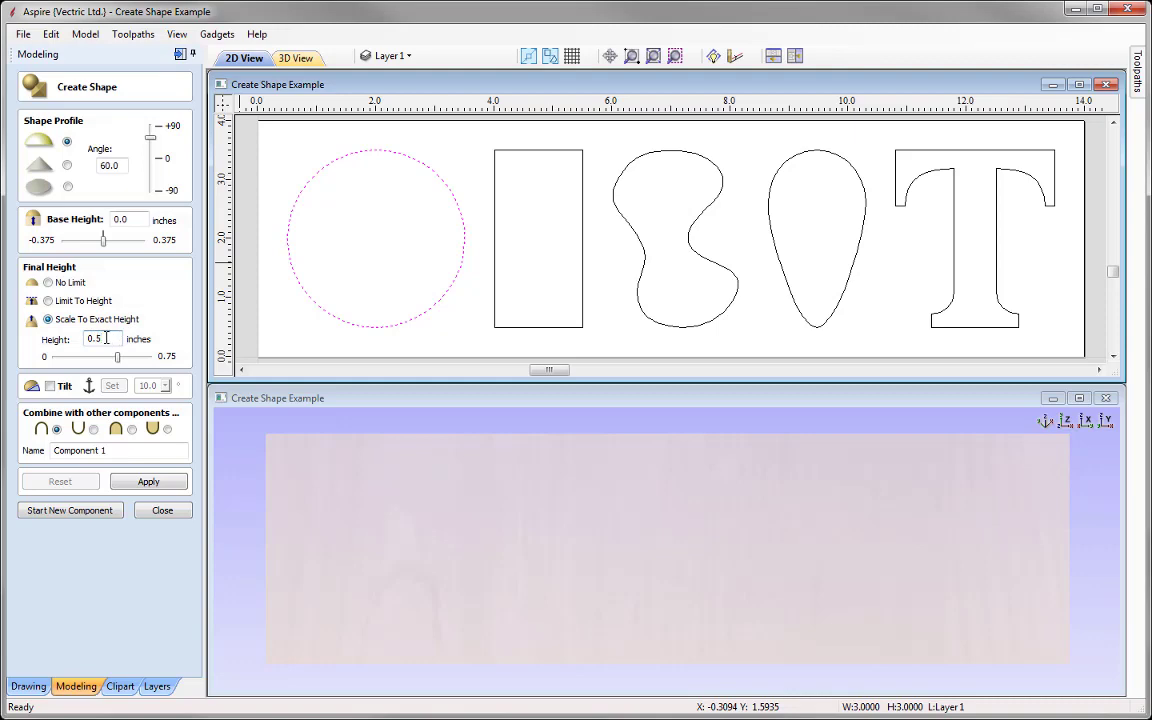
{"action": "left_click", "coordinate": [148, 481]}
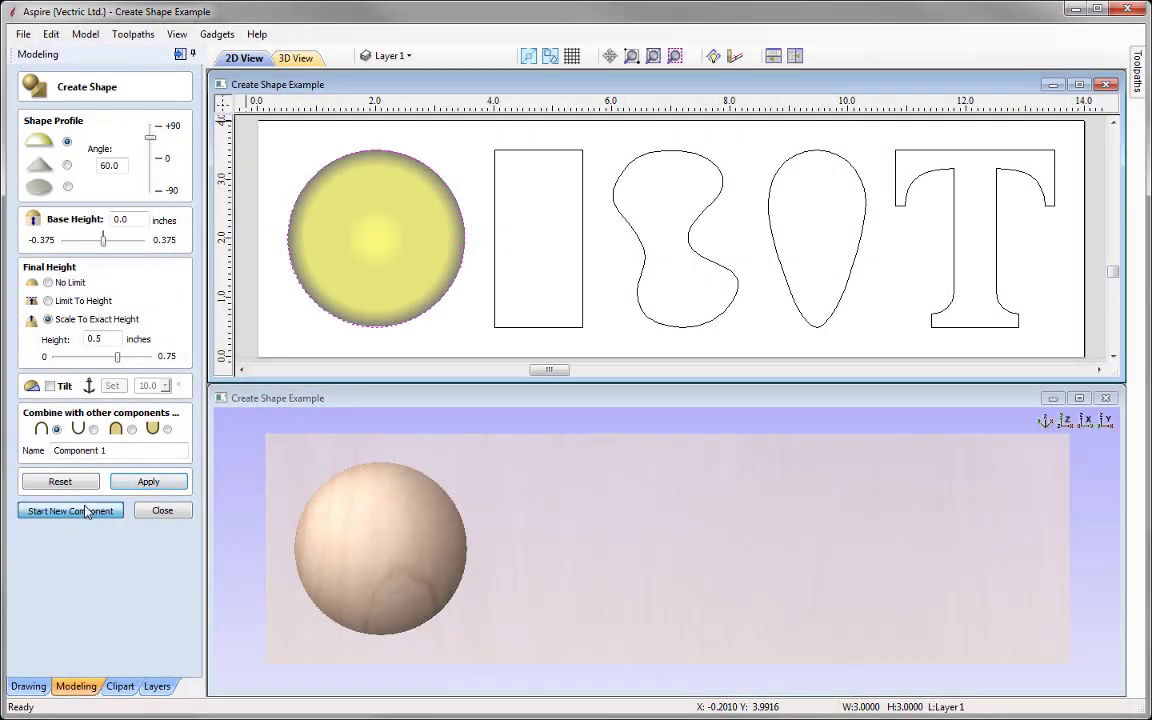
Start a new component from the rectangle with the angular profile, scaled to an exact height of 0.25 inches
{"action": "left_click", "coordinate": [86, 511]}
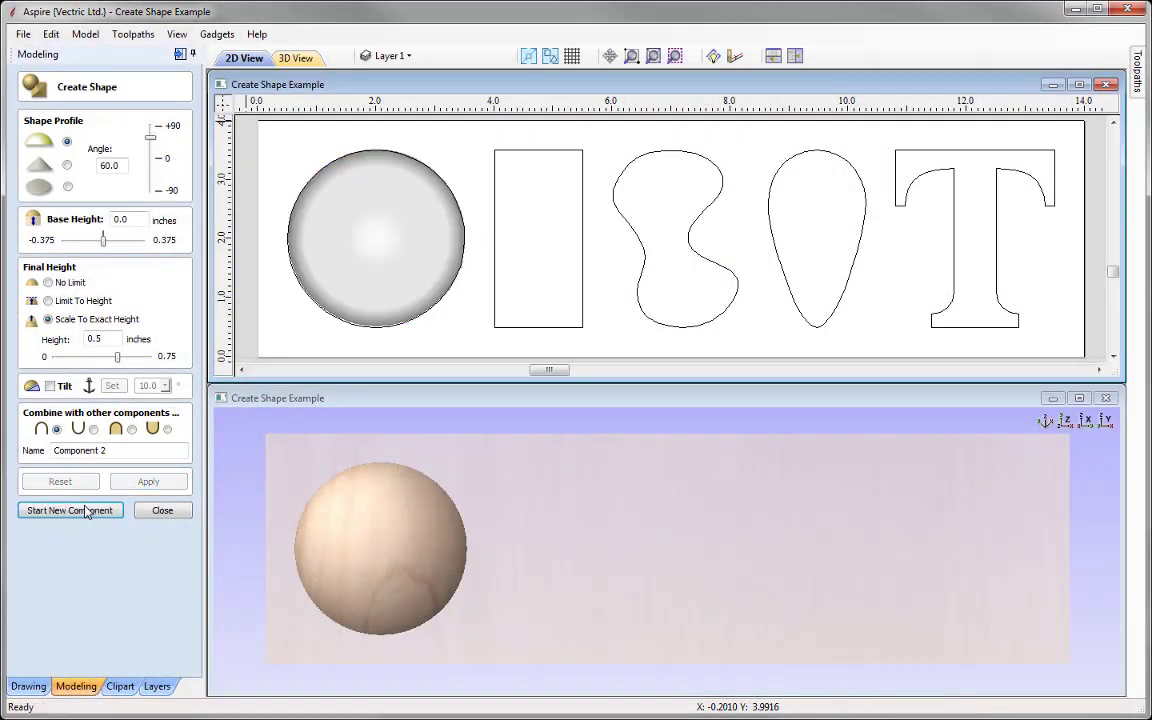
{"action": "left_click", "coordinate": [494, 284]}
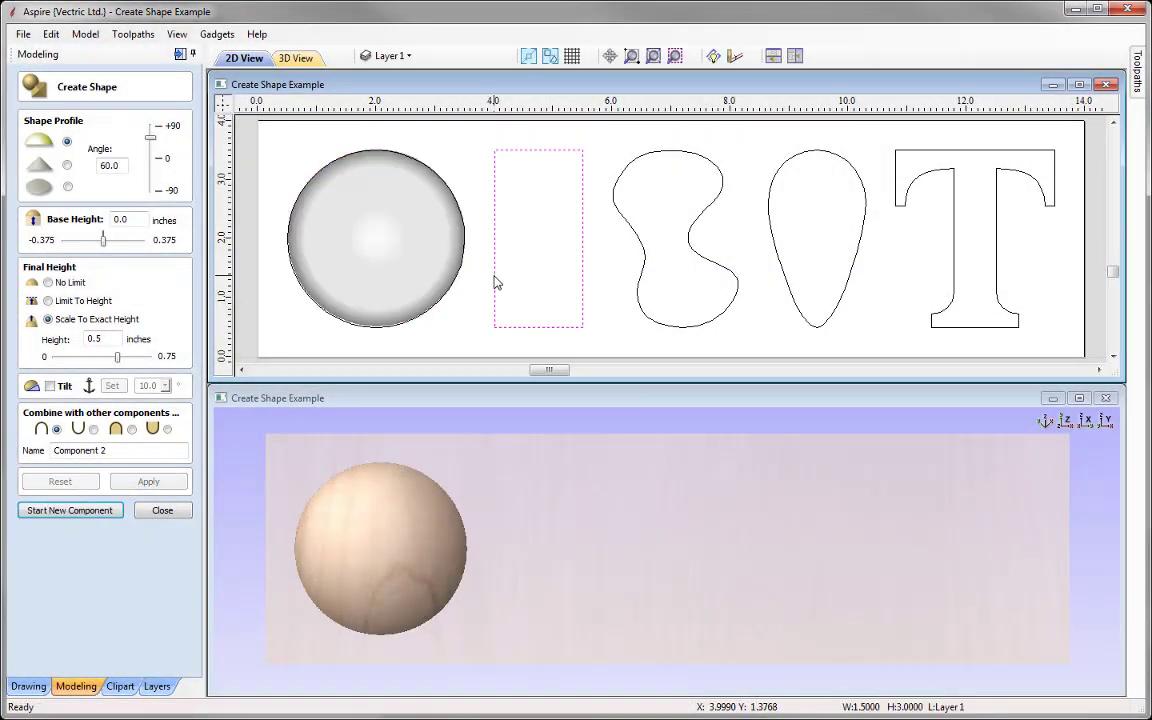
{"action": "left_click", "coordinate": [67, 166]}
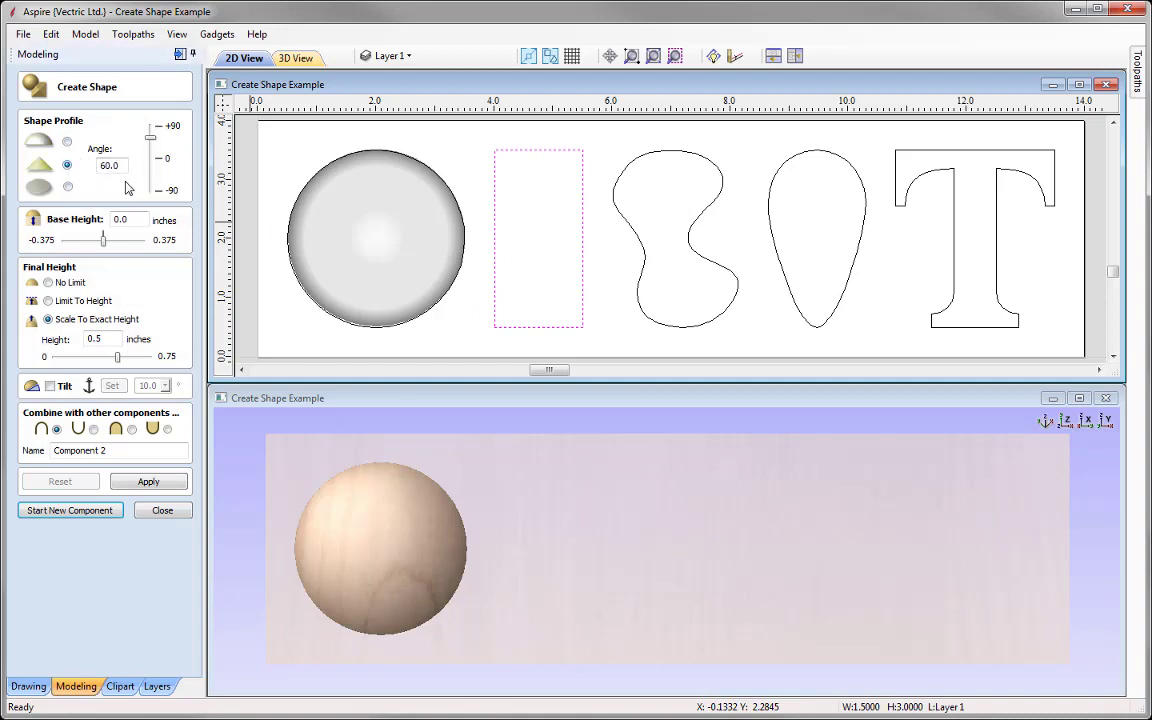
{"action": "double_click", "coordinate": [97, 339]}
{"action": "type", "text": "25"}
{"action": "left_click", "coordinate": [158, 482]}
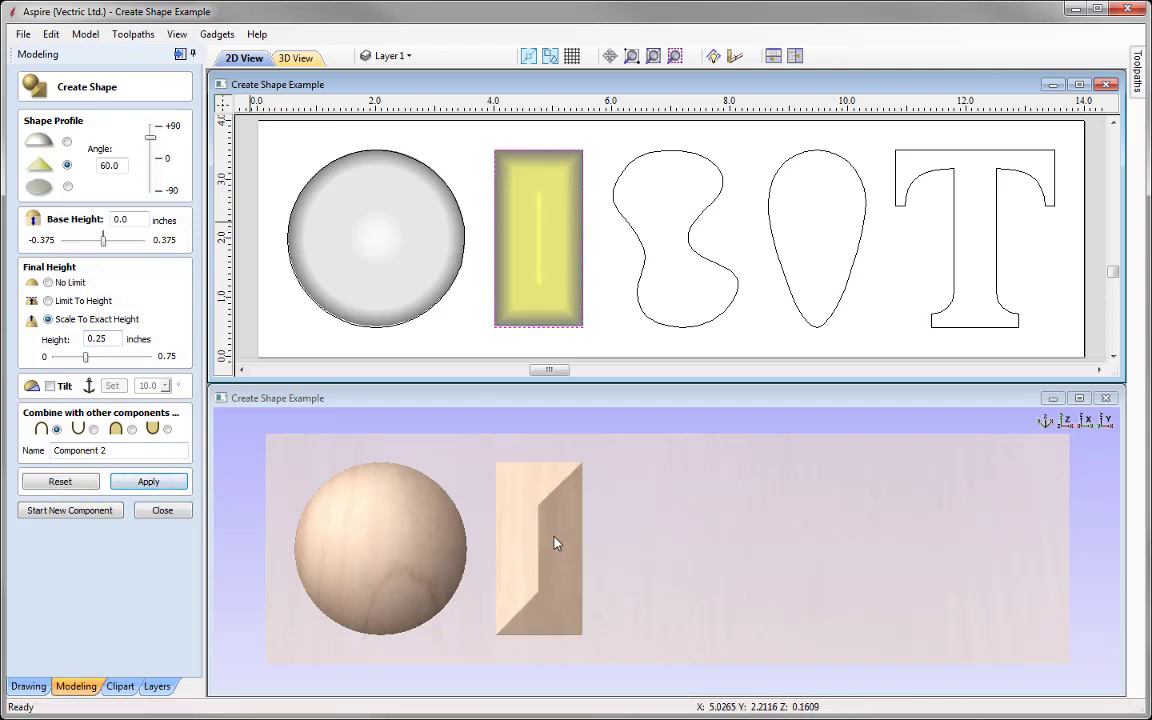
{"action": "left_click_drag", "start_coordinate": [576, 597], "coordinate": [533, 573]}
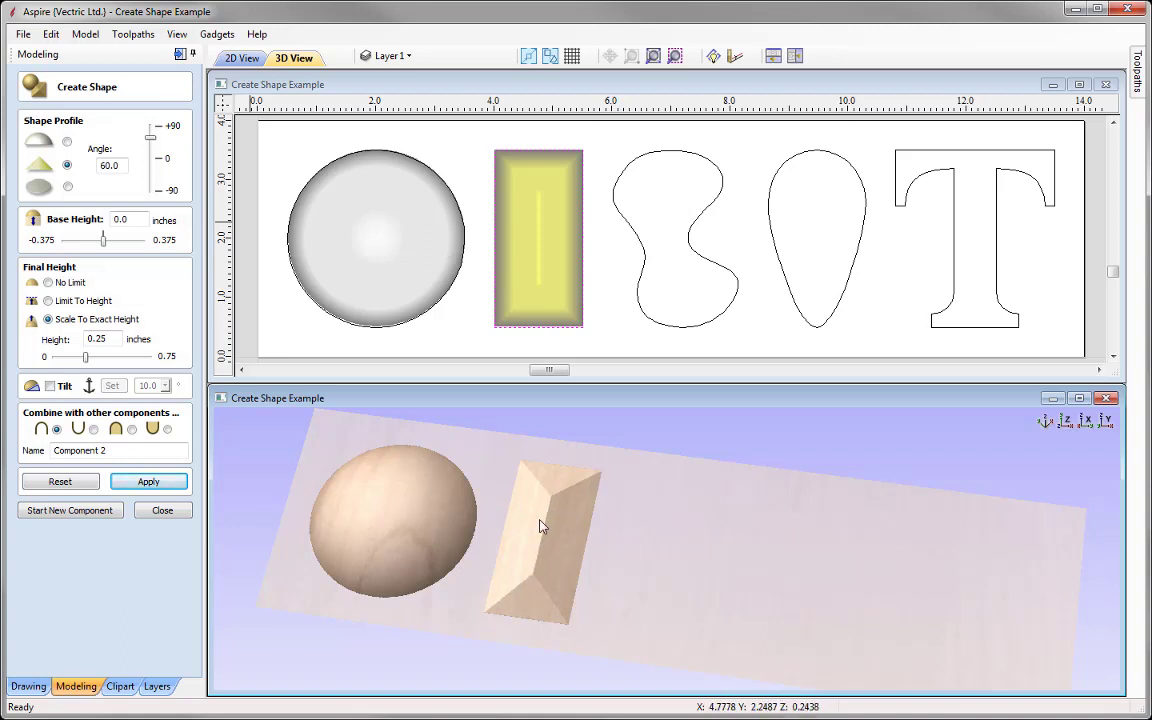
{"action": "left_click", "coordinate": [1070, 423]}
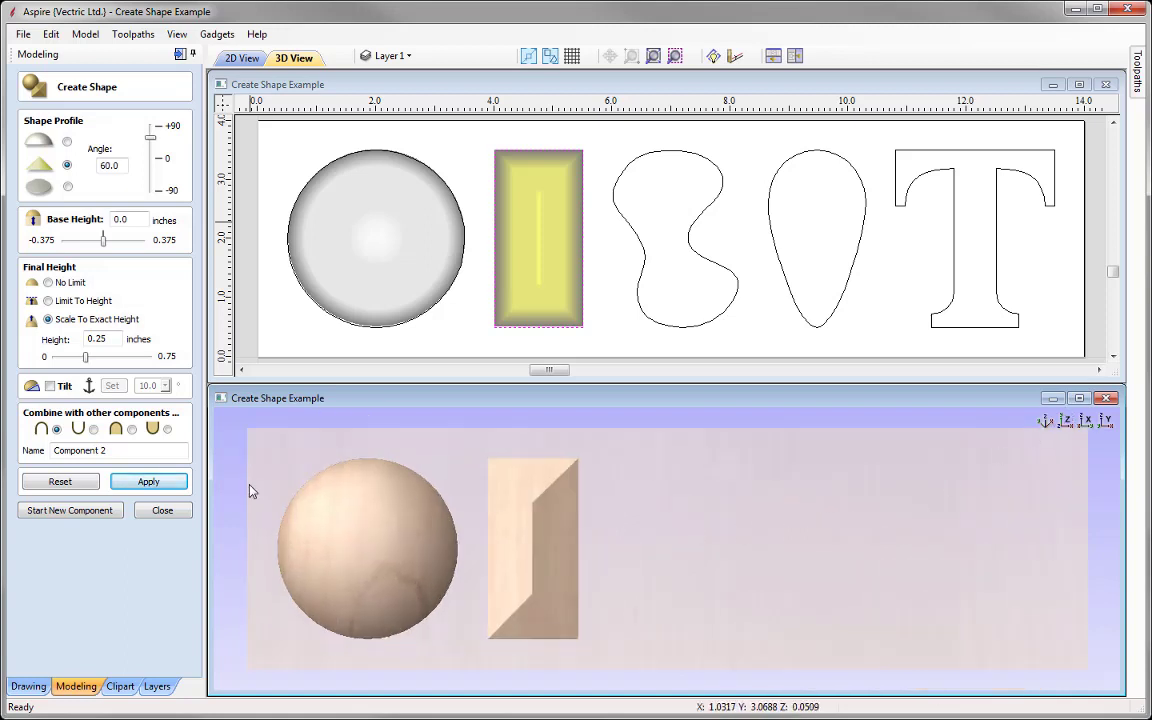
Start a new component from the curved two-lobed outline with the rounded profile at 40 degrees, scaled to exactly 0.75 inches
{"action": "left_click", "coordinate": [70, 510]}
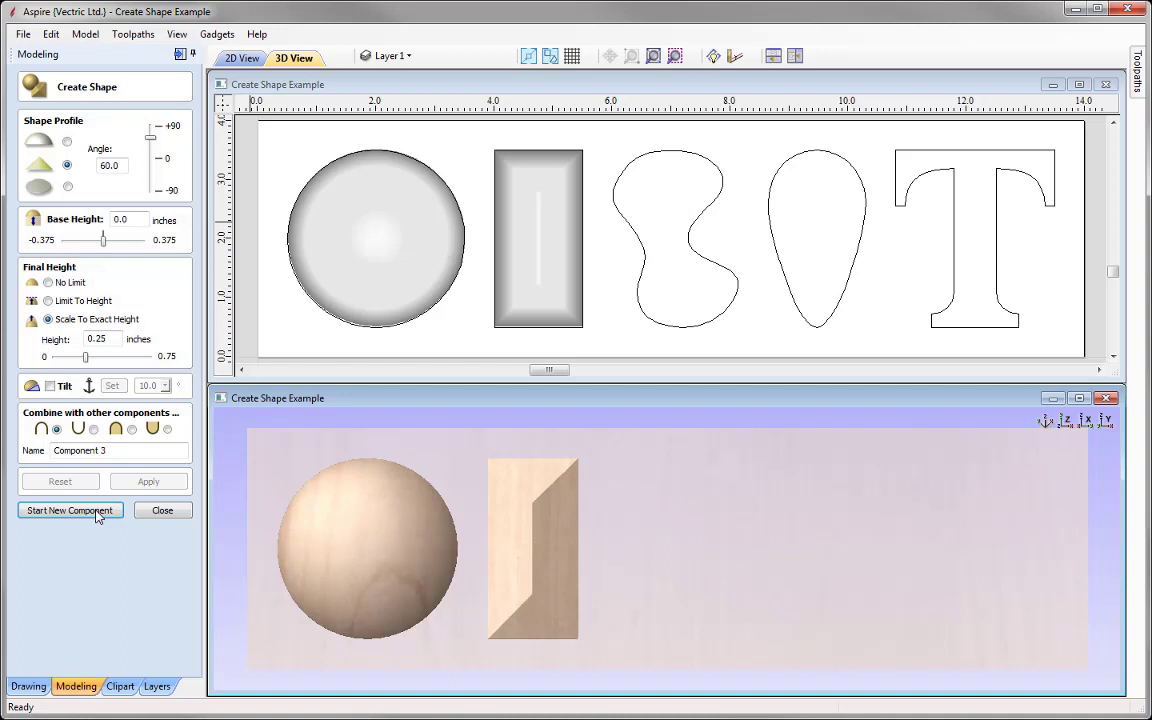
{"action": "left_click", "coordinate": [662, 155]}
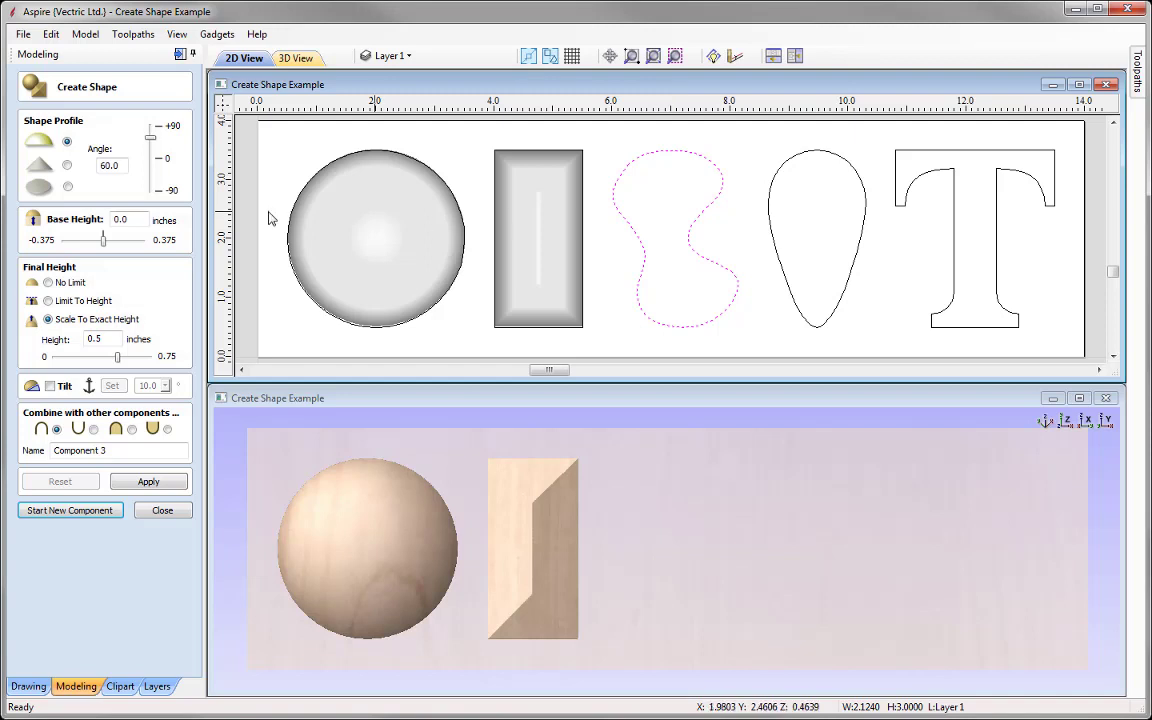
{"action": "left_click", "coordinate": [120, 164]}
{"action": "double_click", "coordinate": [120, 164]}
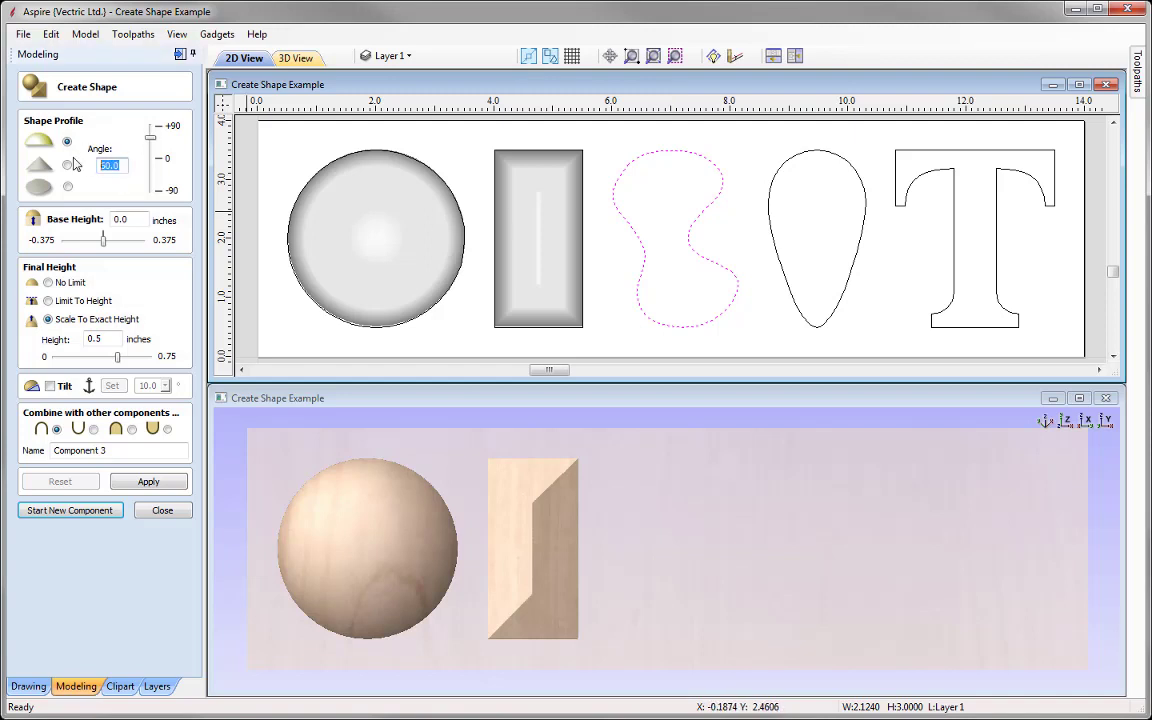
{"action": "type", "text": "40"}
{"action": "double_click", "coordinate": [97, 339]}
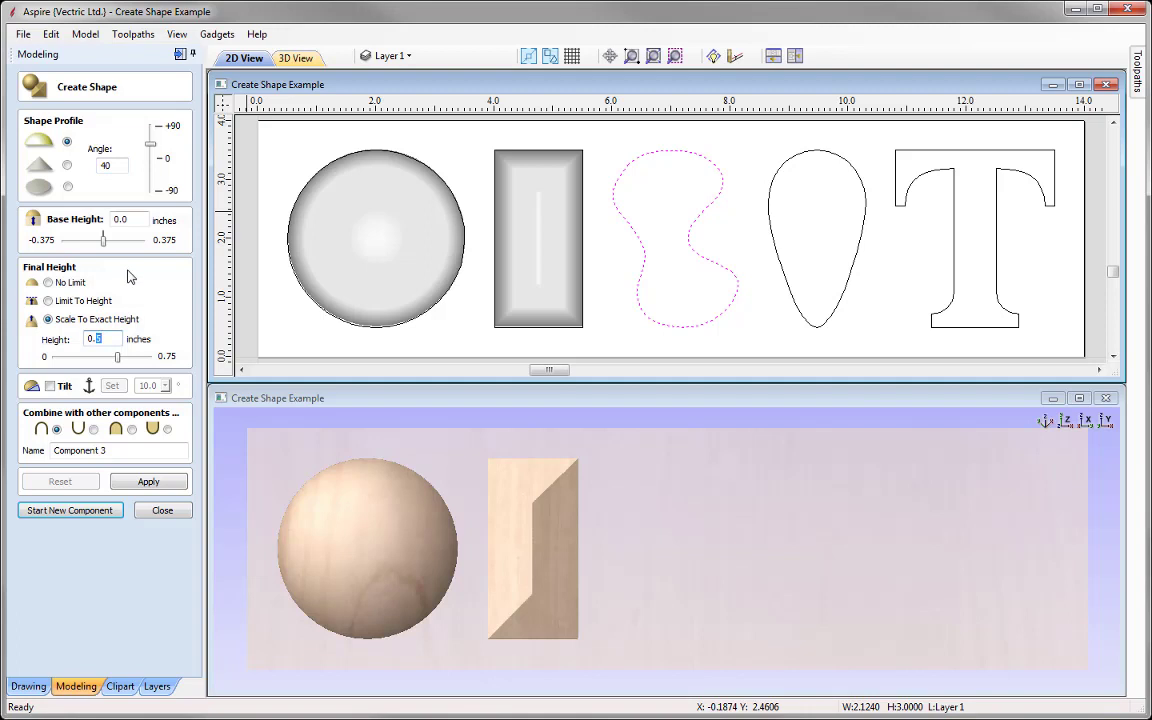
{"action": "type", "text": "7"}
{"action": "left_click", "coordinate": [146, 481]}
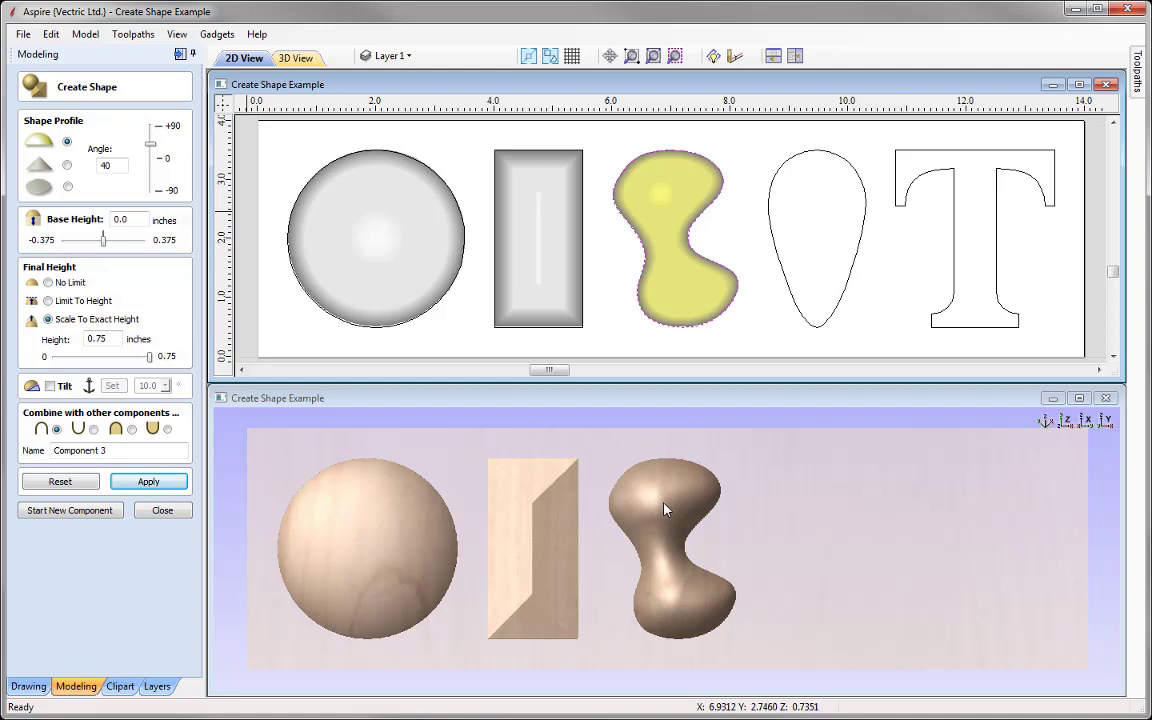
Reapply the rounded 40-degree shape, scaled to exactly 0.75 inches, to the two-lobed outline and finish that component
{"action": "left_click", "coordinate": [797, 313]}
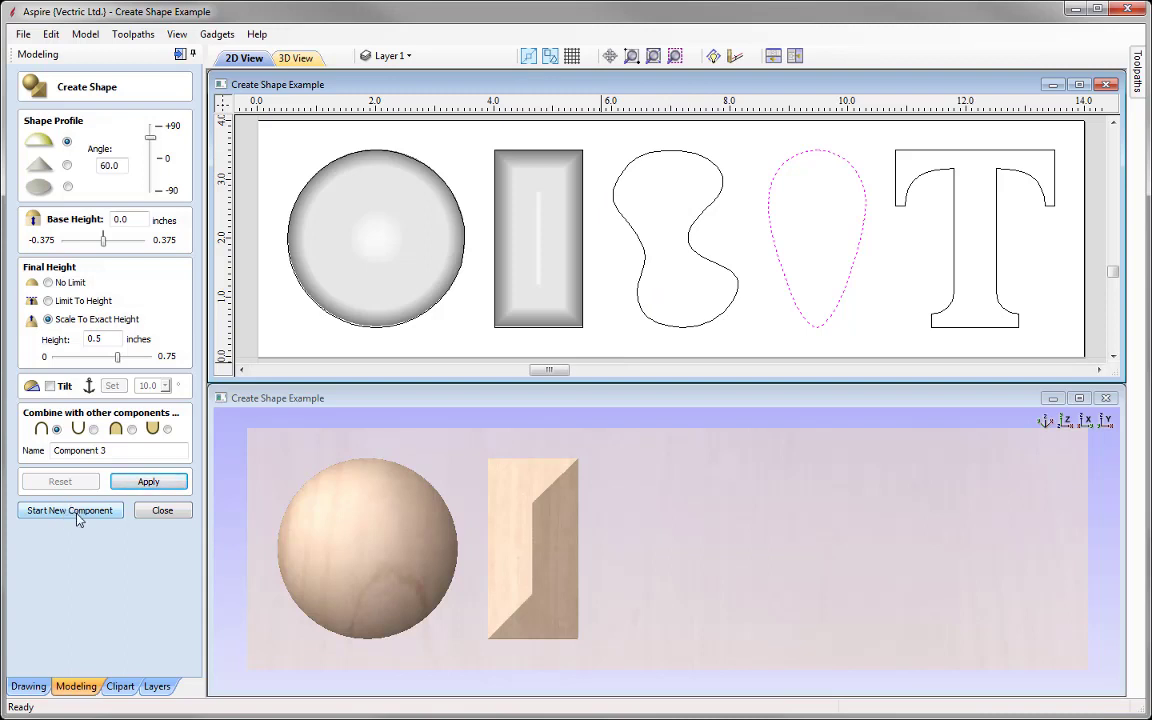
{"action": "left_click", "coordinate": [706, 213]}
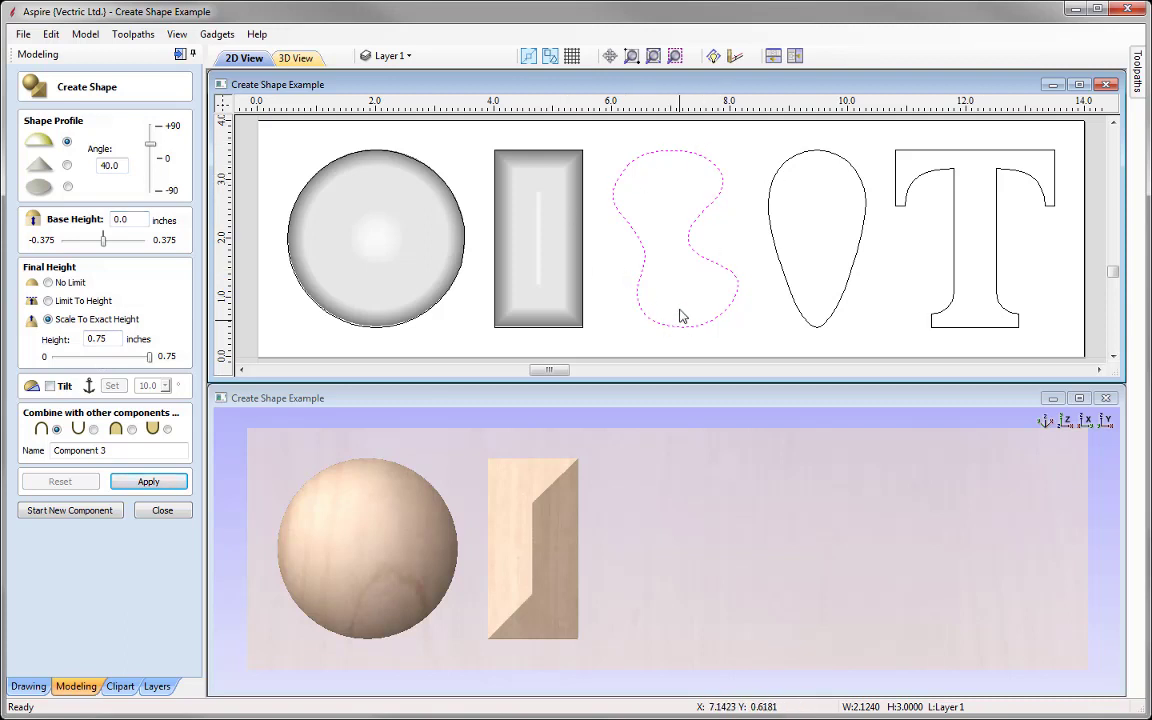
{"action": "left_click", "coordinate": [152, 483]}
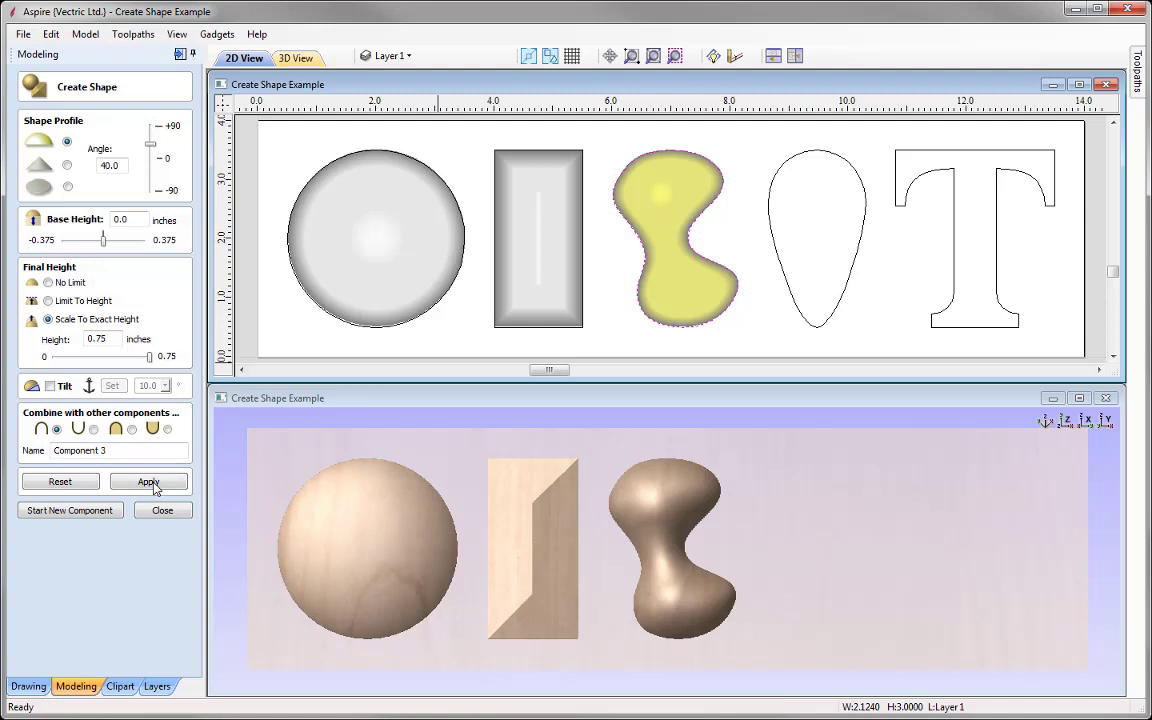
{"action": "left_click", "coordinate": [68, 511]}
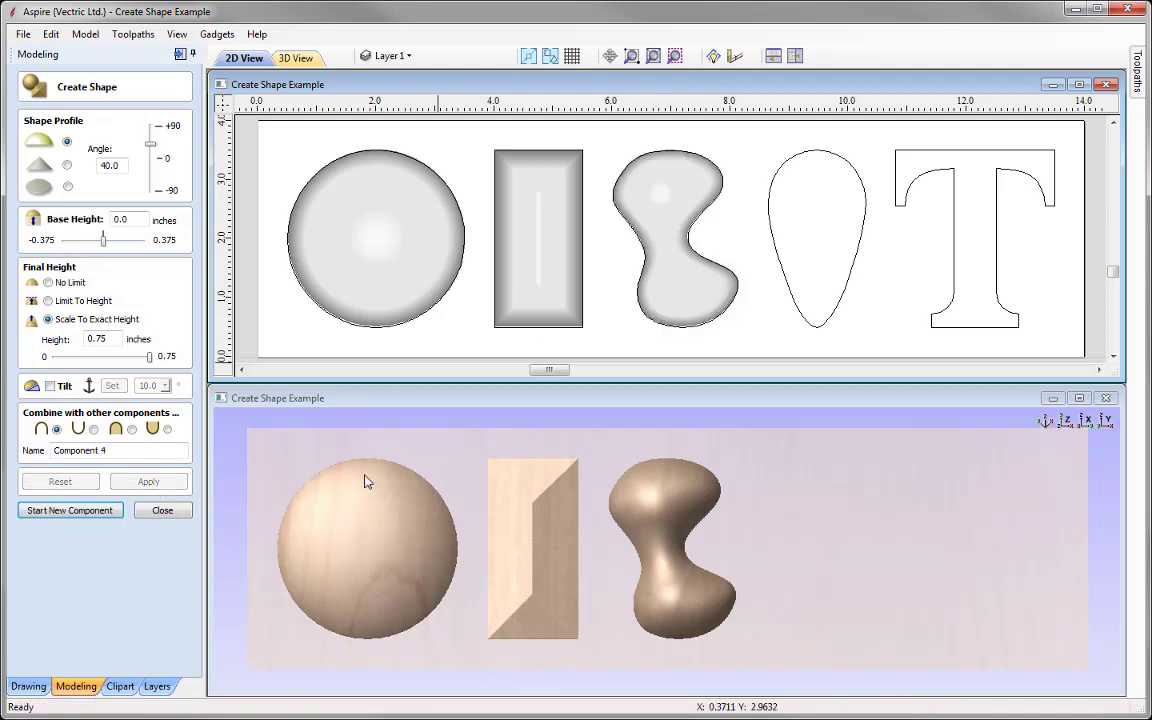
Create a component from the teardrop with an angular 30-degree profile, 0.25 inch base height and an exact height of 0.25 inches
{"action": "left_click", "coordinate": [838, 316]}
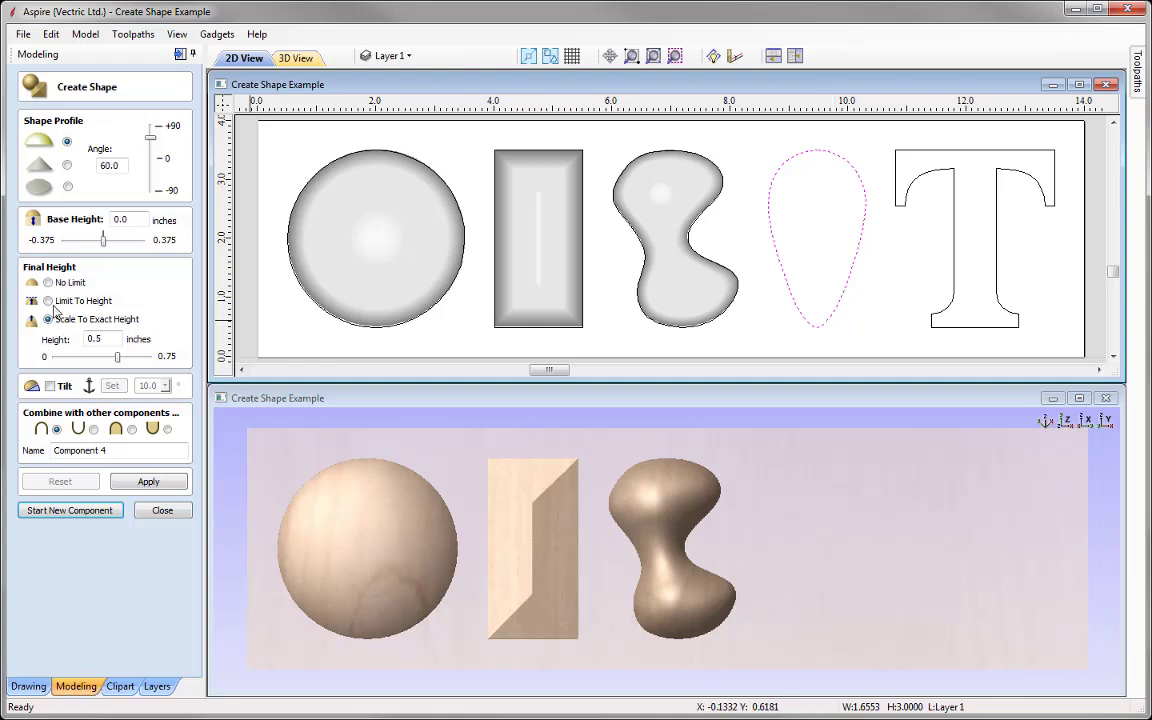
{"action": "left_click", "coordinate": [67, 166]}
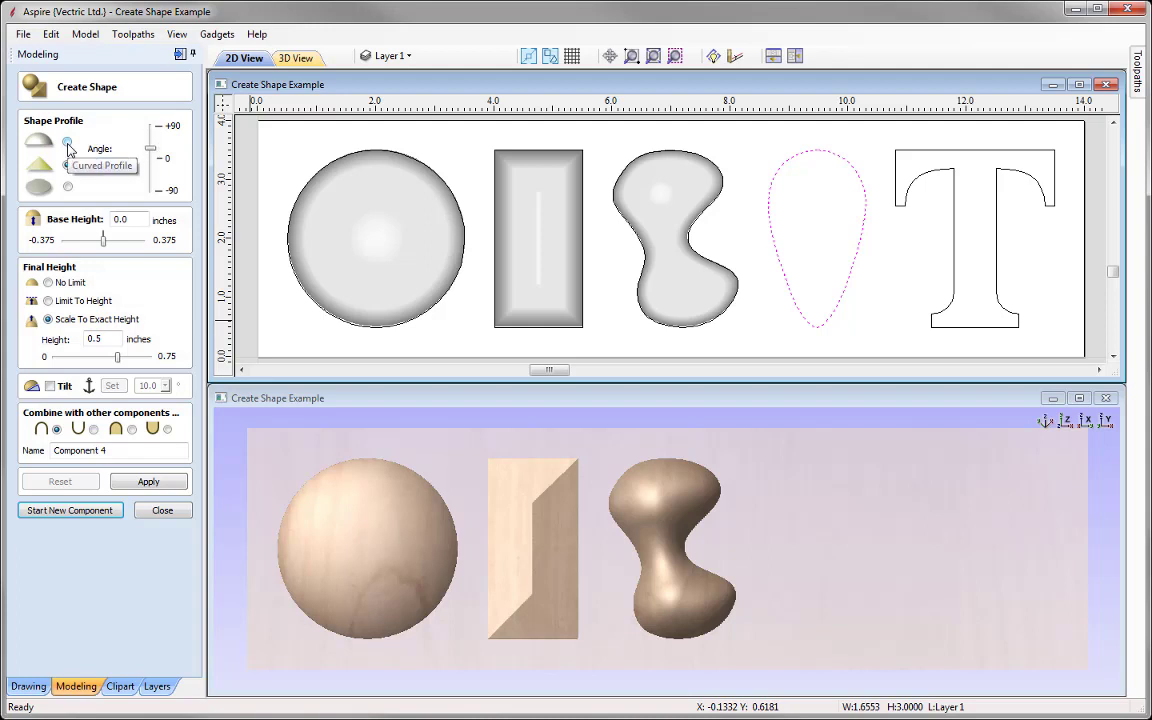
{"action": "double_click", "coordinate": [133, 218]}
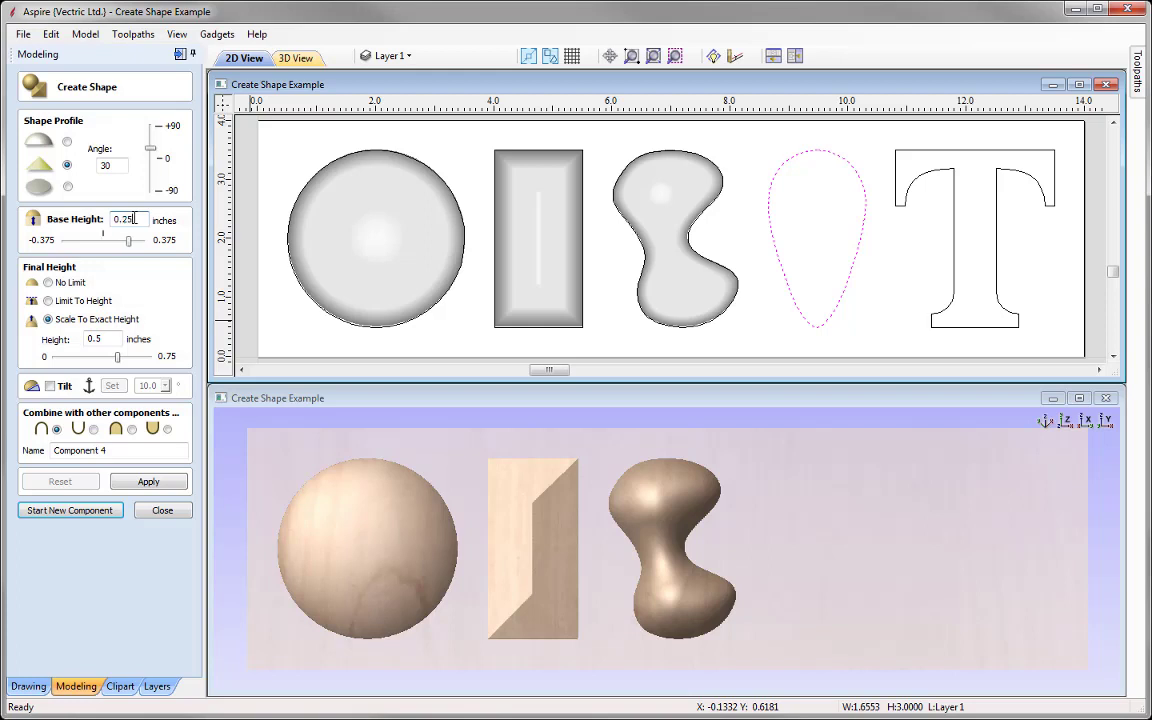
{"action": "left_click_drag", "start_coordinate": [97, 339], "coordinate": [104, 339]}
{"action": "type", "text": "25"}
{"action": "left_click", "coordinate": [150, 482]}
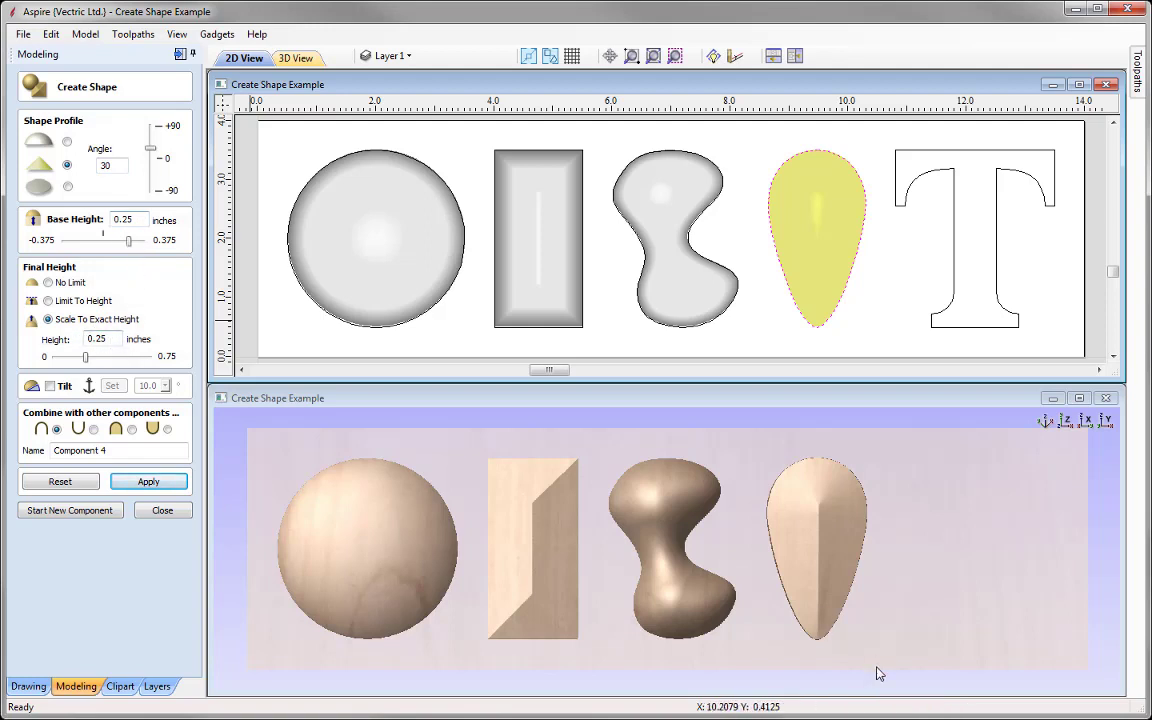
{"action": "left_click_drag", "start_coordinate": [879, 625], "coordinate": [823, 612]}
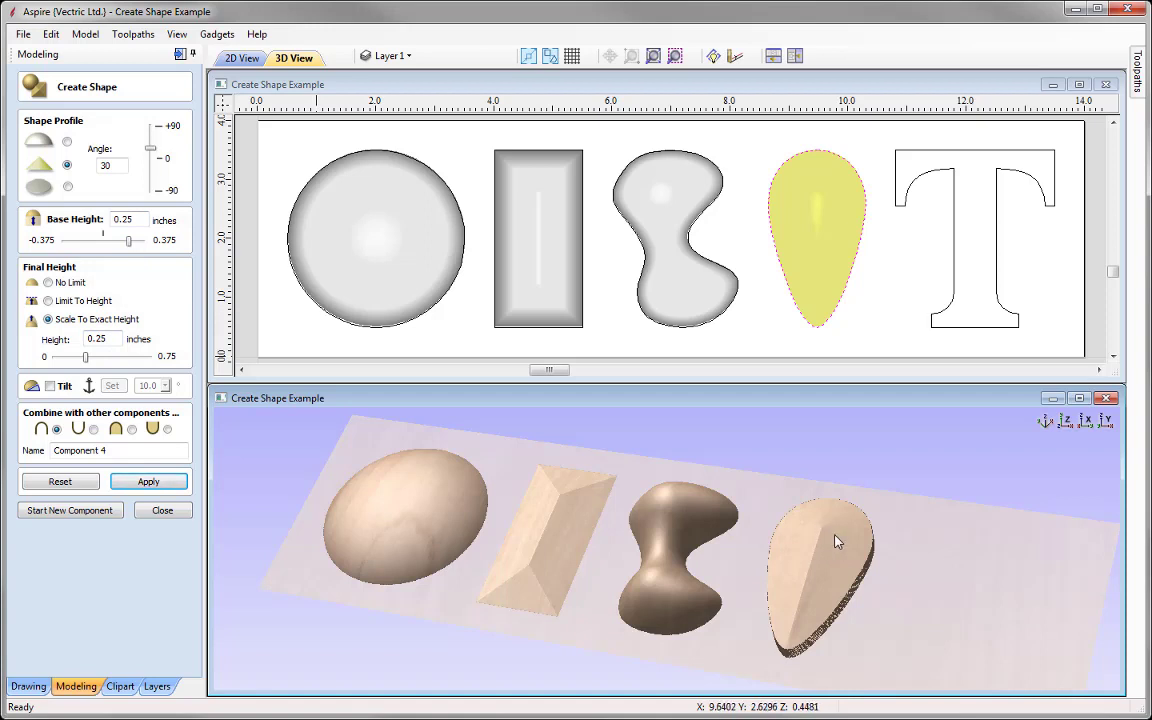
{"action": "left_click", "coordinate": [1066, 422]}
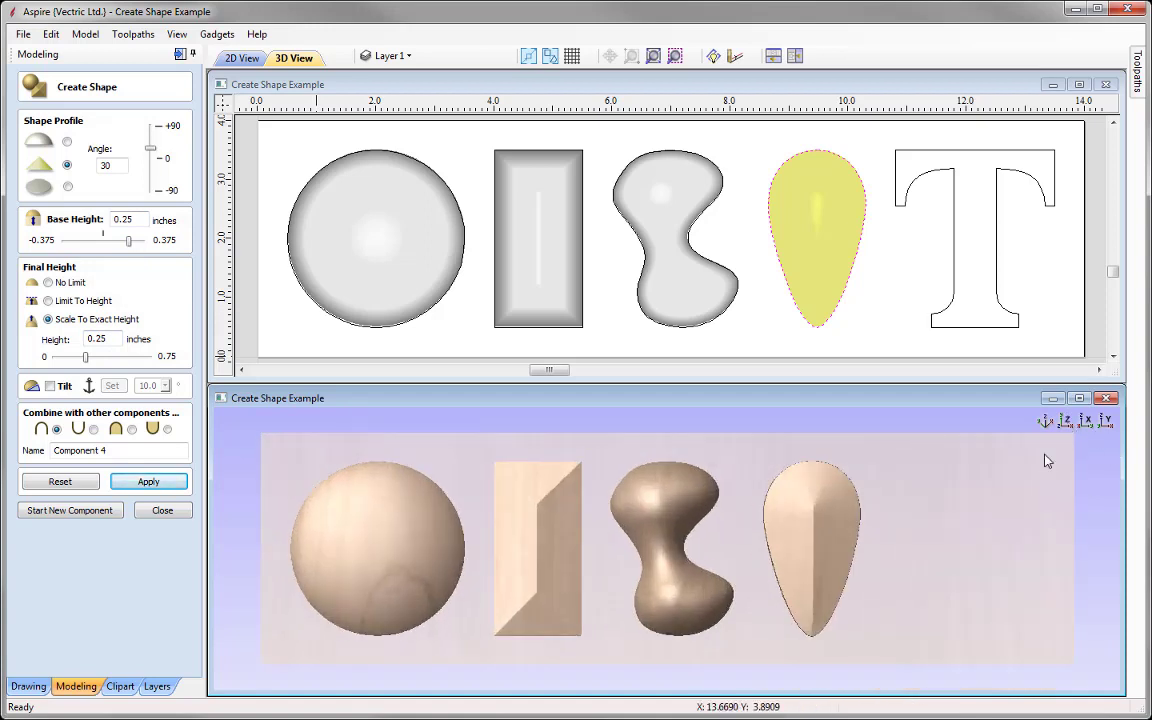
Start a new component from the letter T with an angular 45-degree profile, 0.1 inch base height and the height limited to 0.1 inches
{"action": "left_click", "coordinate": [106, 510]}
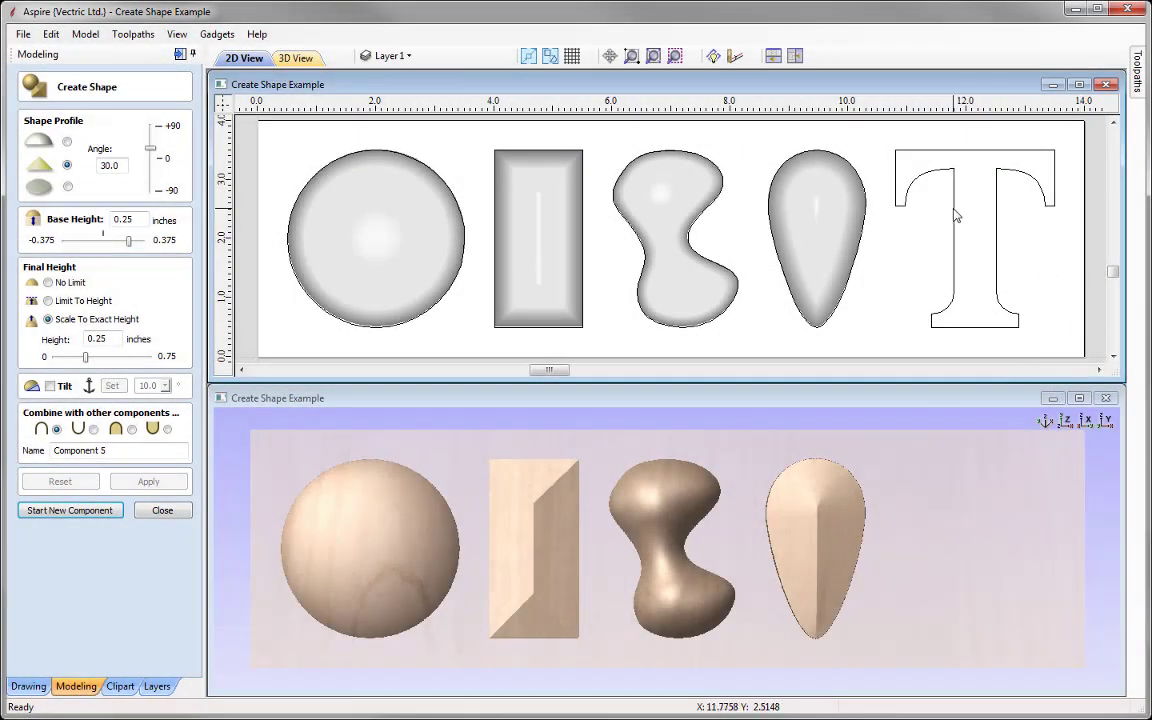
{"action": "left_click", "coordinate": [959, 160]}
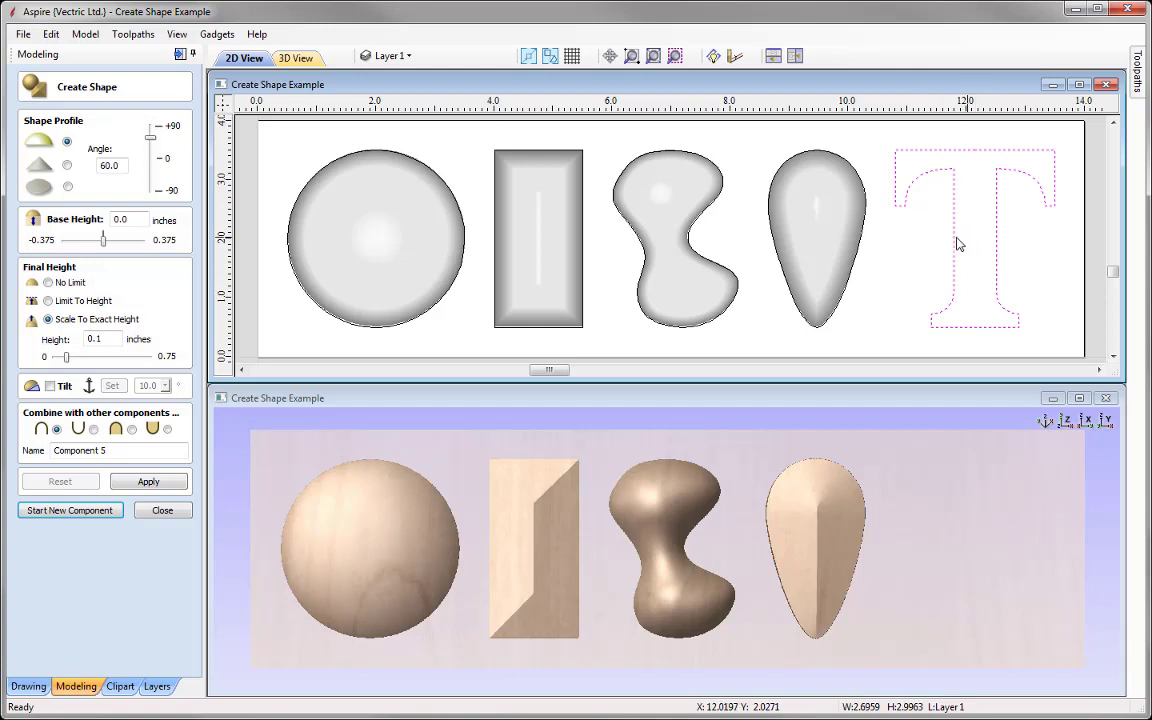
{"action": "left_click", "coordinate": [66, 163]}
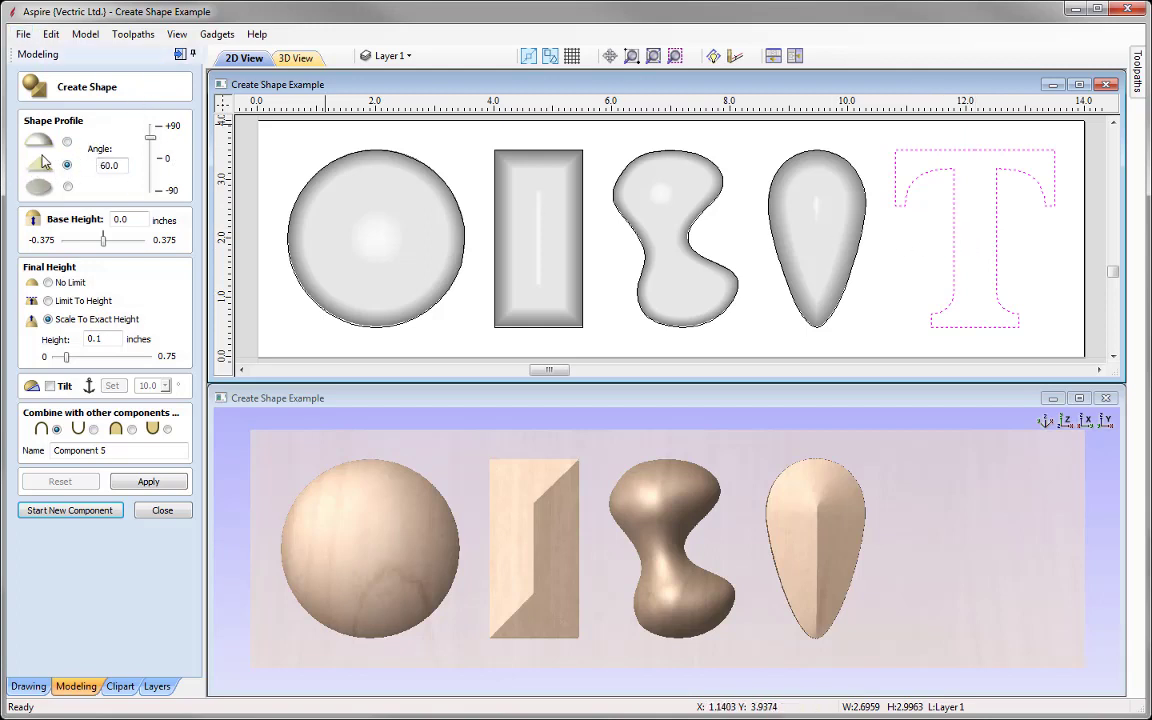
{"action": "double_click", "coordinate": [103, 165]}
{"action": "type", "text": "45"}
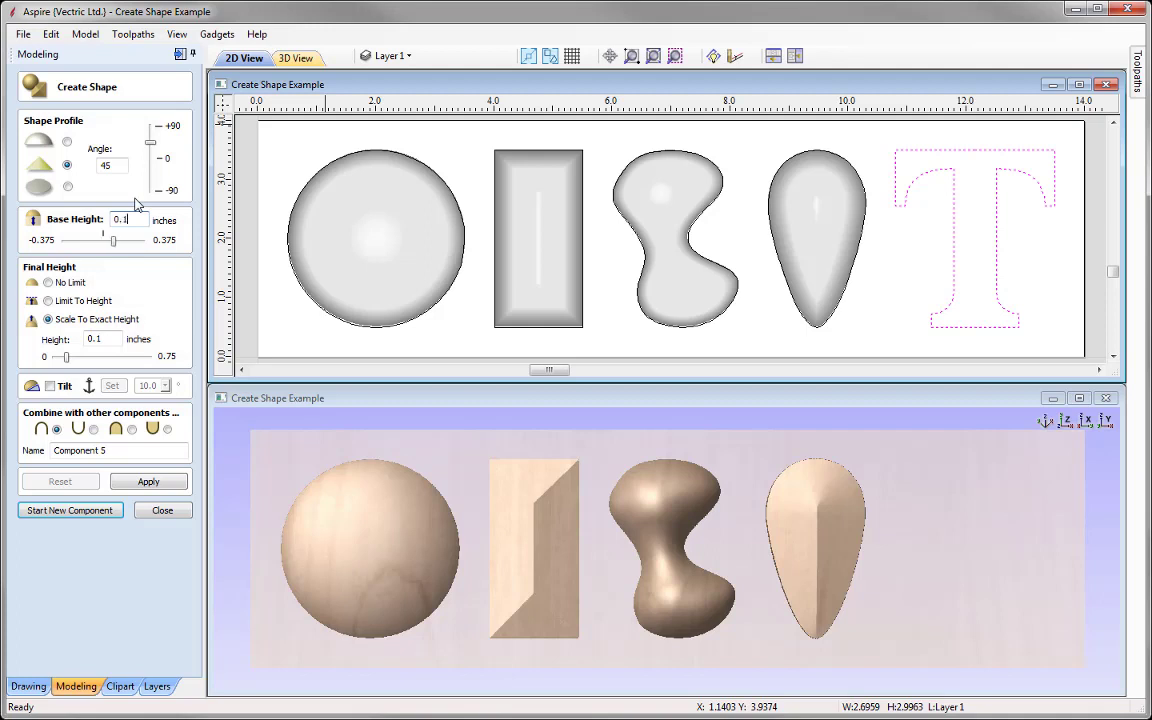
{"action": "left_click", "coordinate": [66, 303]}
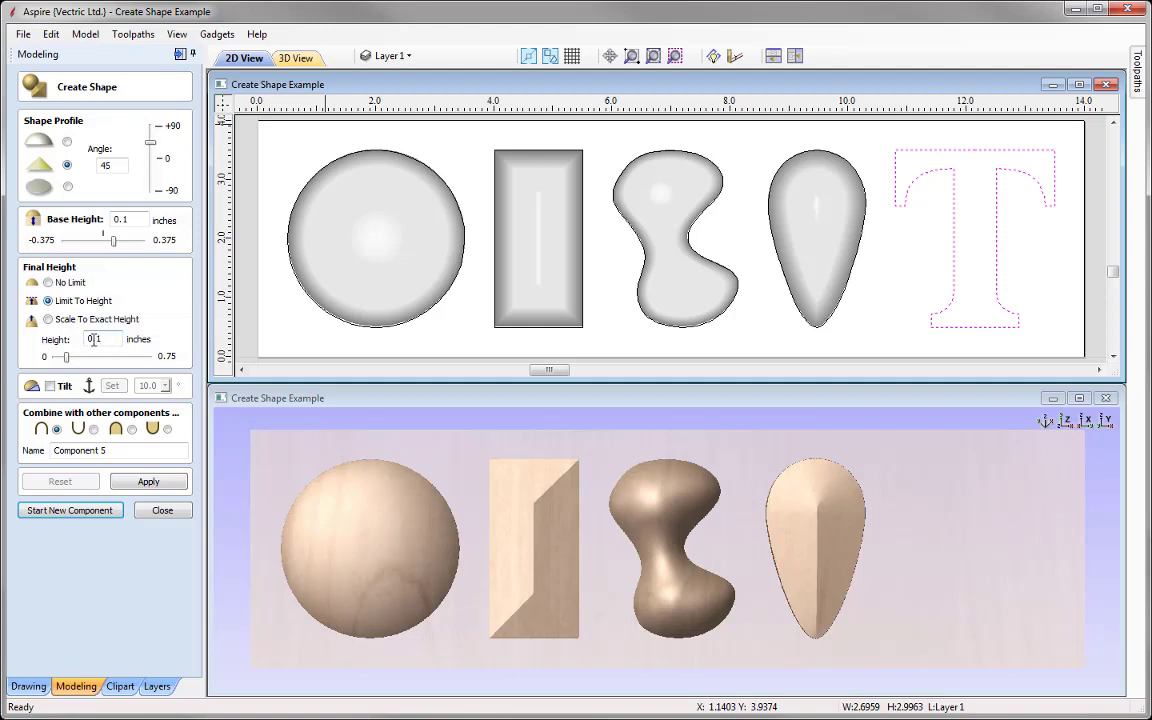
{"action": "left_click", "coordinate": [148, 481]}
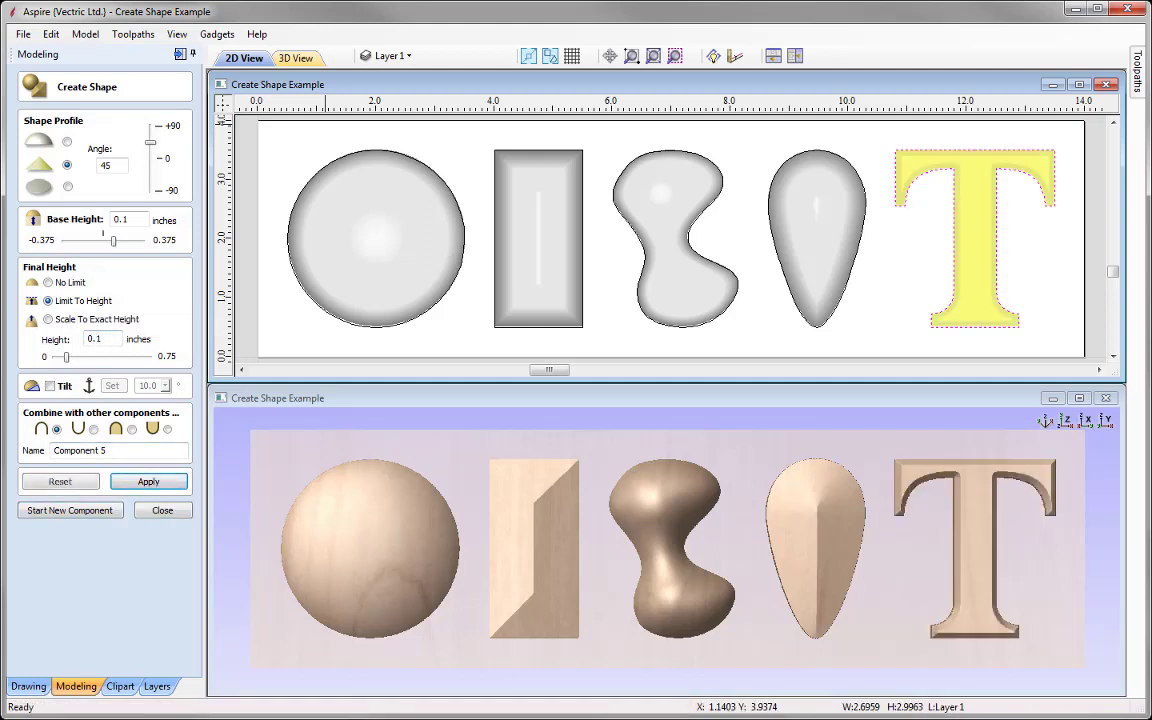
Examine the letter T's edges and top surface up close from an angled 3D view
{"action": "left_click_drag", "start_coordinate": [679, 551], "coordinate": [617, 599]}
{"action": "scroll", "coordinate": [548, 553], "scroll_direction": "up", "scroll_amount": 3}
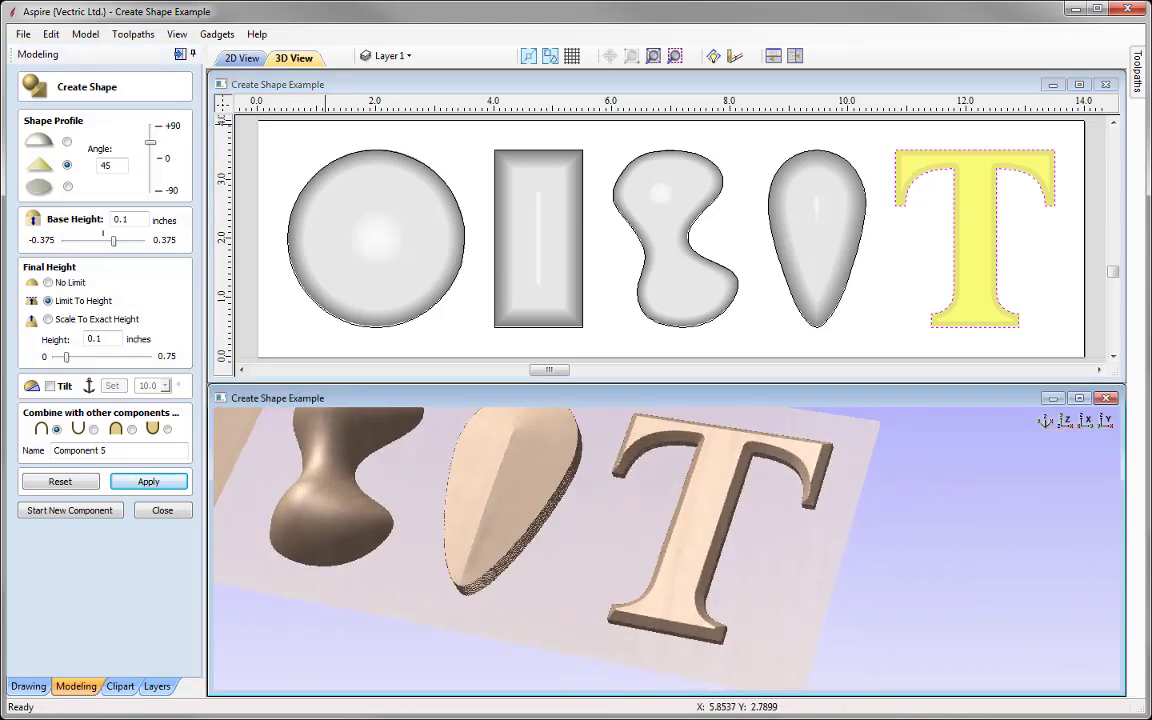
{"action": "left_click_drag", "start_coordinate": [603, 468], "coordinate": [586, 450]}
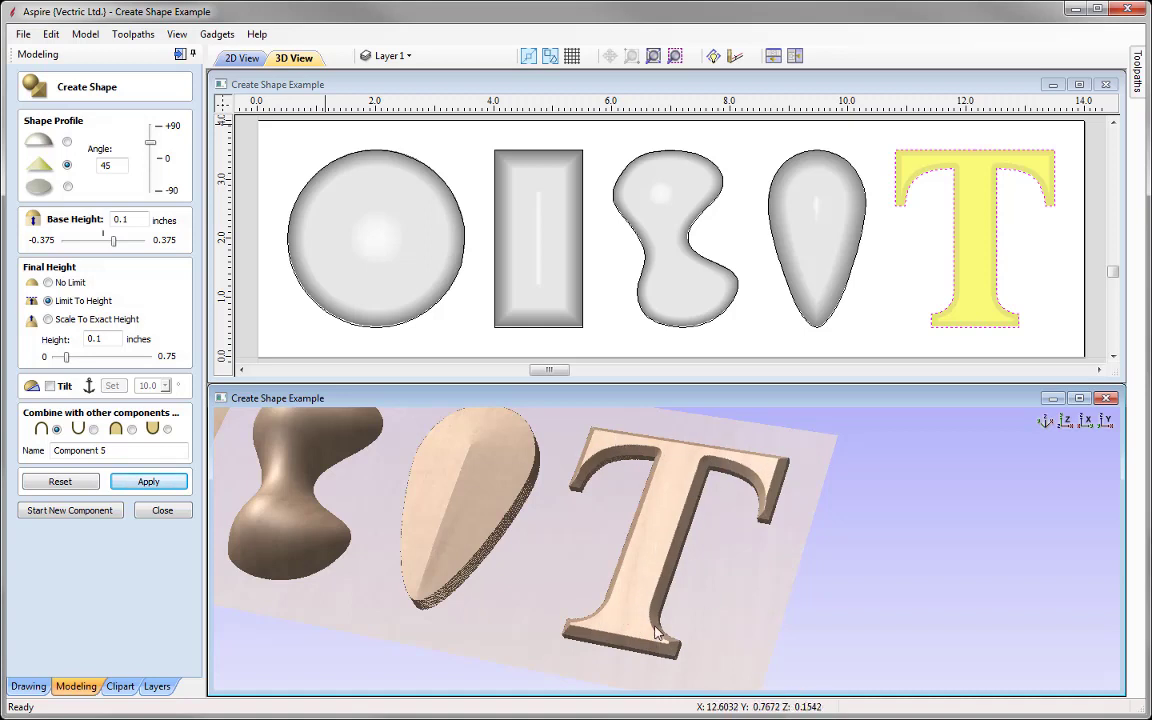
{"action": "scroll", "coordinate": [612, 612], "scroll_direction": "up", "scroll_amount": 3}
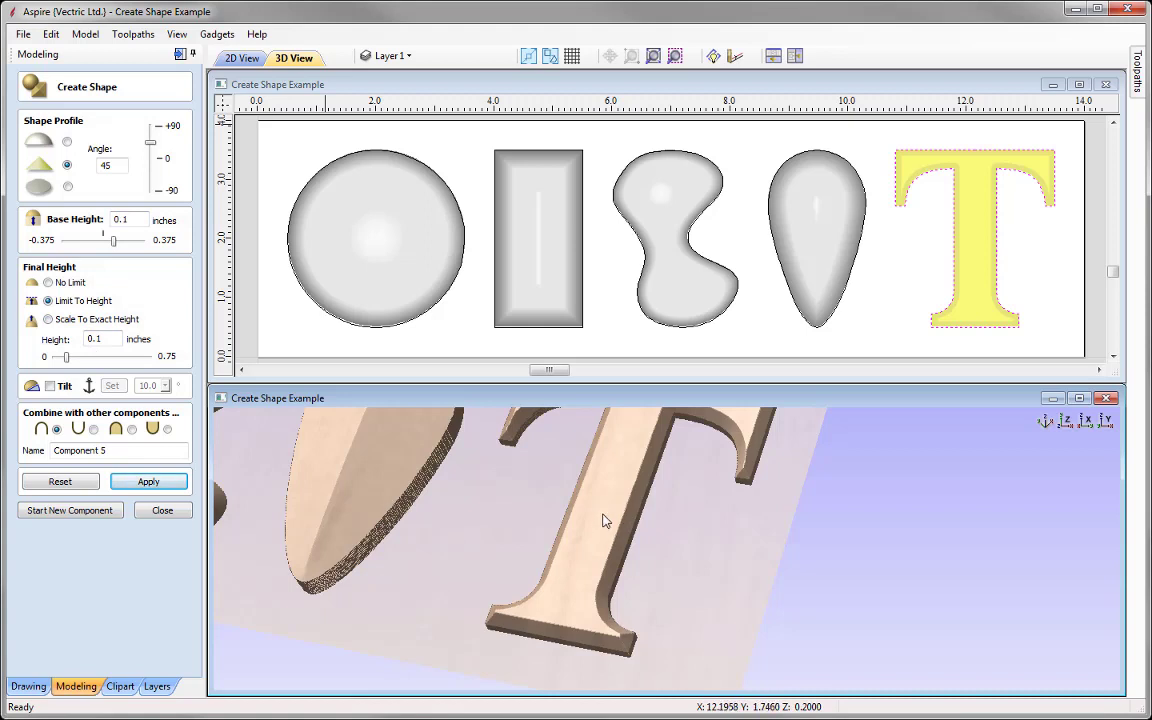
{"action": "scroll", "coordinate": [591, 550], "scroll_direction": "down", "scroll_amount": 3}
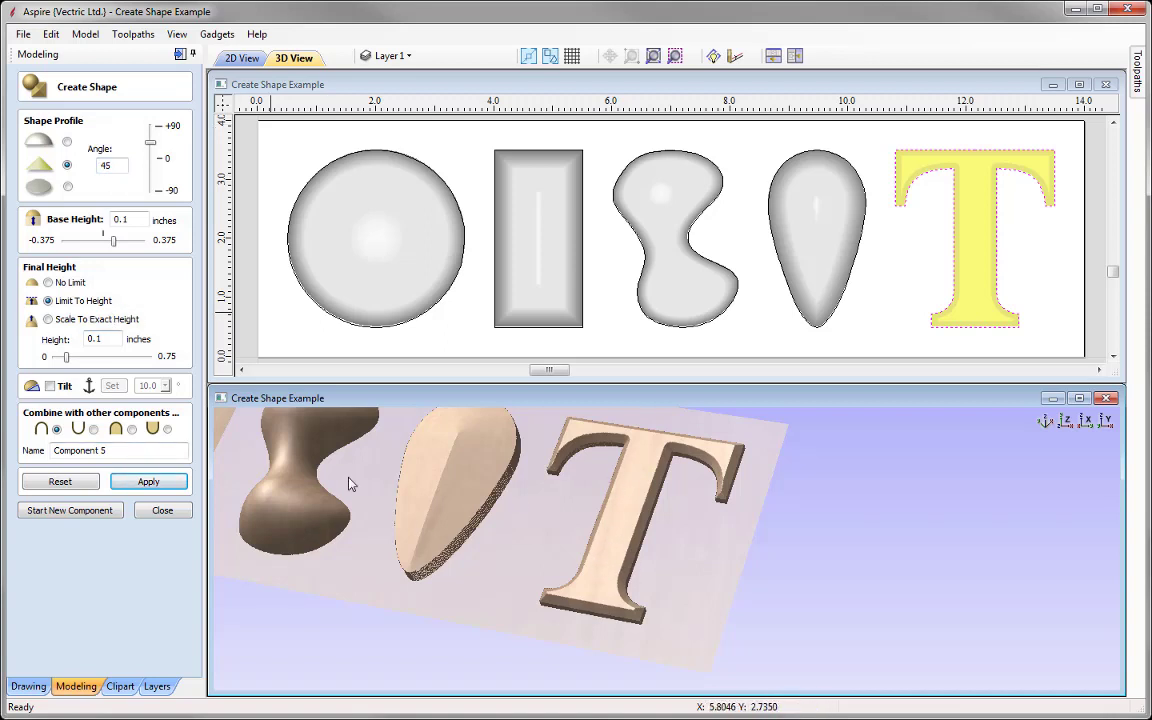
{"action": "key", "text": "0"}
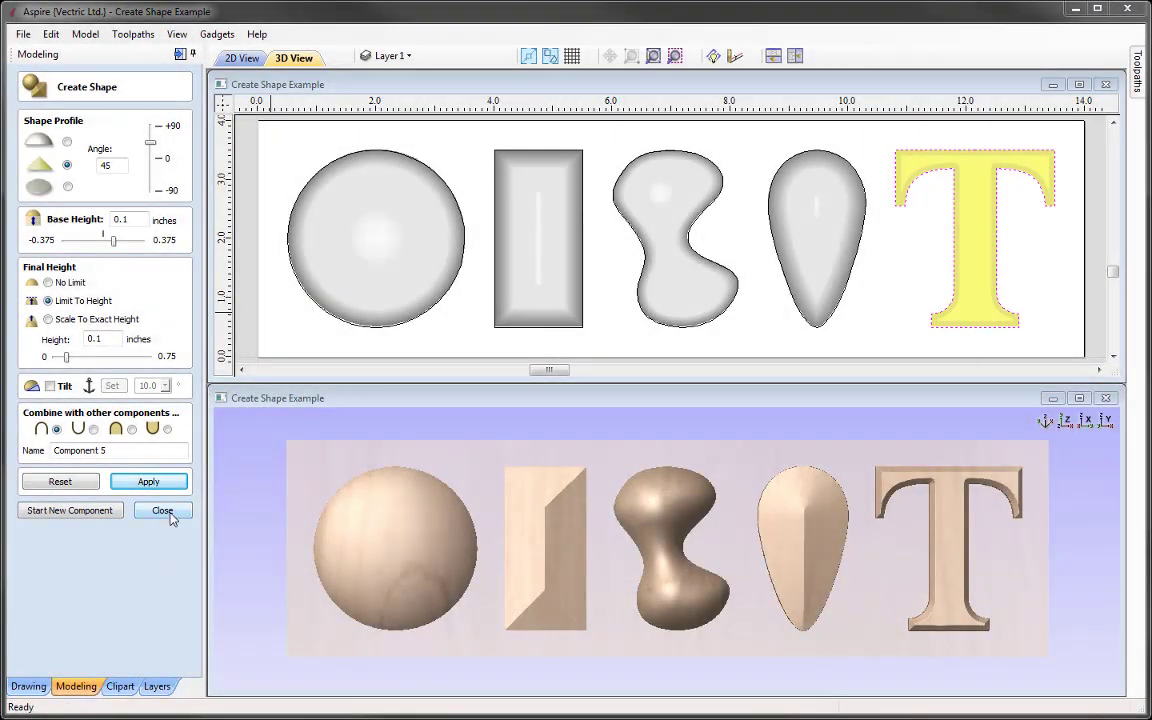
Finish shape creation and select individual components, including the two-lobed shape and the teardrop, to identify each one
{"action": "left_click", "coordinate": [163, 511]}
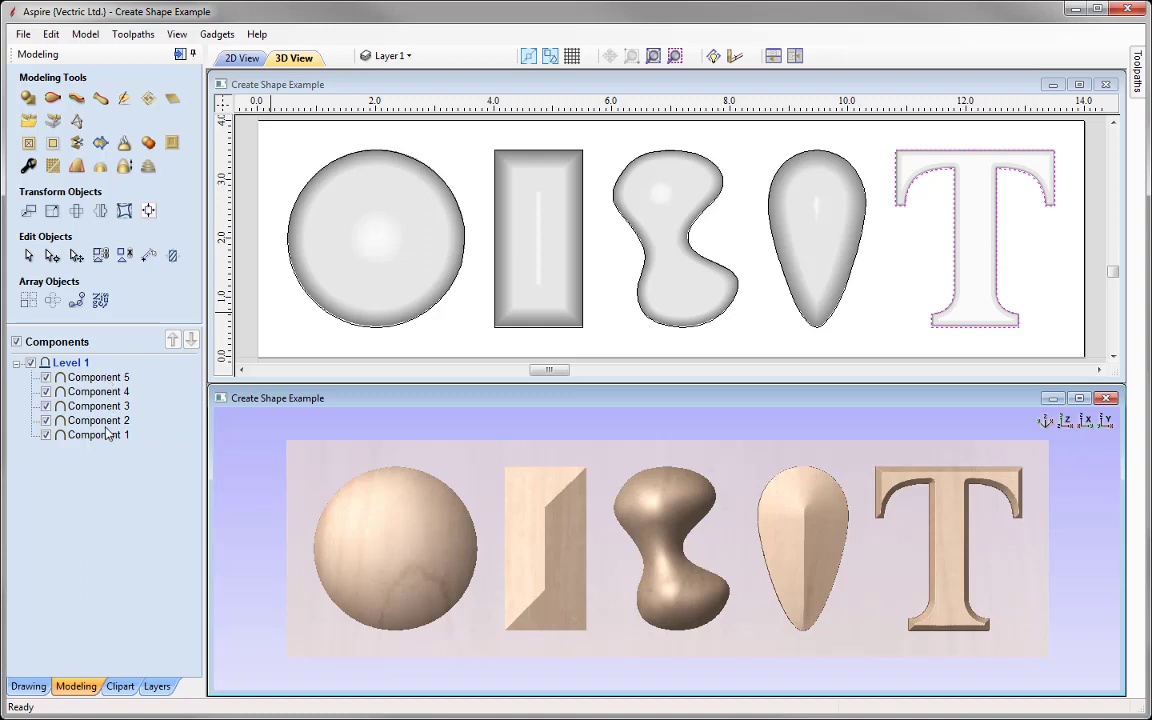
{"action": "left_click", "coordinate": [108, 407]}
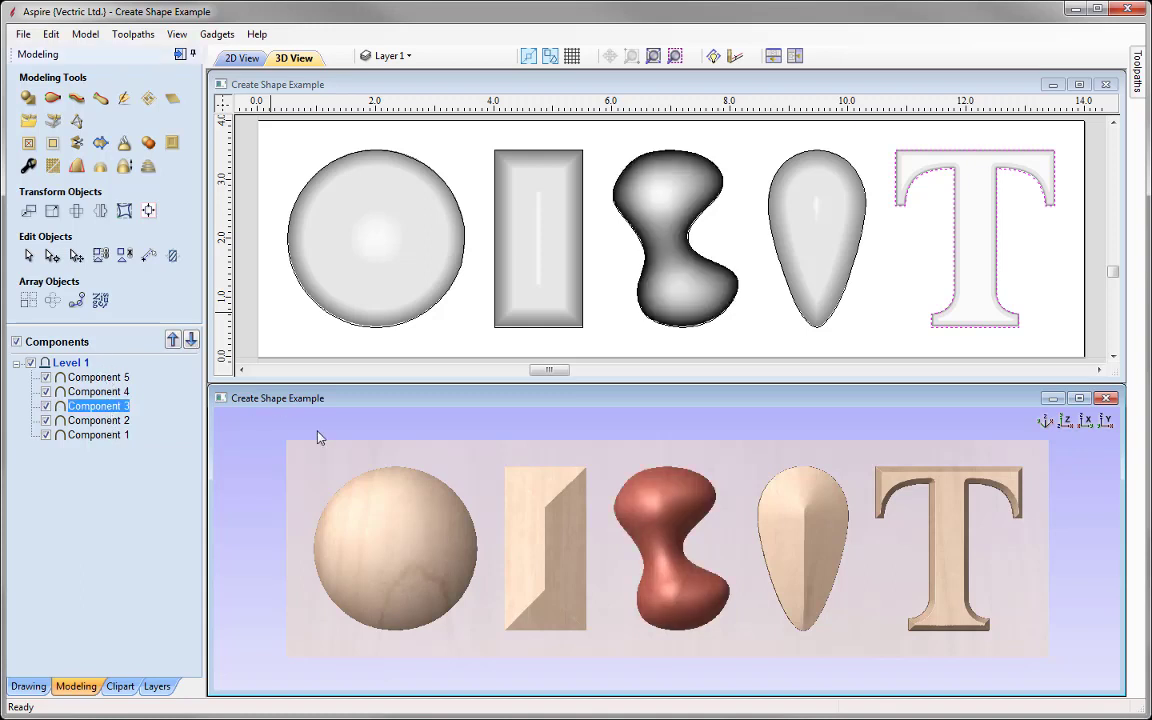
{"action": "left_click", "coordinate": [362, 496]}
{"action": "left_click", "coordinate": [825, 233]}
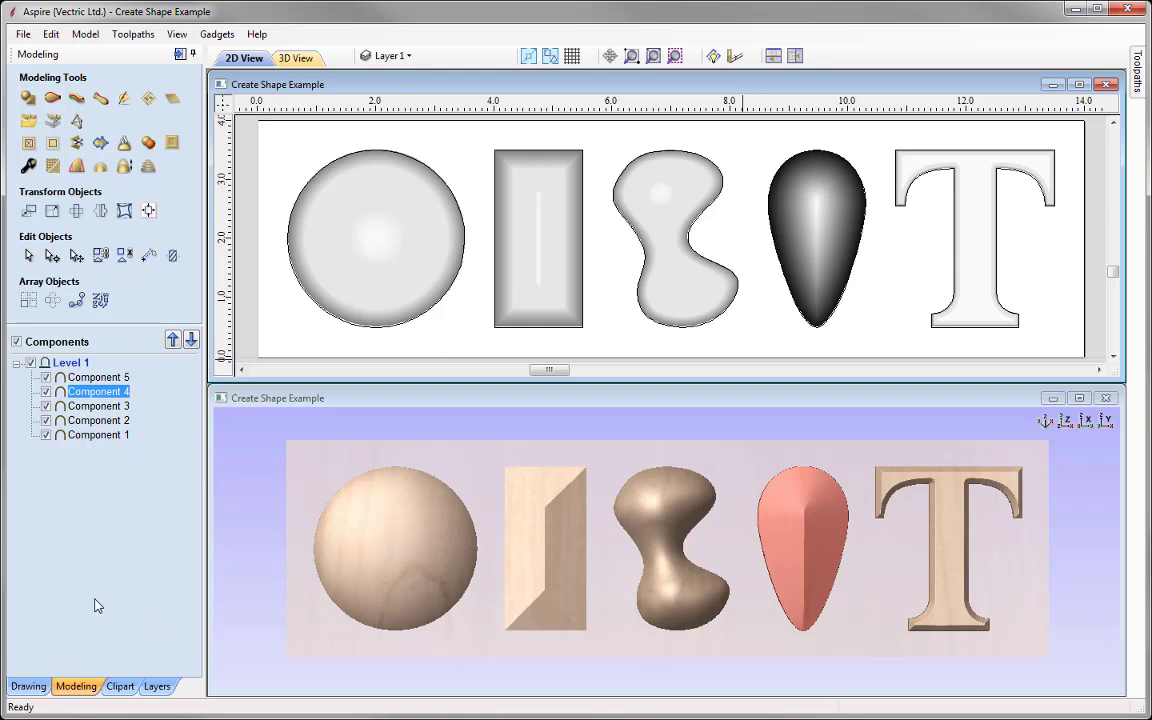
Delete all five components, leaving only the vector outlines
{"action": "left_click", "coordinate": [98, 377]}
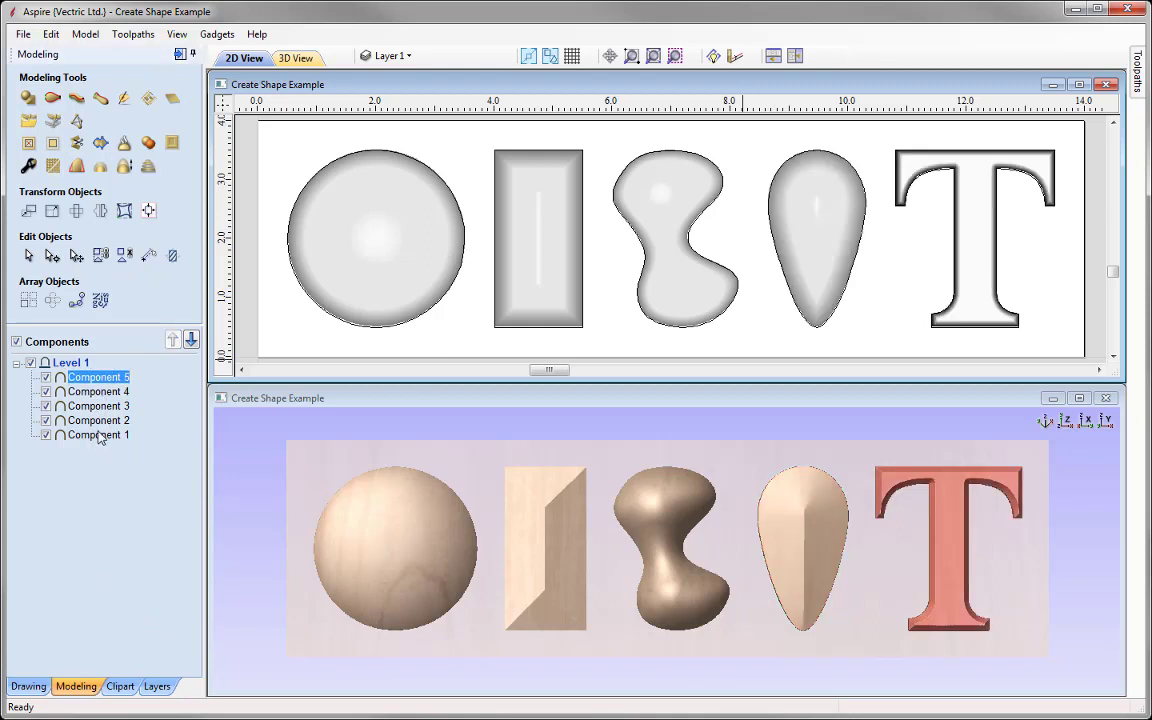
{"action": "left_click", "coordinate": [98, 436], "text": "shift"}
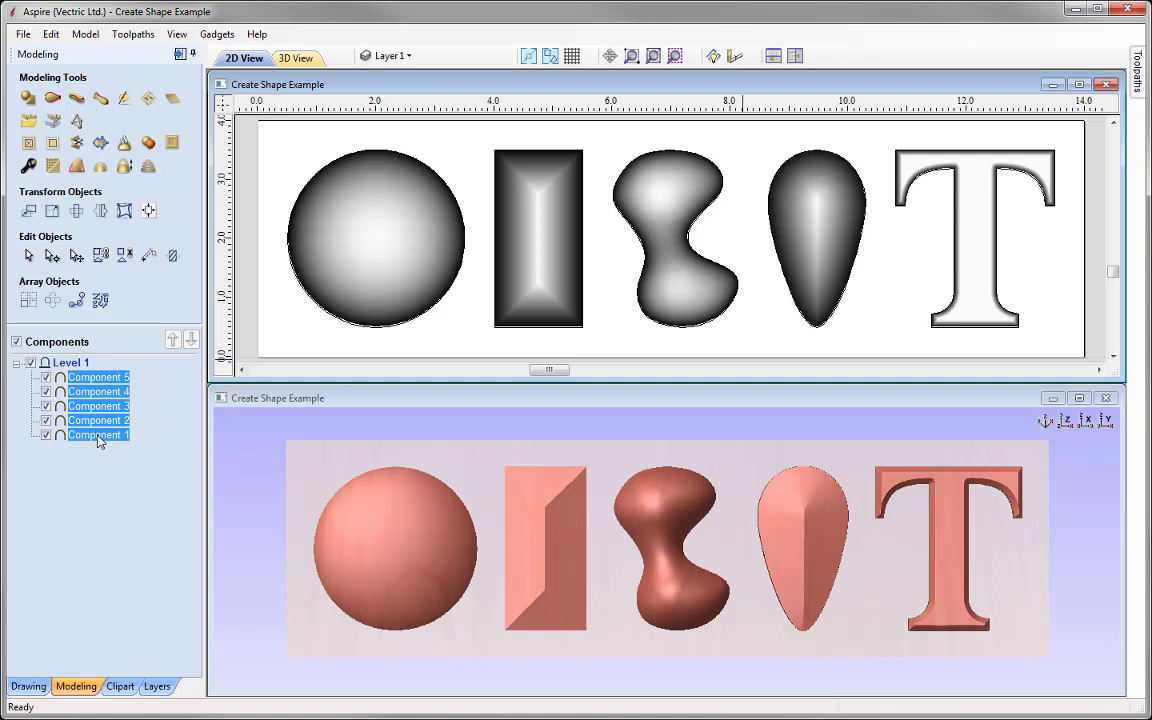
{"action": "right_click", "coordinate": [99, 438]}
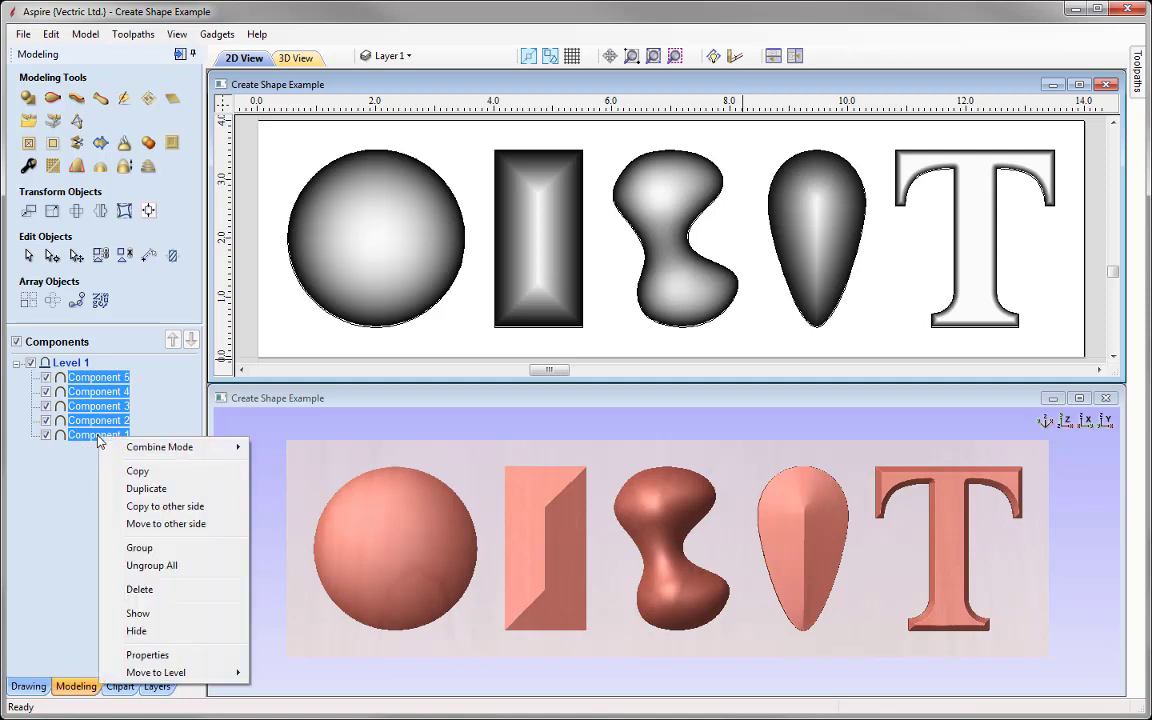
{"action": "left_click", "coordinate": [140, 589]}
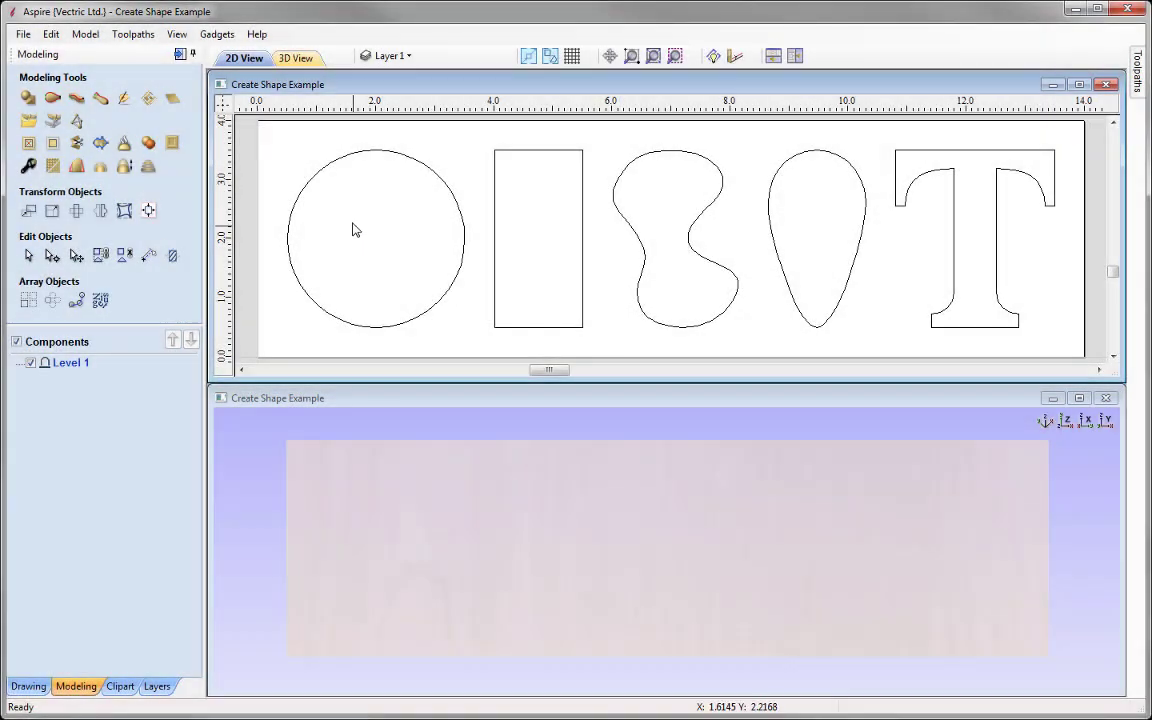
Move the circle outline horizontally about 1.5 inches to the right so it overlaps the rectangle
{"action": "left_click", "coordinate": [419, 164]}
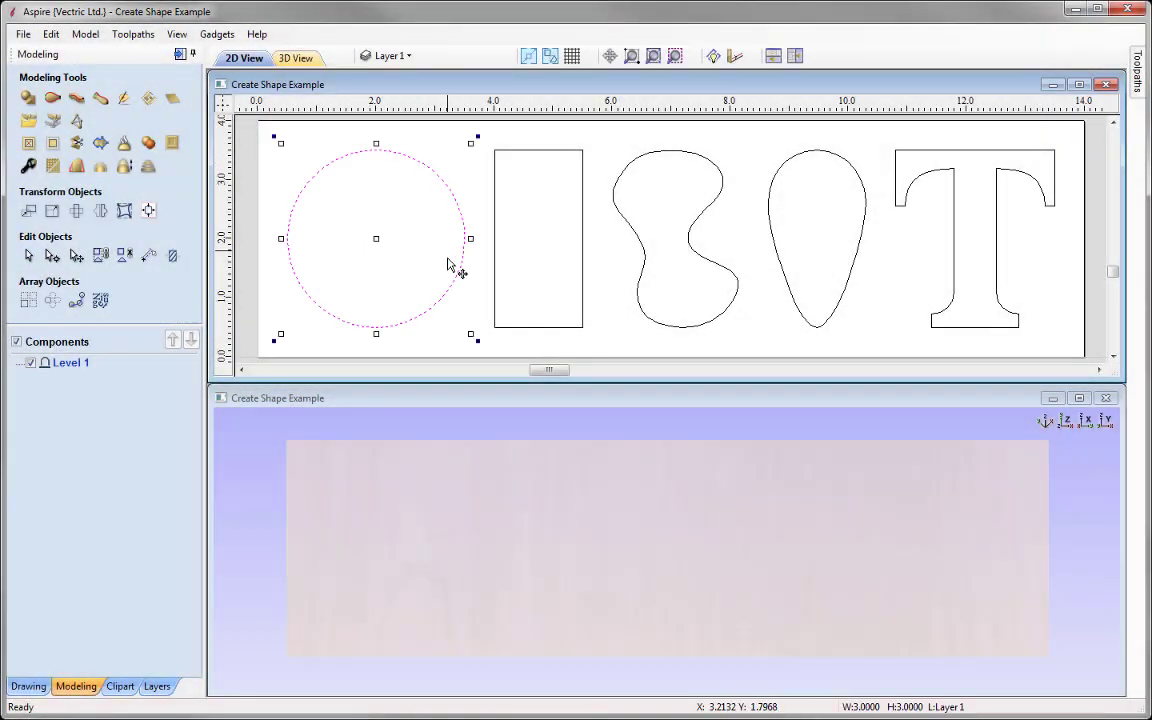
{"action": "key", "text": "n"}
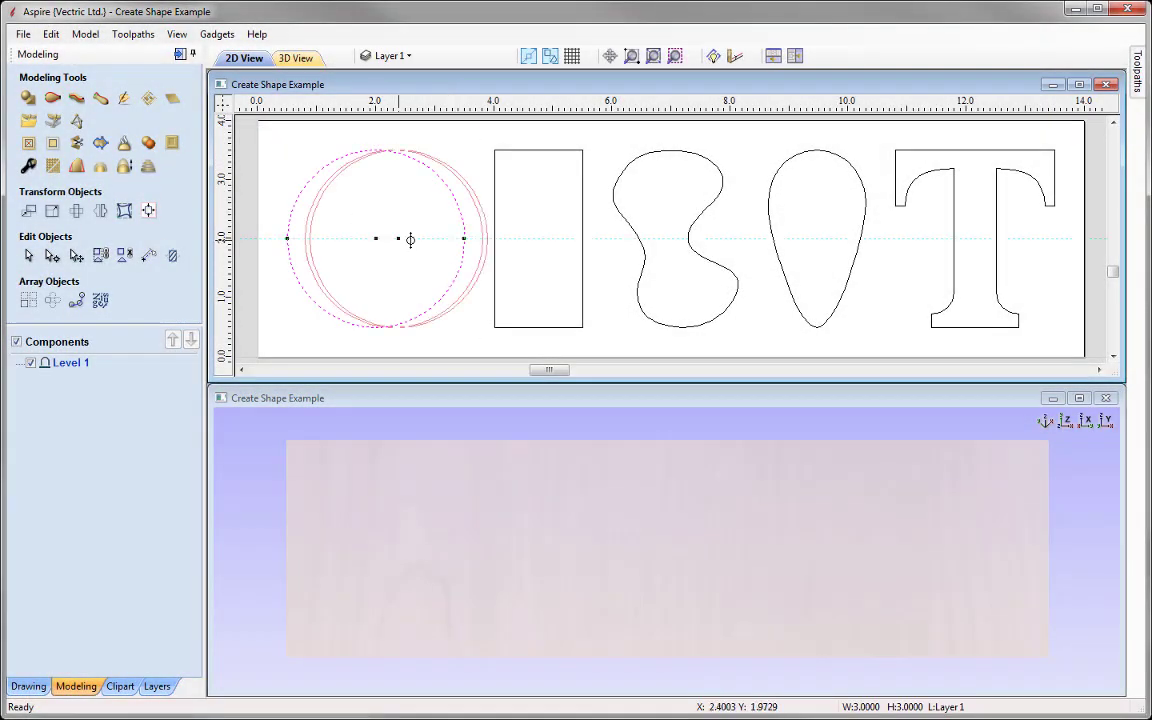
{"action": "left_click_drag", "start_coordinate": [449, 240], "coordinate": [537, 240]}
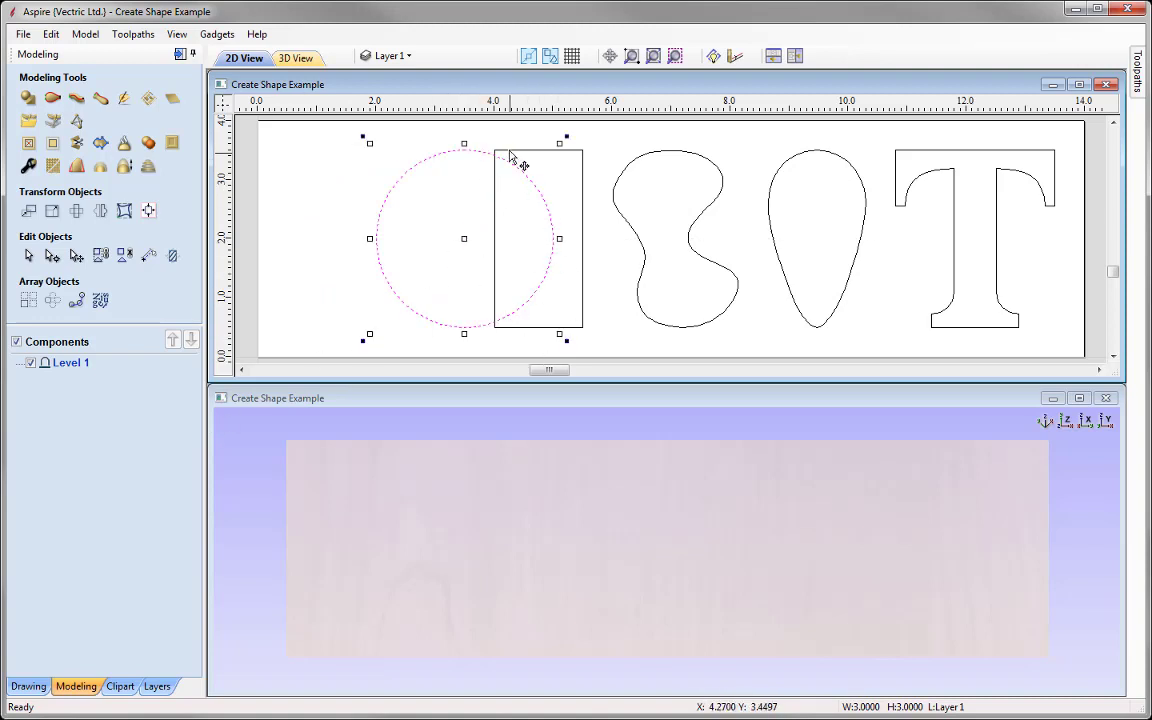
{"action": "key", "text": "n"}
Create a component from the rectangle with a rounded 30-degree profile and no height limit, and begin a new component
{"action": "left_click", "coordinate": [583, 200]}
{"action": "left_click", "coordinate": [28, 97]}
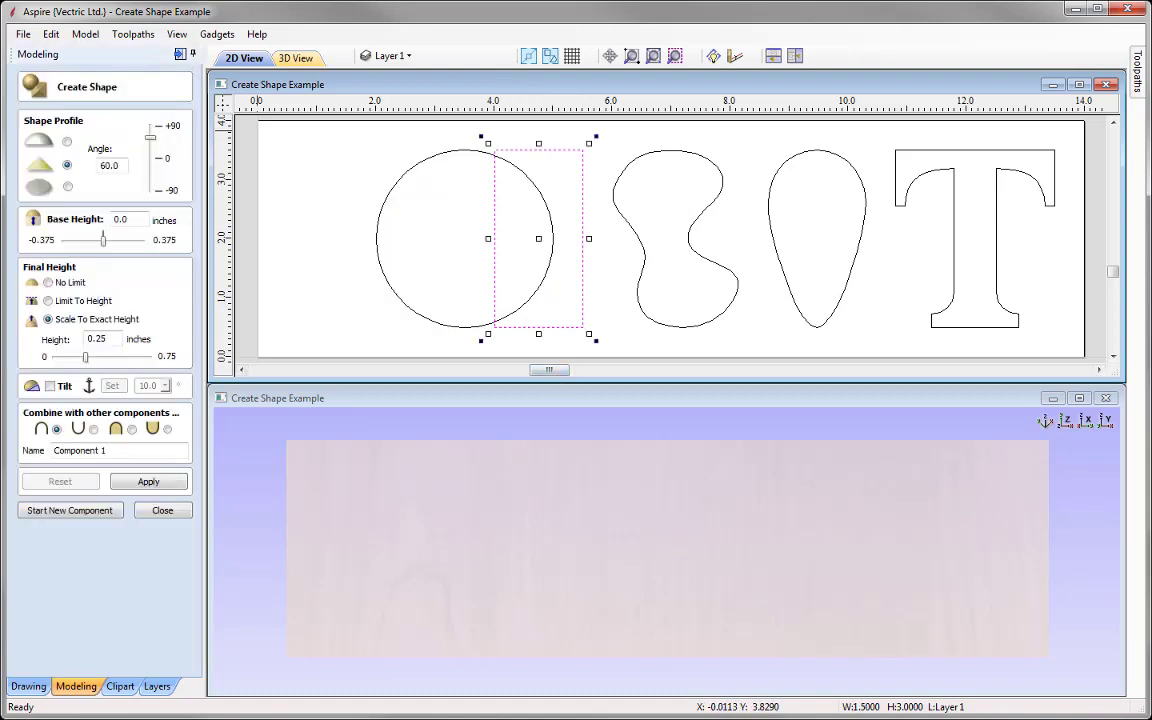
{"action": "left_click", "coordinate": [67, 141]}
{"action": "left_click_drag", "start_coordinate": [126, 169], "coordinate": [86, 165]}
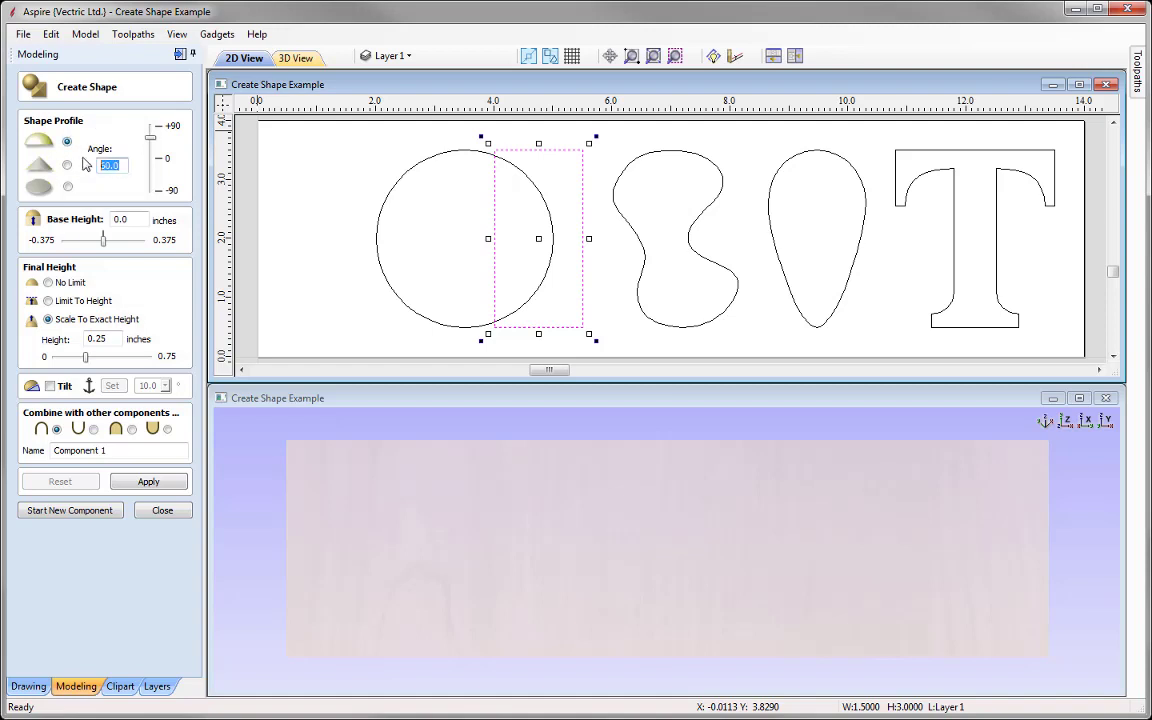
{"action": "type", "text": "30"}
{"action": "left_click", "coordinate": [48, 282]}
{"action": "left_click", "coordinate": [148, 482]}
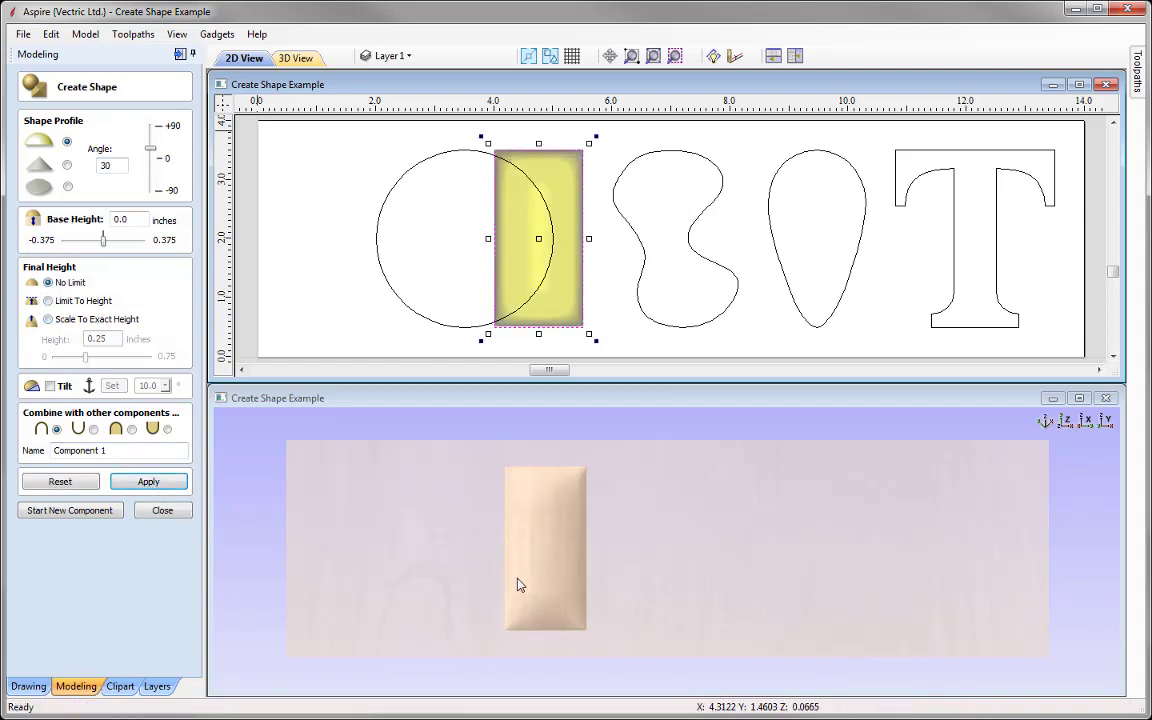
{"action": "left_click", "coordinate": [70, 511]}
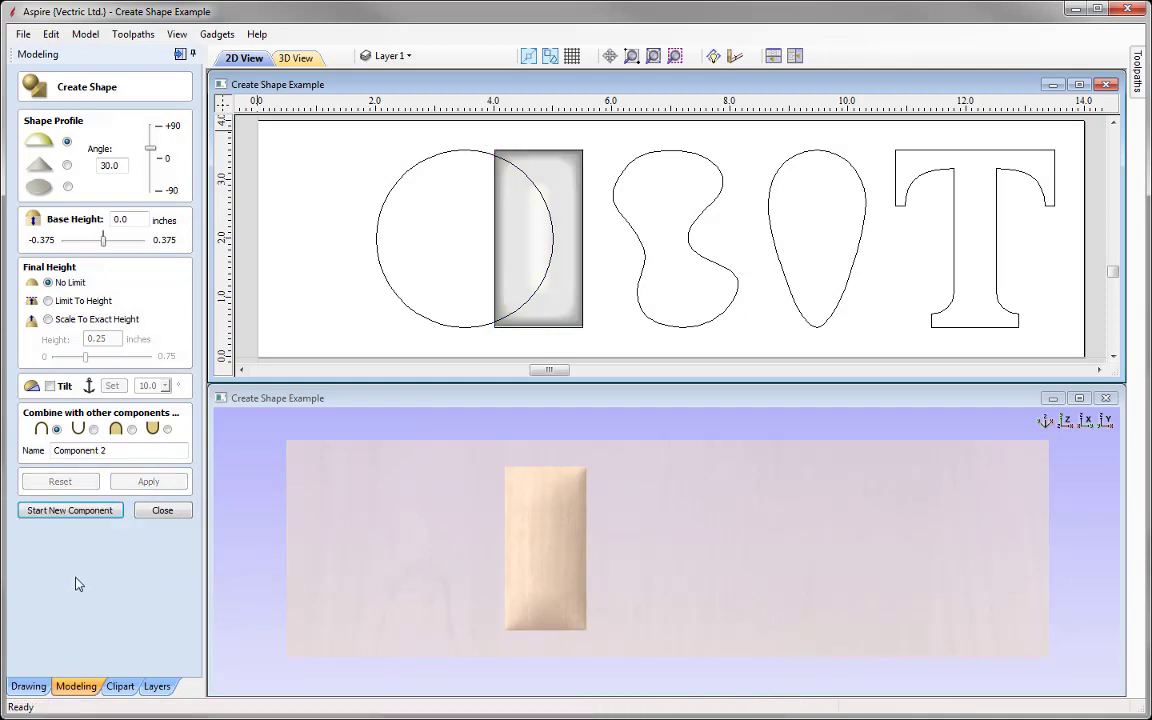
Create a component from the circle with a rounded 30-degree profile and no height limit, and merge it with the overlapping rectangle component
{"action": "left_click", "coordinate": [432, 325]}
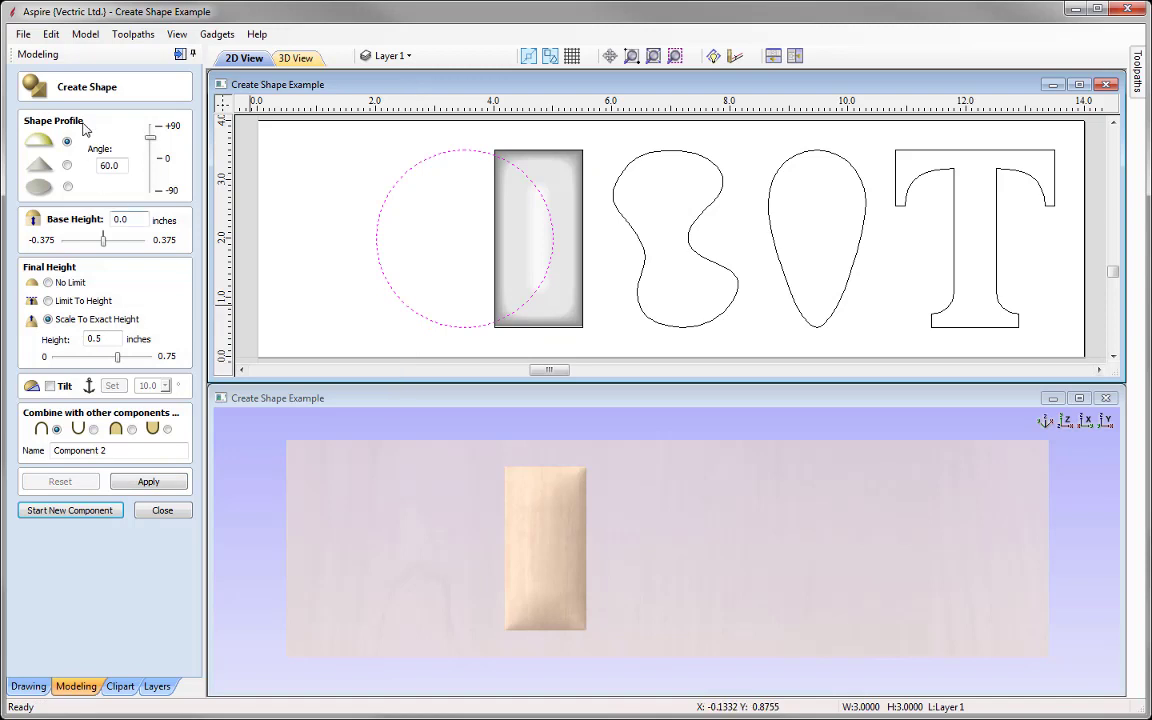
{"action": "double_click", "coordinate": [108, 165]}
{"action": "type", "text": "30"}
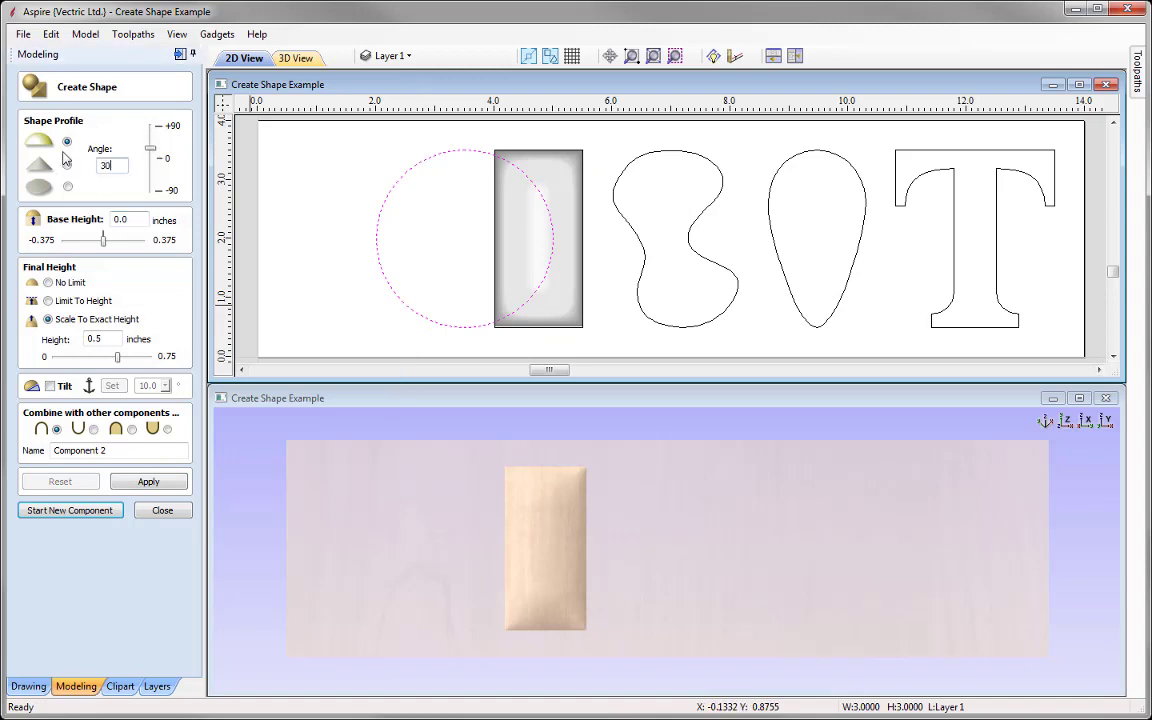
{"action": "left_click", "coordinate": [72, 284]}
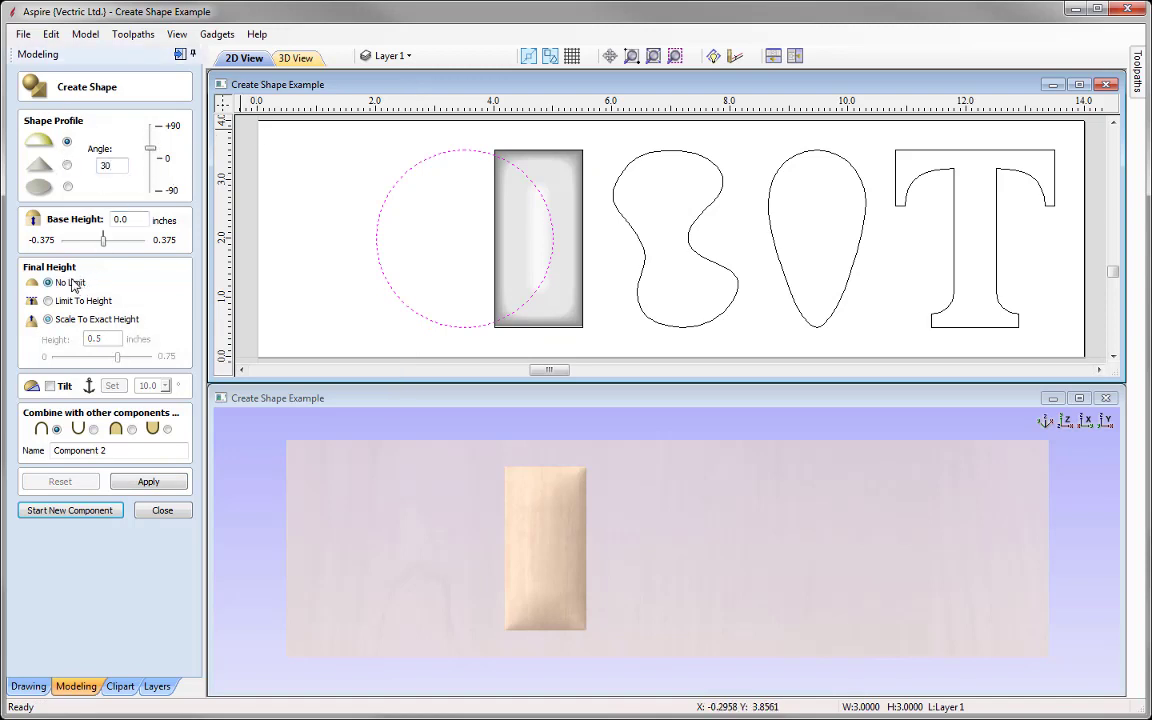
{"action": "left_click", "coordinate": [174, 484]}
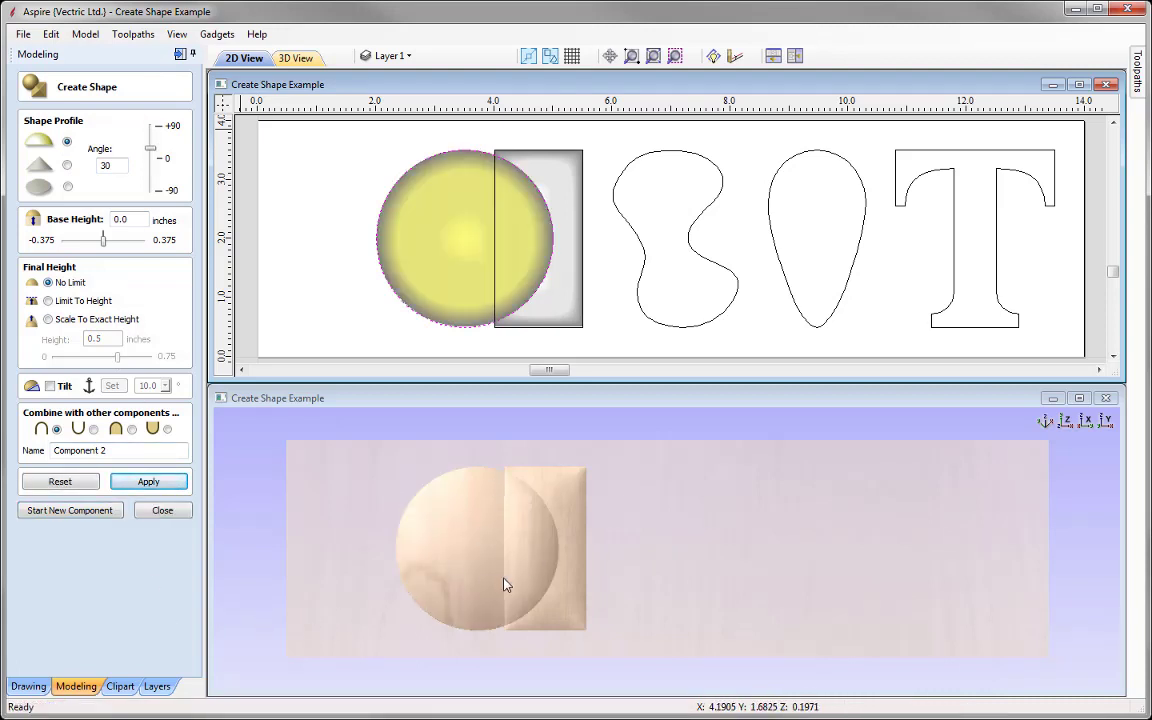
{"action": "left_click_drag", "start_coordinate": [599, 645], "coordinate": [674, 645]}
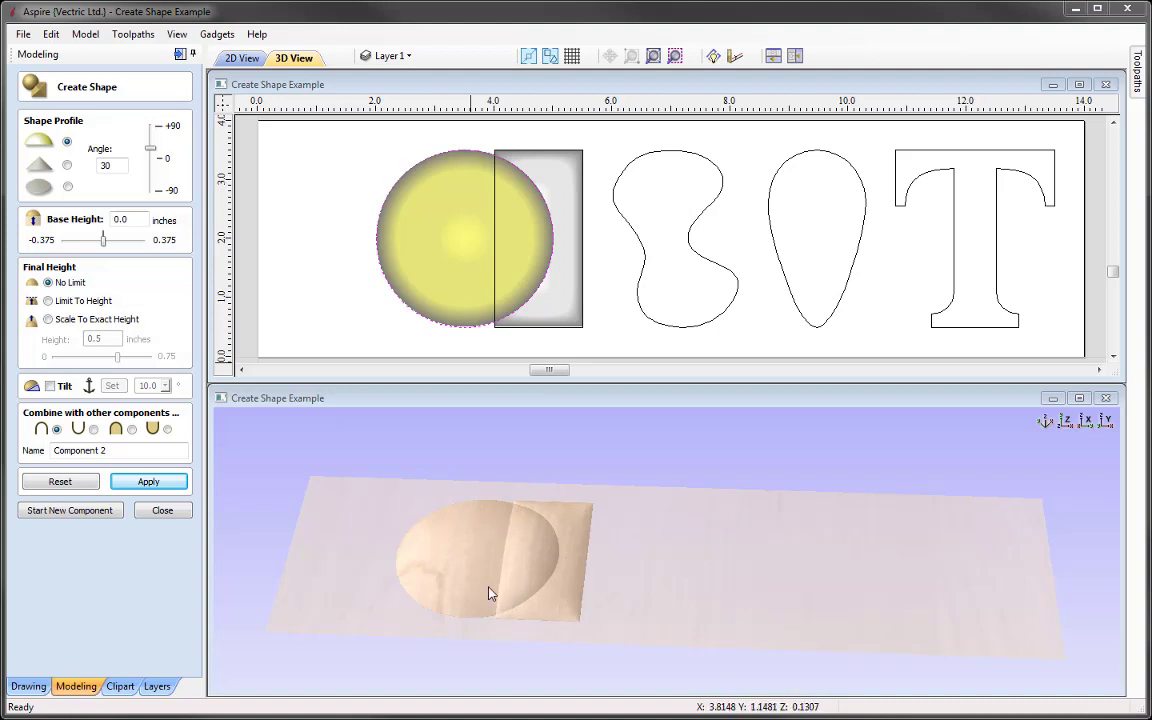
{"action": "left_click", "coordinate": [132, 430]}
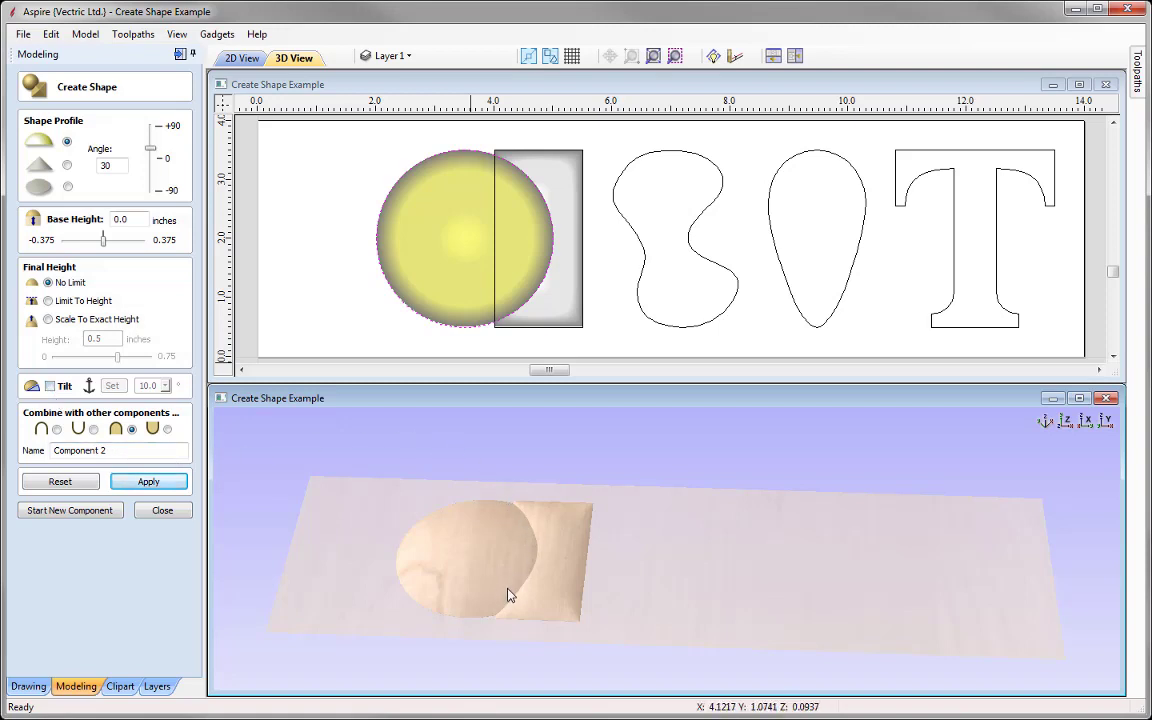
Tilt the circle component by 10 degrees along a horizontal direction from just outside its left edge to the rectangle's right edge
{"action": "left_click", "coordinate": [50, 387]}
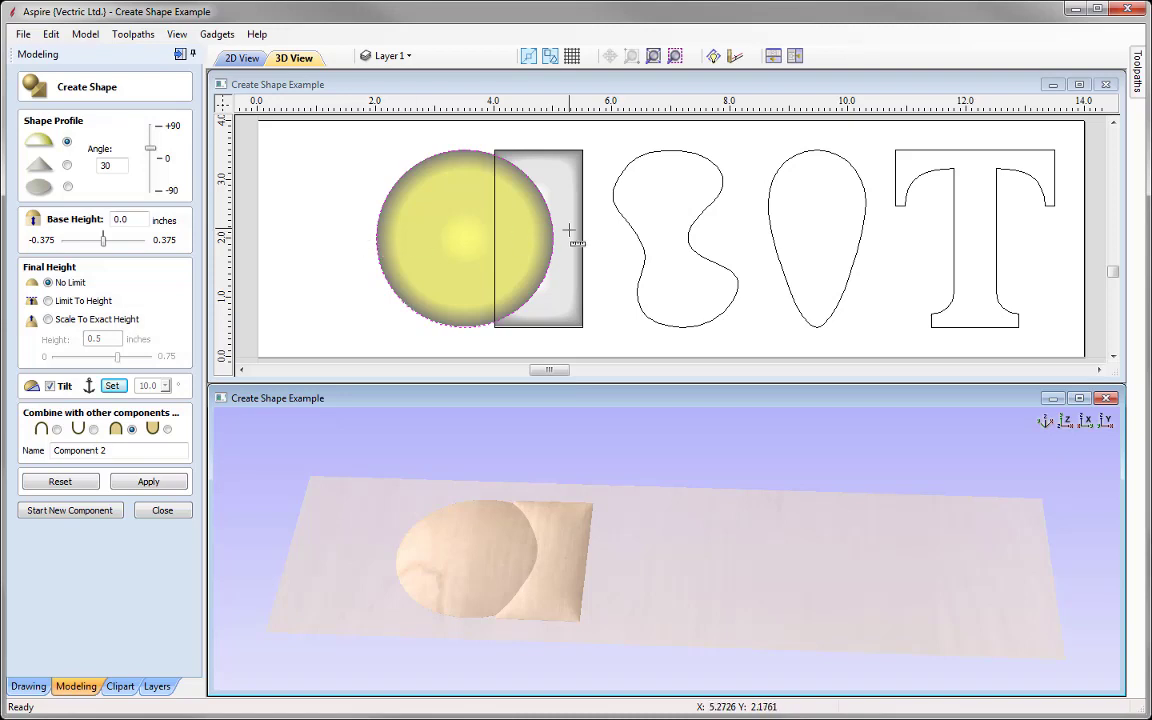
{"action": "left_click", "coordinate": [365, 236]}
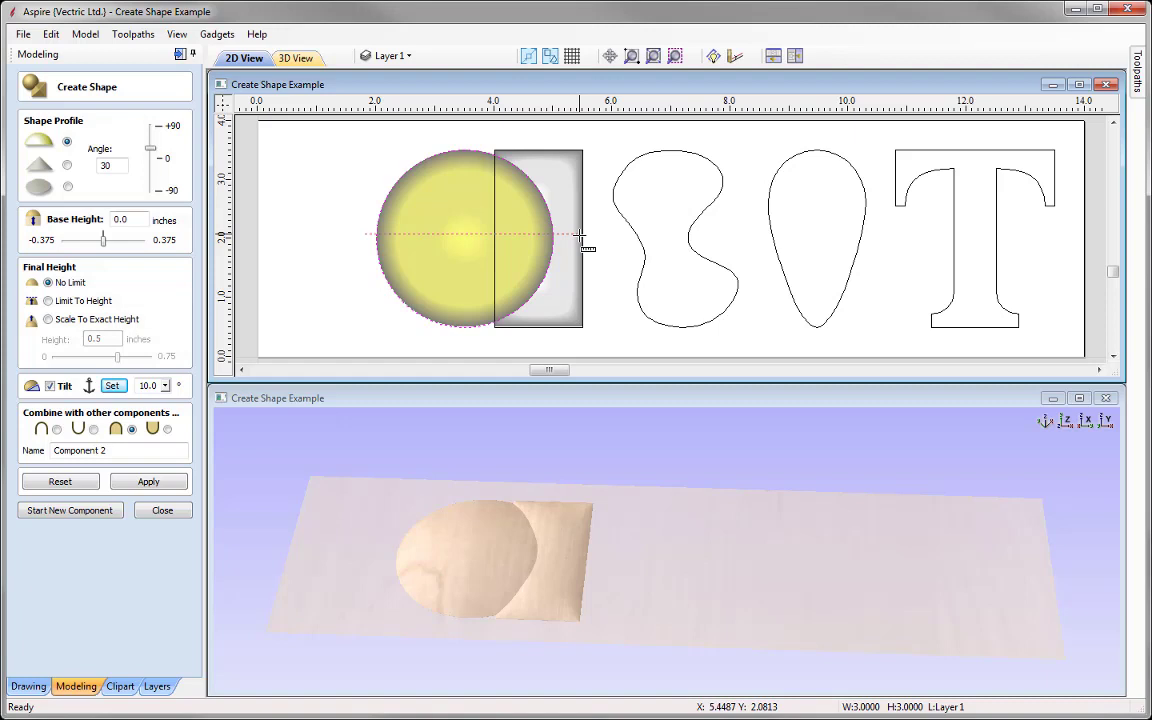
{"action": "left_click", "coordinate": [580, 235]}
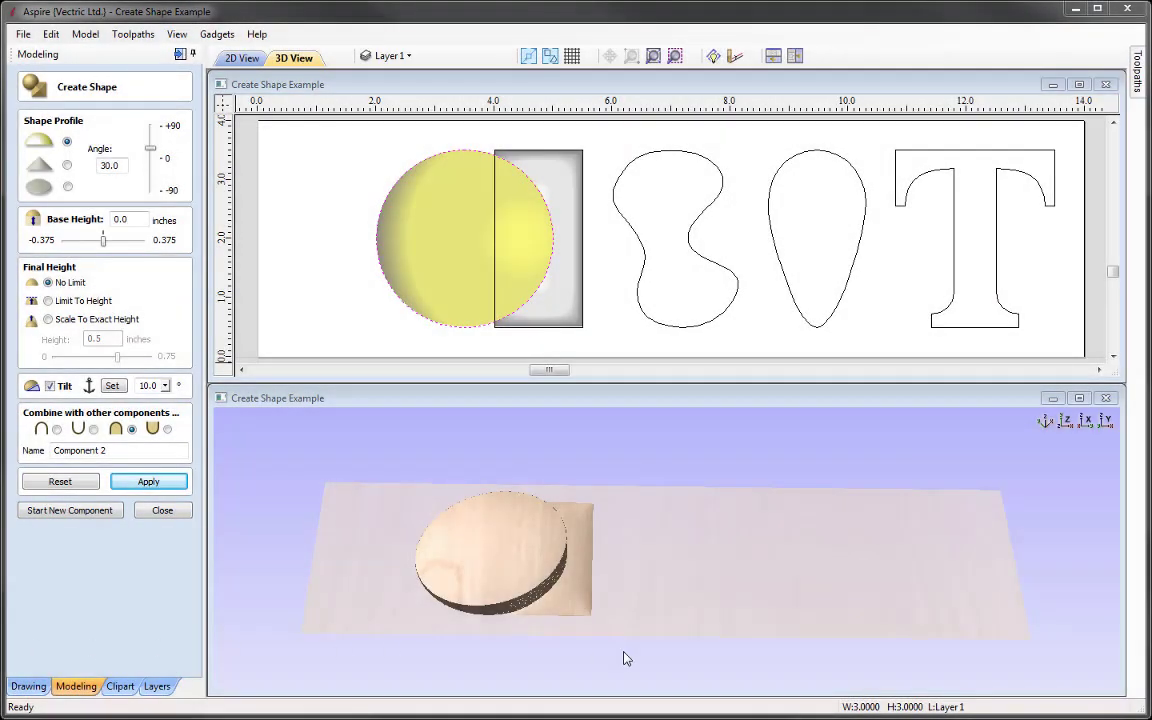
{"action": "left_click_drag", "start_coordinate": [643, 630], "coordinate": [532, 509]}
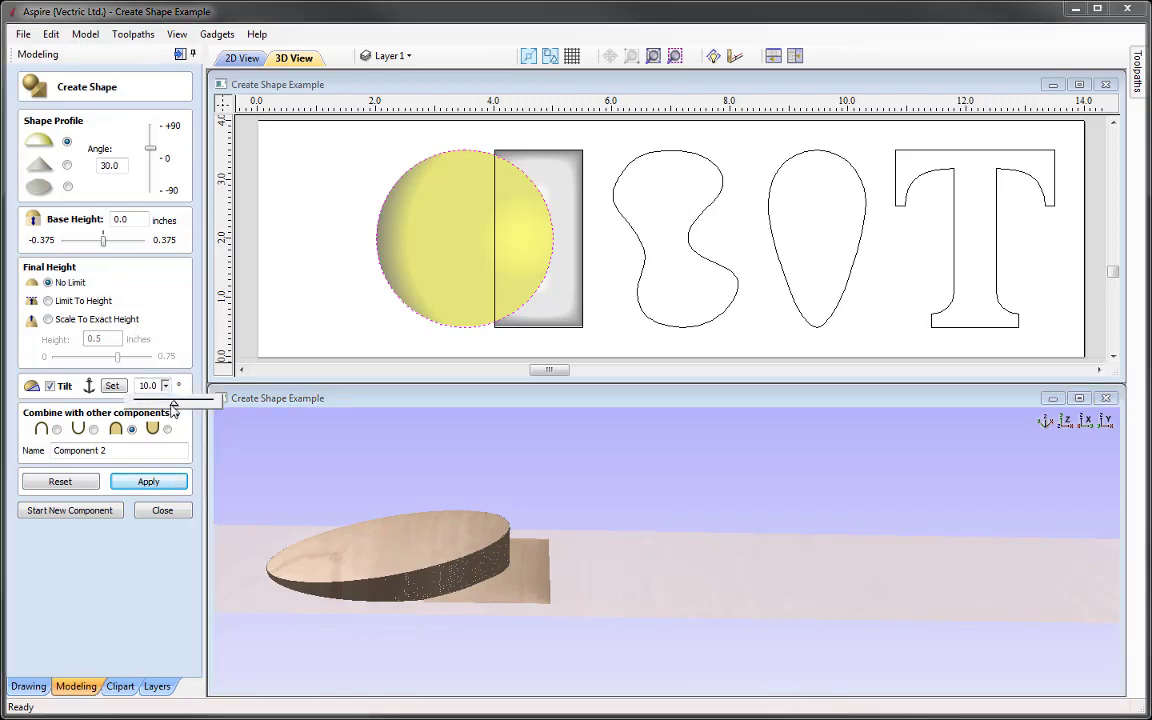
Set the circle component's tilt to 2.6 degrees, inspect it down to a top view, and finish shape creation
{"action": "left_click_drag", "start_coordinate": [174, 412], "coordinate": [145, 408]}
{"action": "left_click_drag", "start_coordinate": [599, 604], "coordinate": [531, 542]}
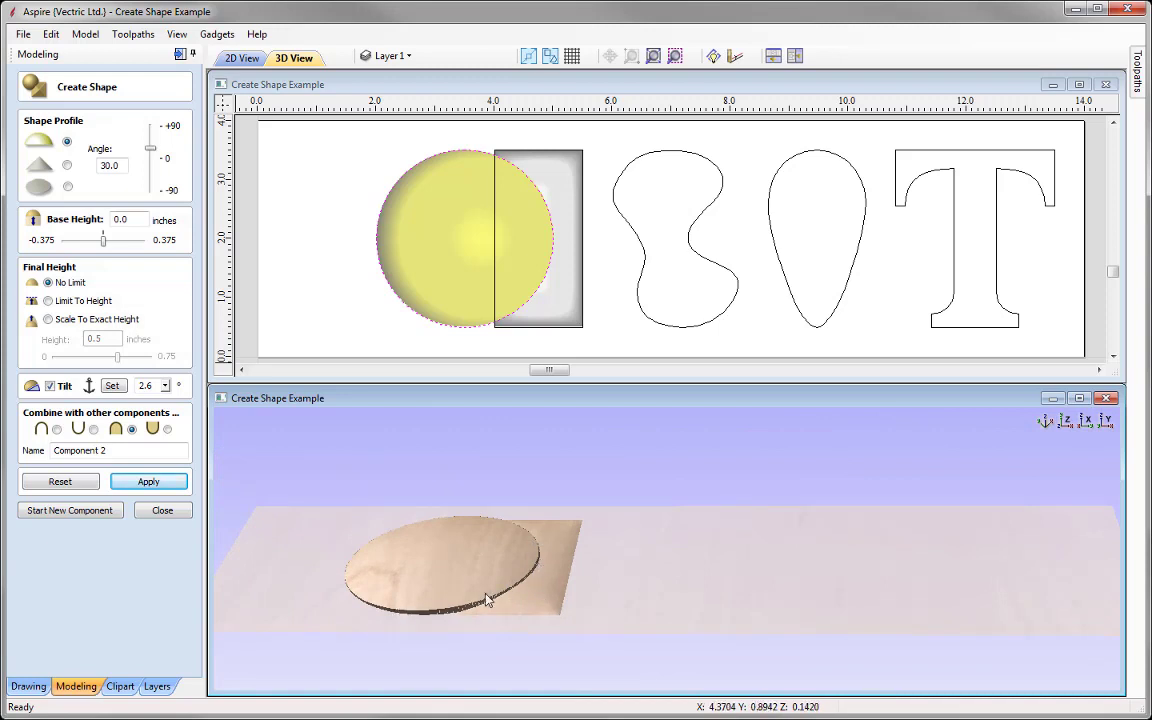
{"action": "left_click_drag", "start_coordinate": [594, 586], "coordinate": [746, 571]}
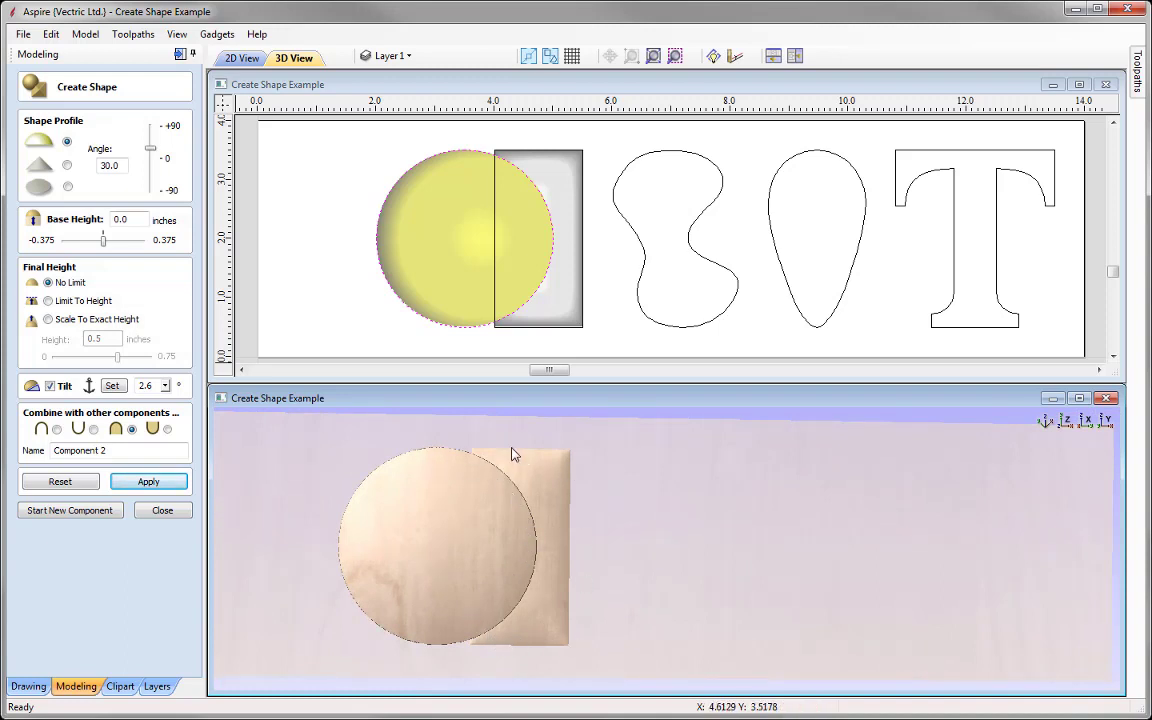
{"action": "left_click", "coordinate": [1066, 422]}
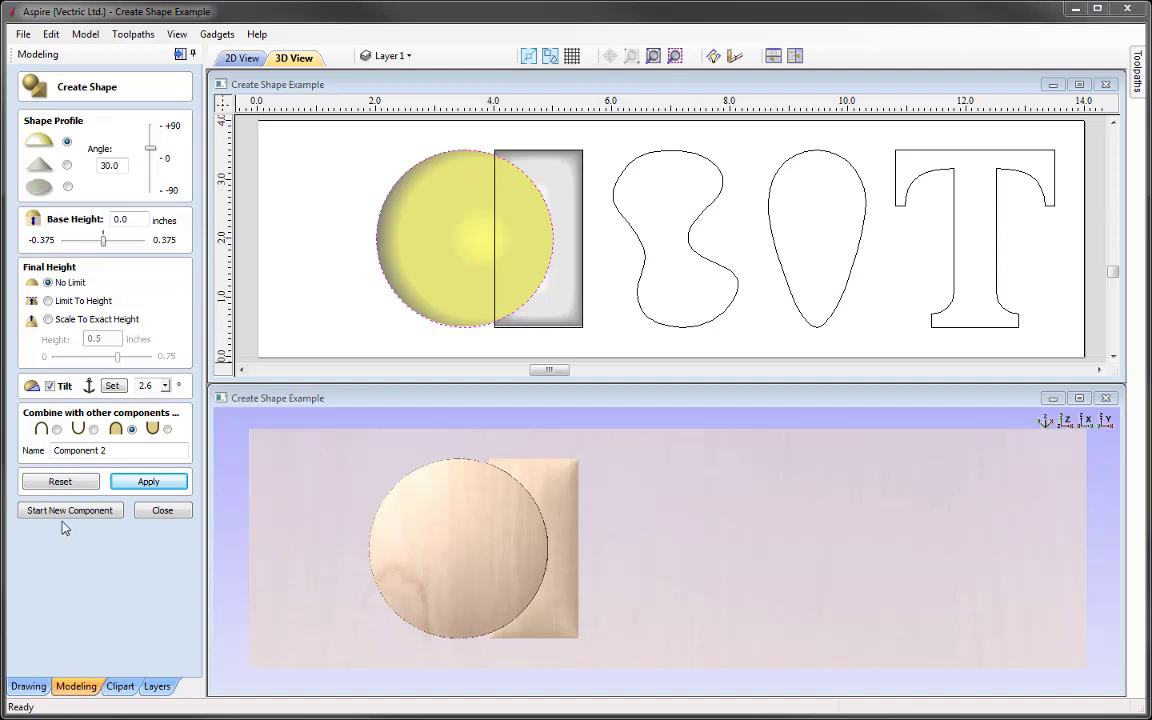
{"action": "left_click", "coordinate": [163, 510]}
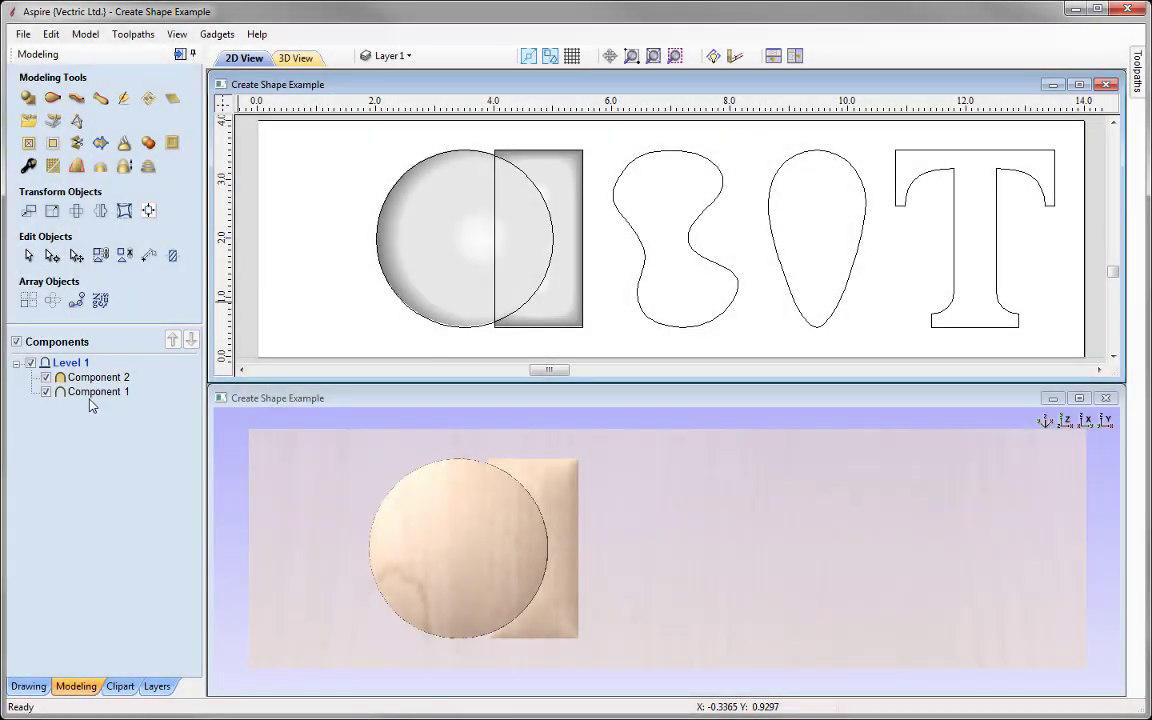
Move the circle component about 2.1 inches left and 0.4 inches down, away from its outline and the rectangle, and deselect it
{"action": "mouse_move", "coordinate": [104, 392]}
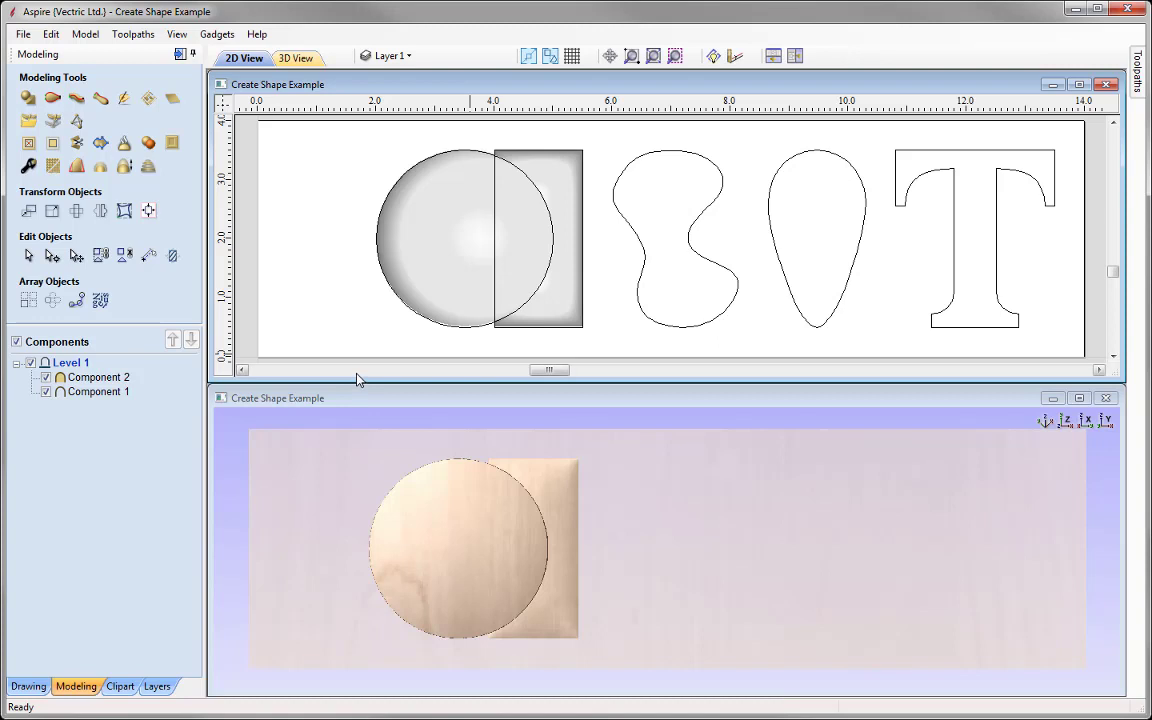
{"action": "left_click", "coordinate": [447, 240]}
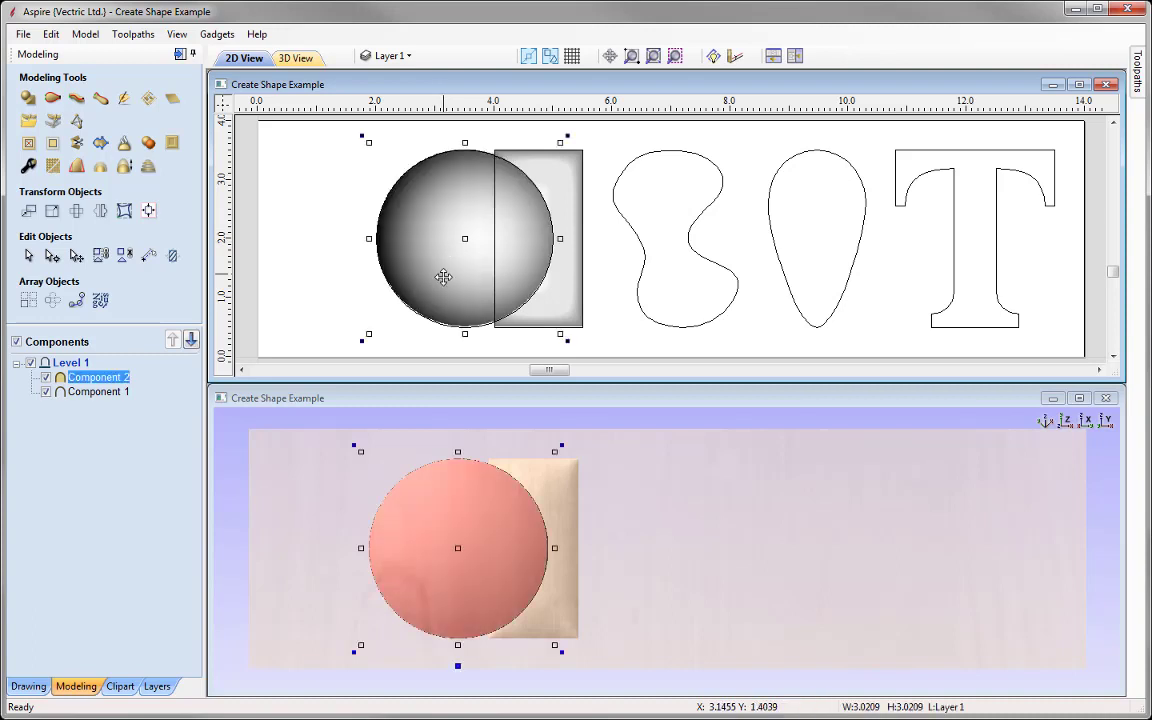
{"action": "left_click_drag", "start_coordinate": [446, 216], "coordinate": [321, 242]}
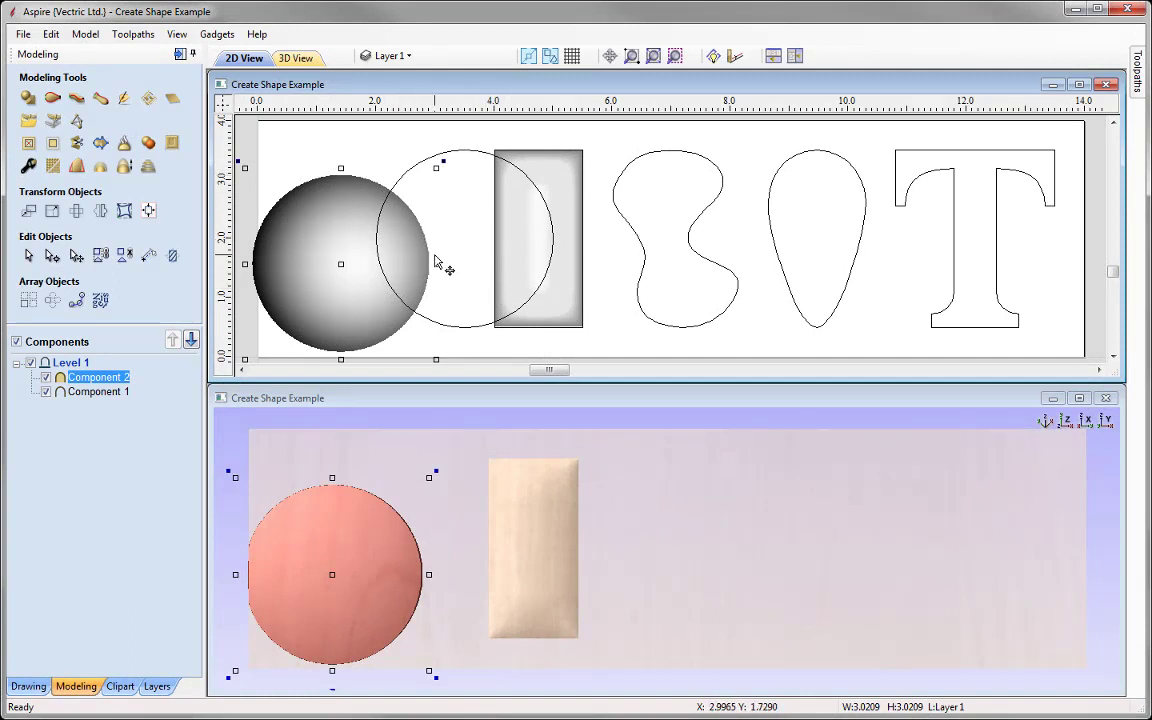
{"action": "left_click", "coordinate": [285, 120]}
Start Create Shape again and select the circle, two-lobed, teardrop and T outlines in turn to examine each one's remembered shape settings
{"action": "left_click", "coordinate": [28, 98]}
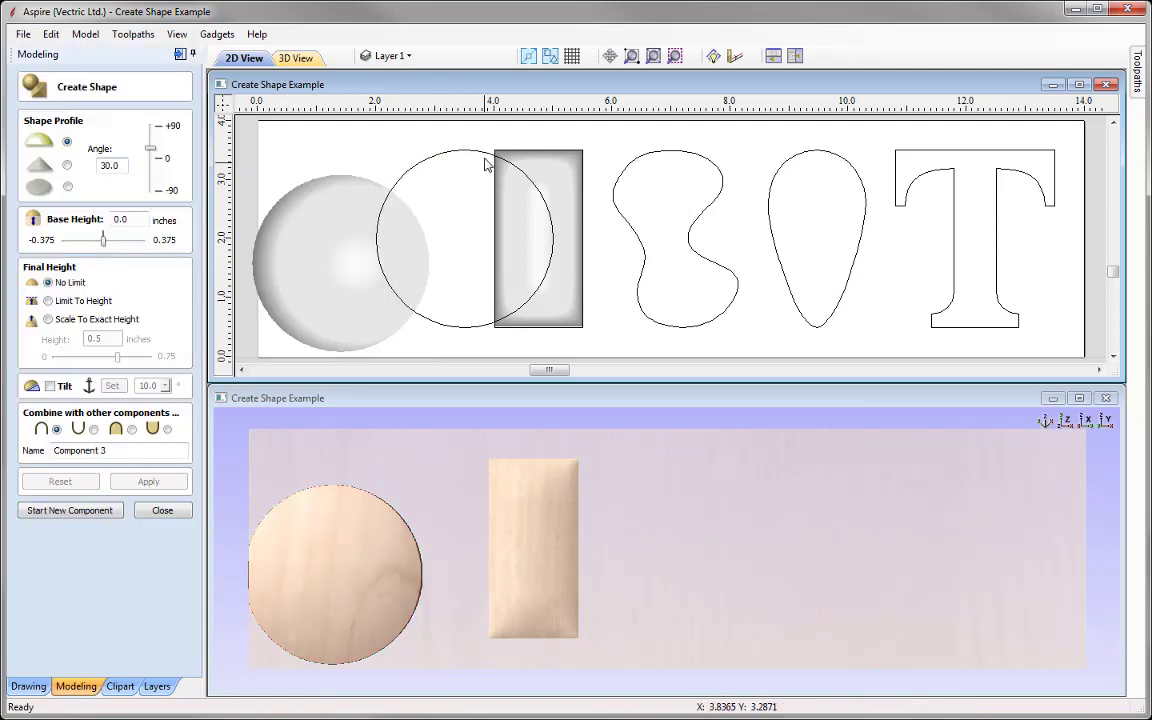
{"action": "left_click", "coordinate": [478, 226]}
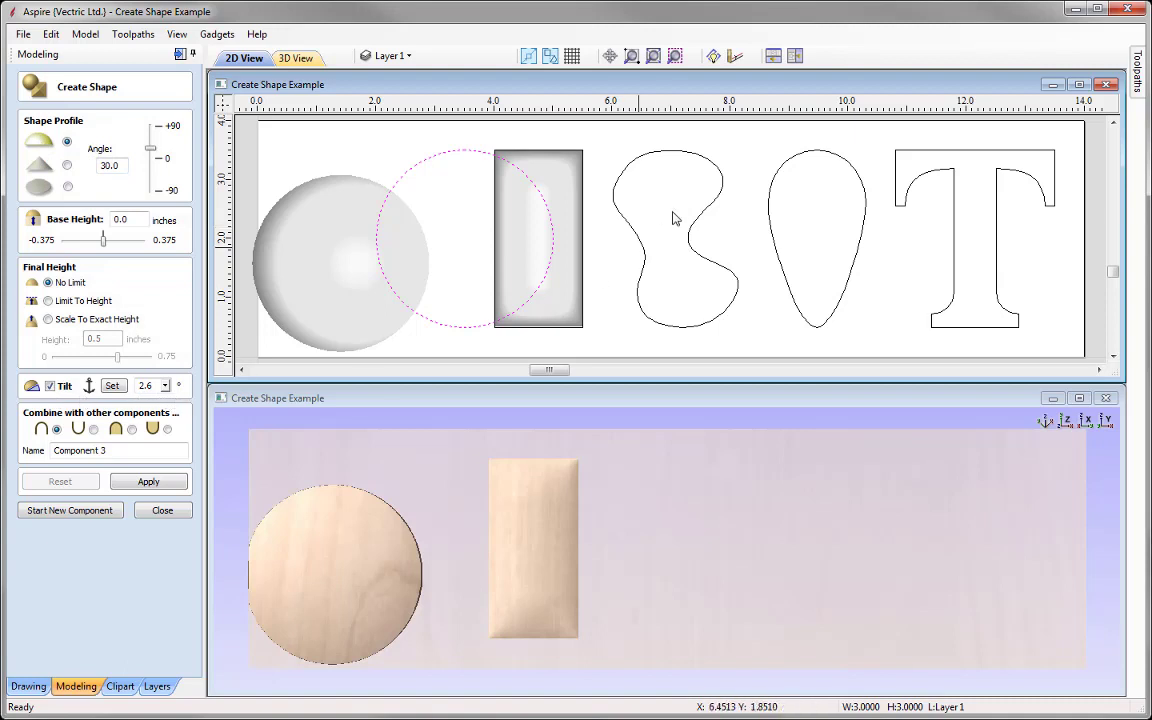
{"action": "left_click", "coordinate": [724, 180]}
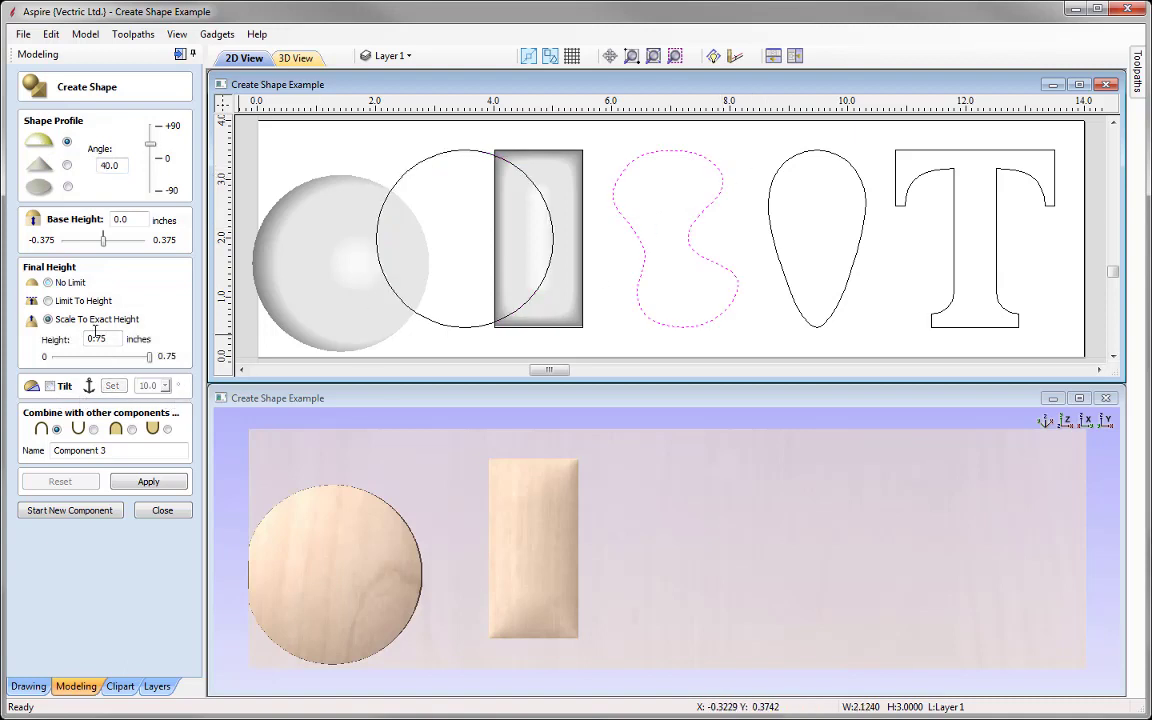
{"action": "left_click", "coordinate": [773, 183]}
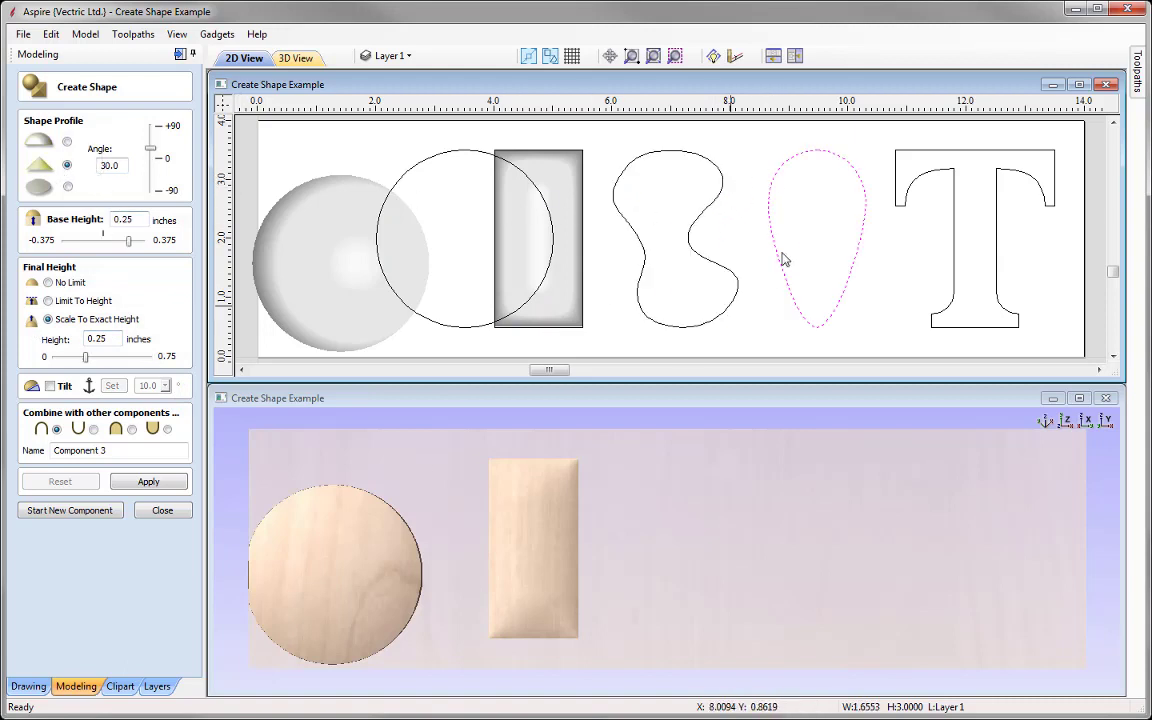
{"action": "left_click", "coordinate": [905, 175]}
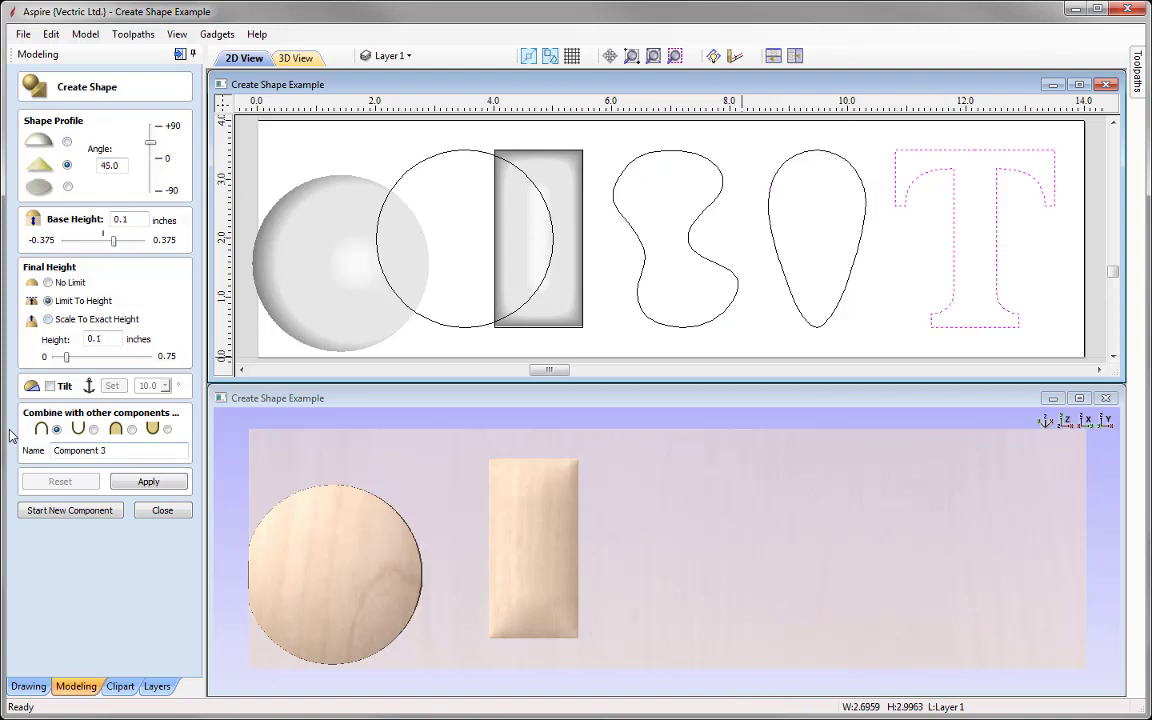